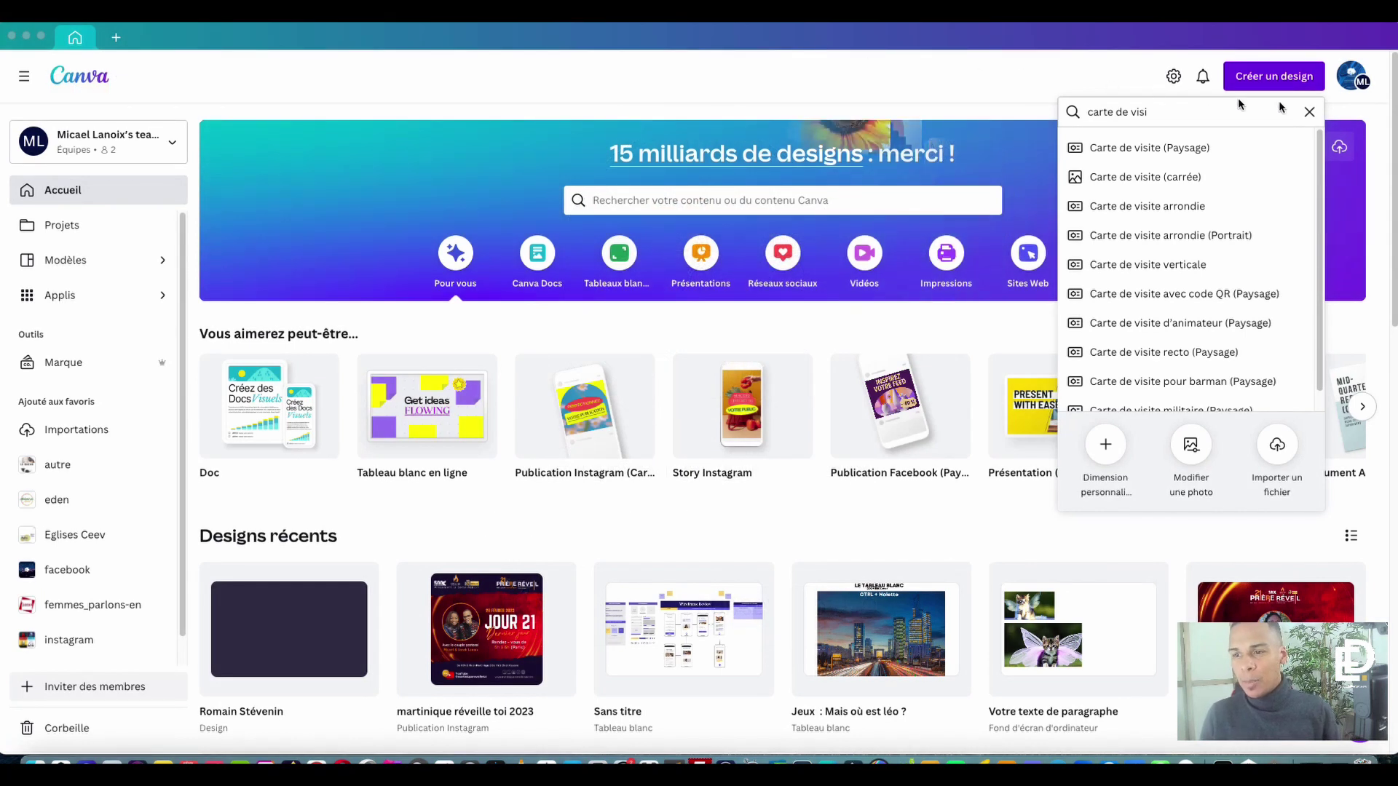
- Find the "carte de visite" format and create a new Carte de visite (Paysage) design
{"action": "left_click", "coordinate": [1307, 113]}
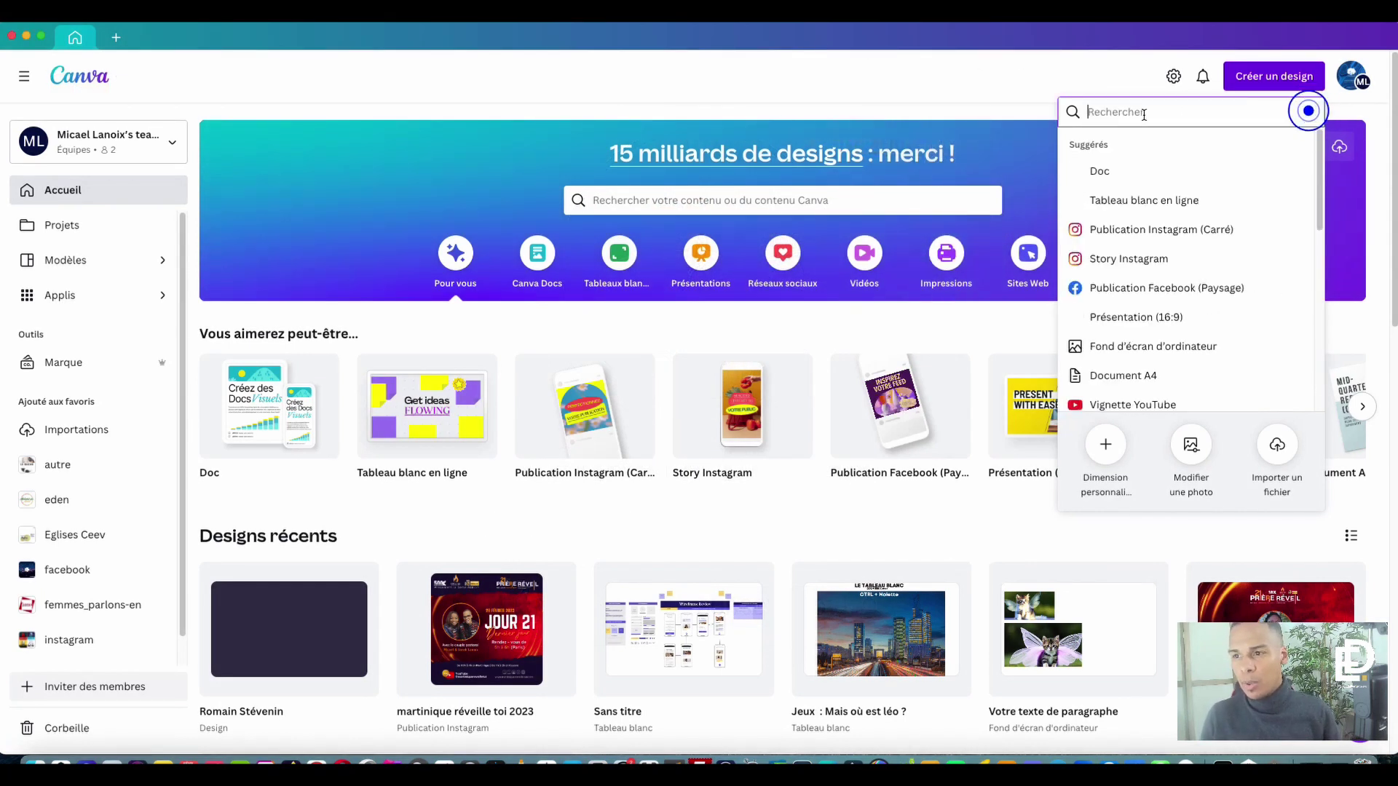
{"action": "left_click", "coordinate": [946, 86]}
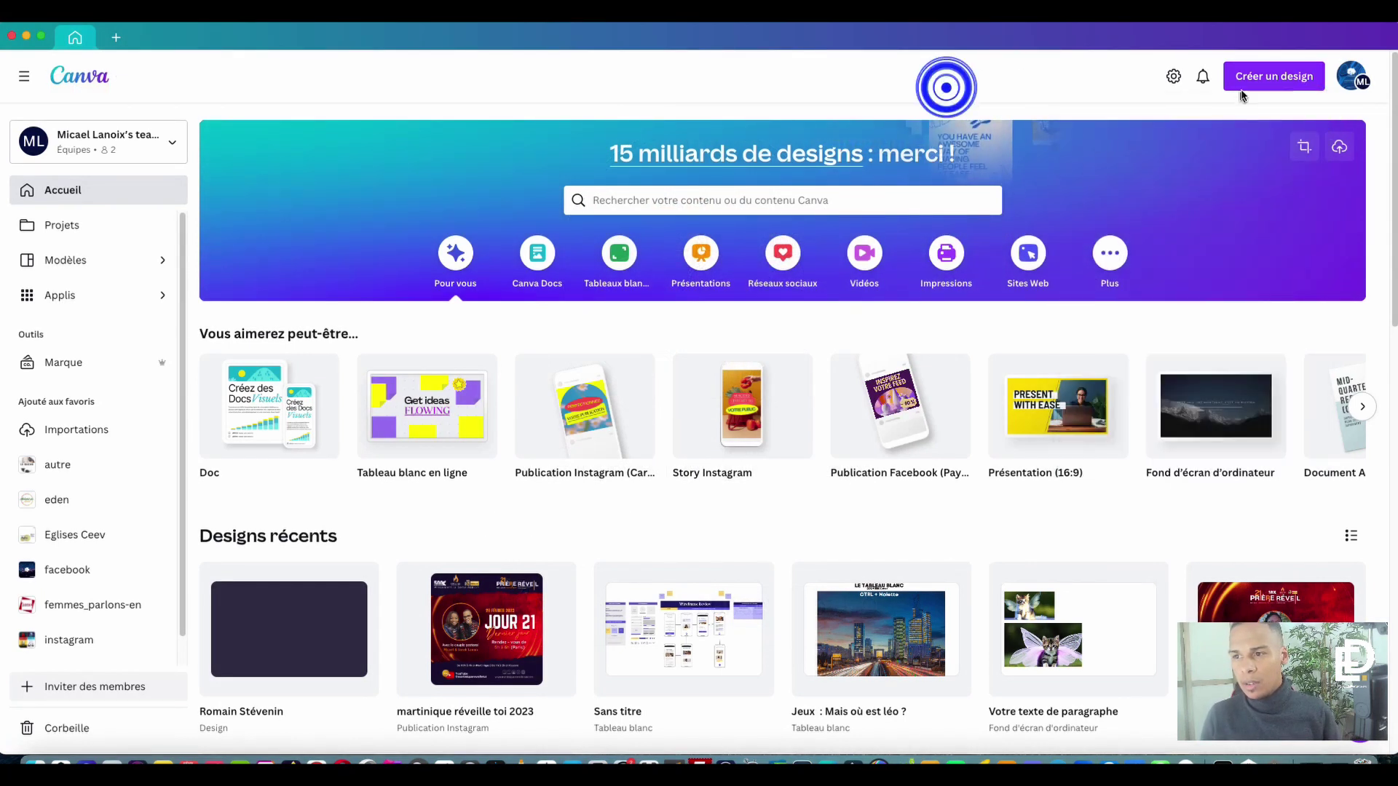
{"action": "left_click", "coordinate": [1287, 83]}
{"action": "left_click", "coordinate": [1145, 115]}
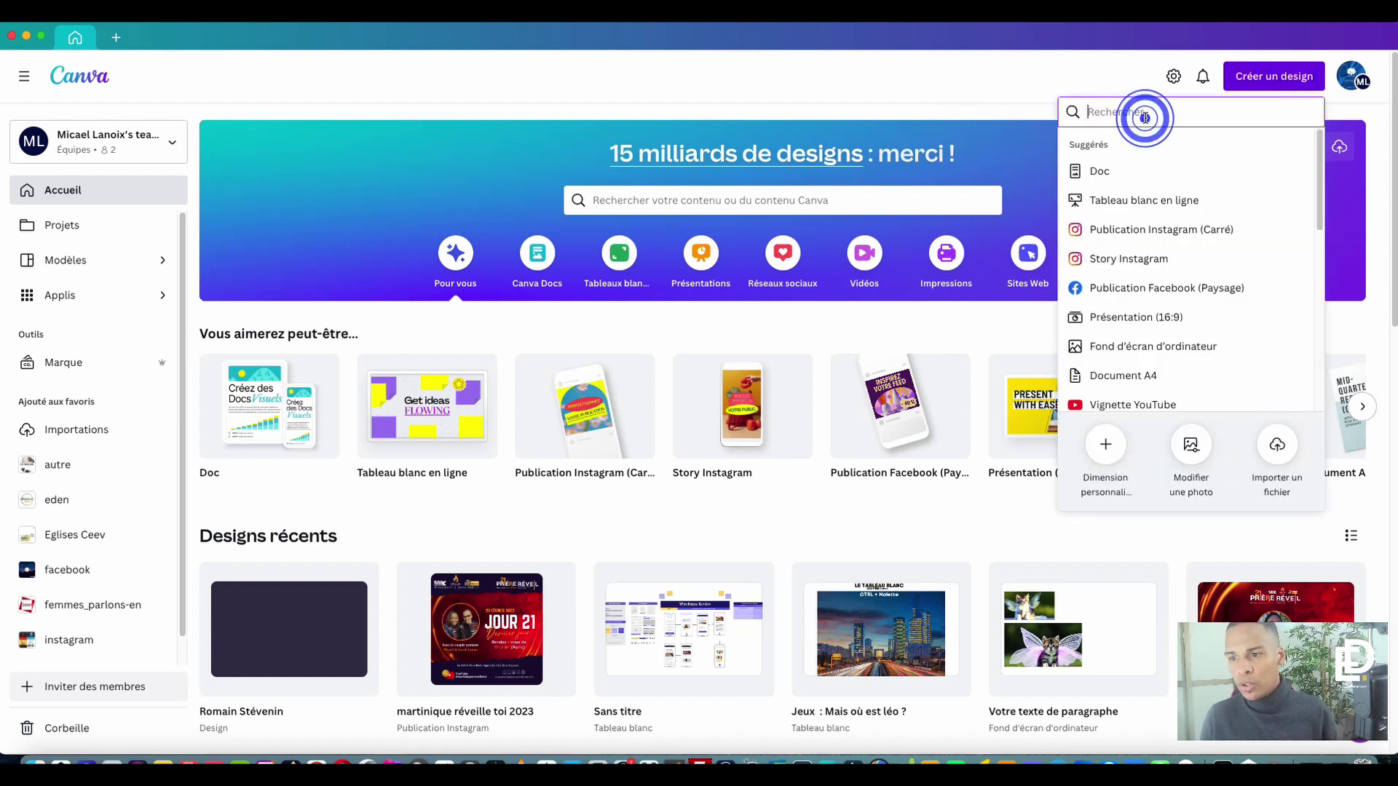
{"action": "type", "text": "carte"}
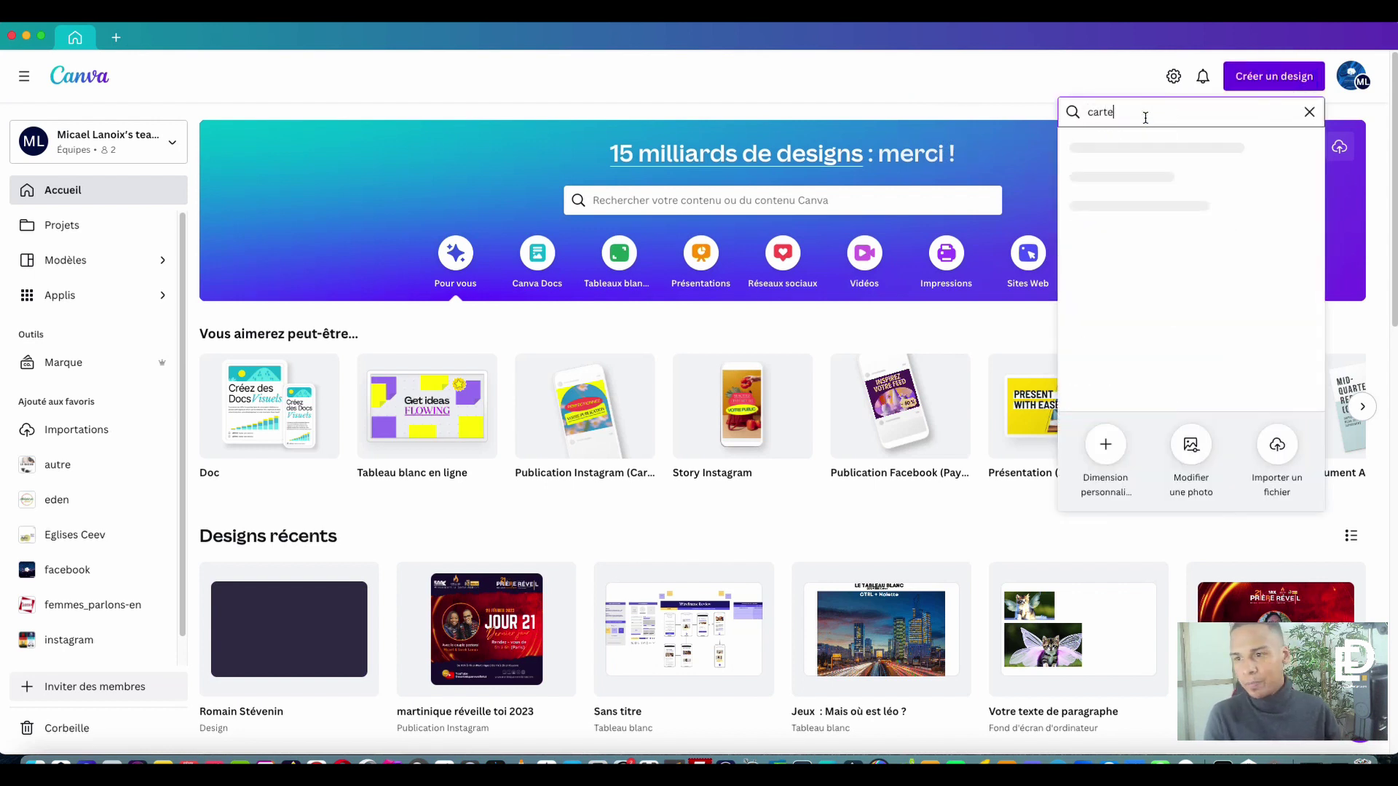
{"action": "type", "text": ".de visite"}
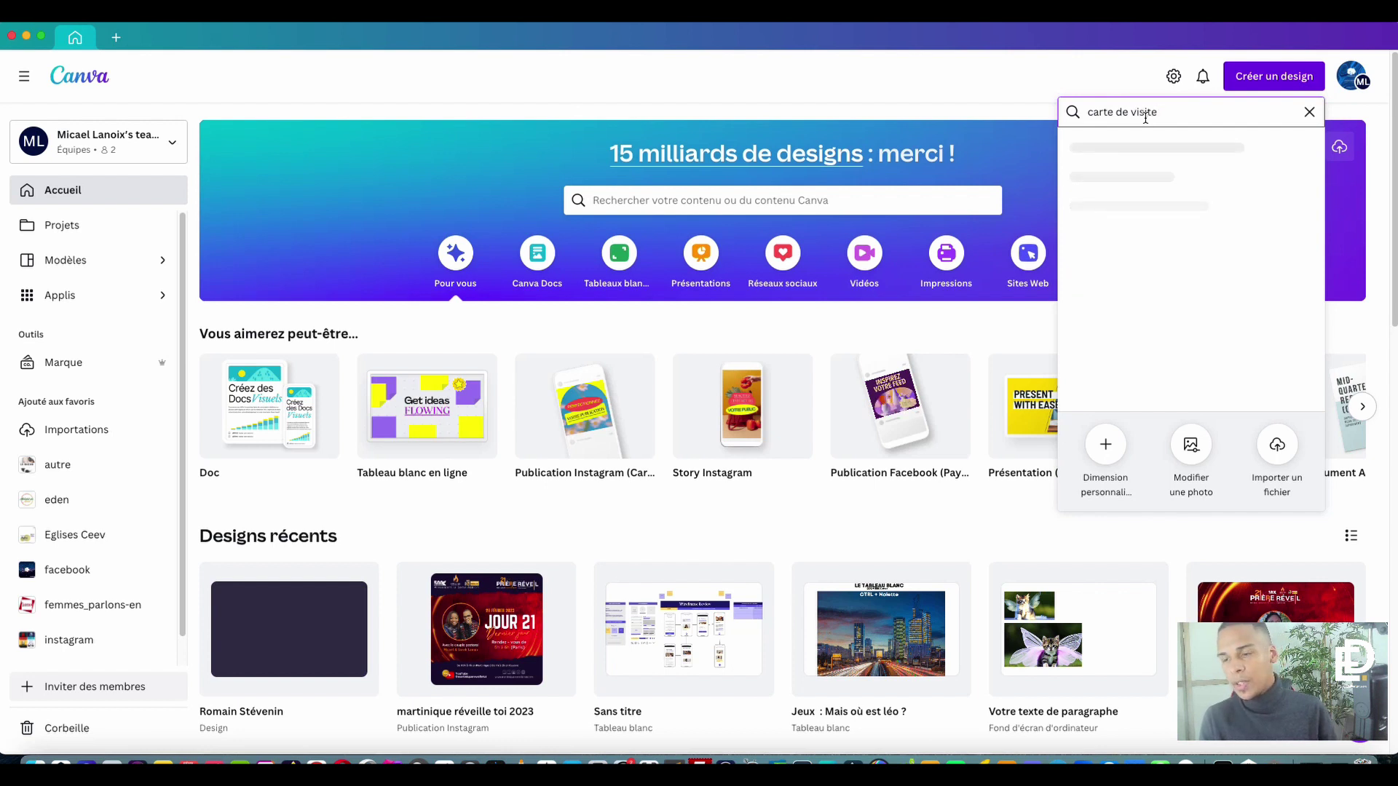
{"action": "left_click", "coordinate": [1183, 149]}
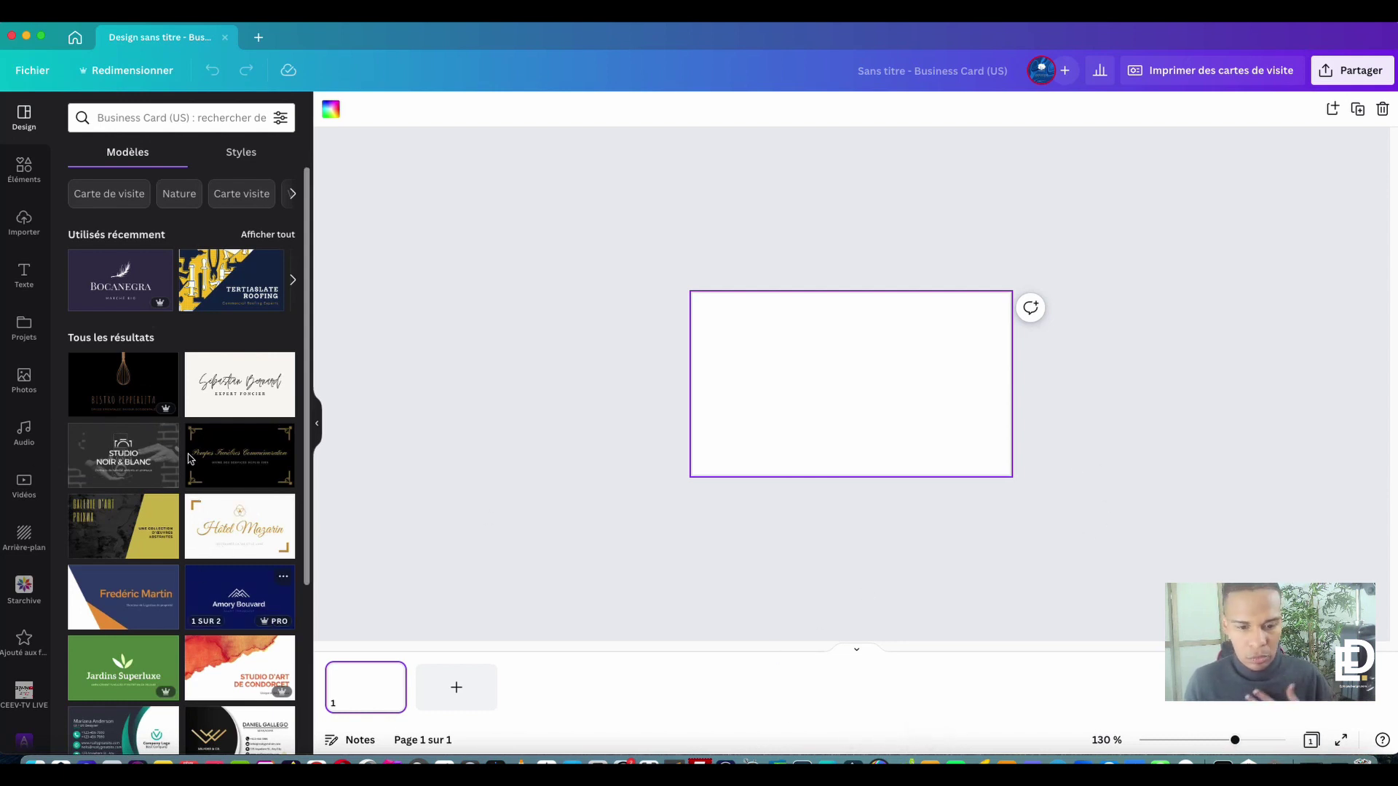
- Apply both pages of the recently used purple-and-white Bocanegra restaurant template and display the second page
{"action": "left_click", "coordinate": [137, 289]}
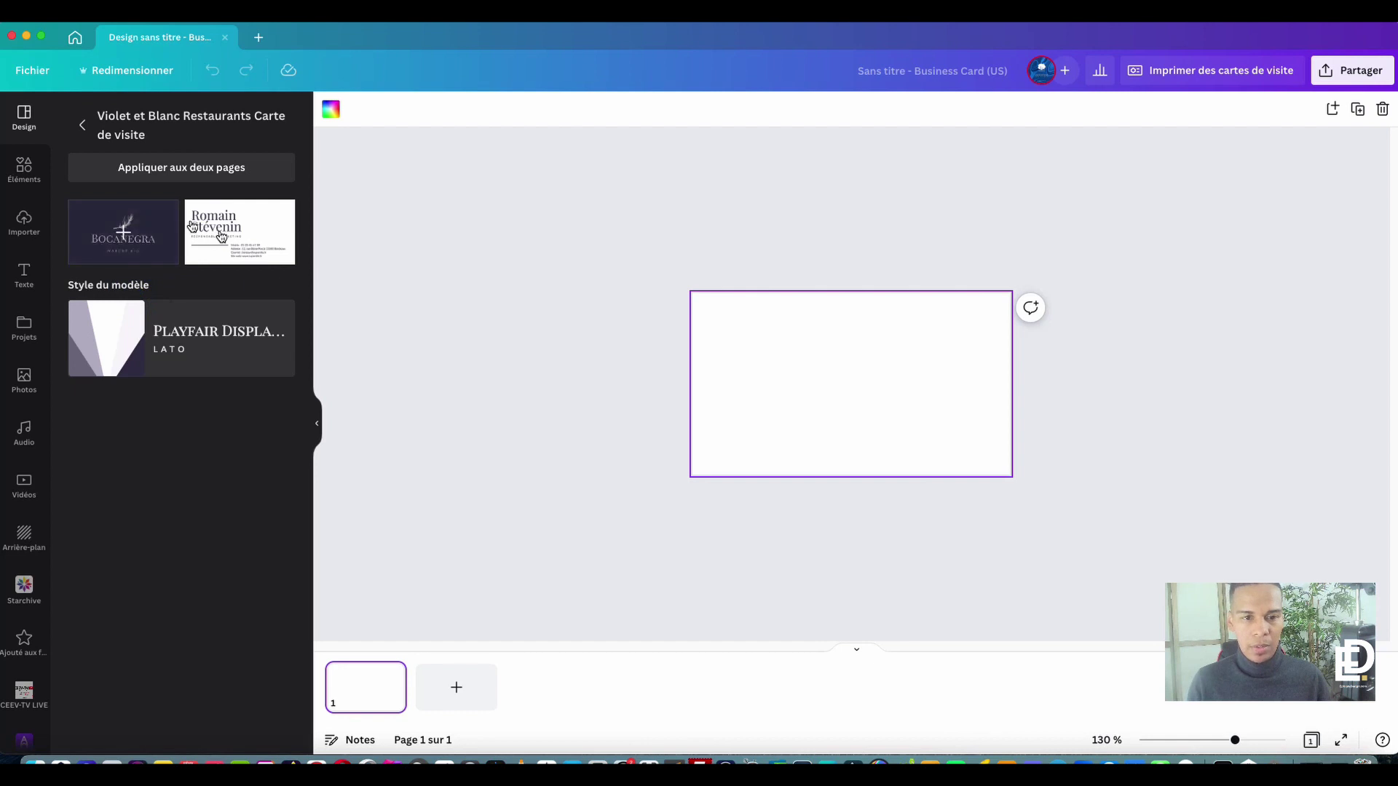
{"action": "left_click", "coordinate": [185, 167]}
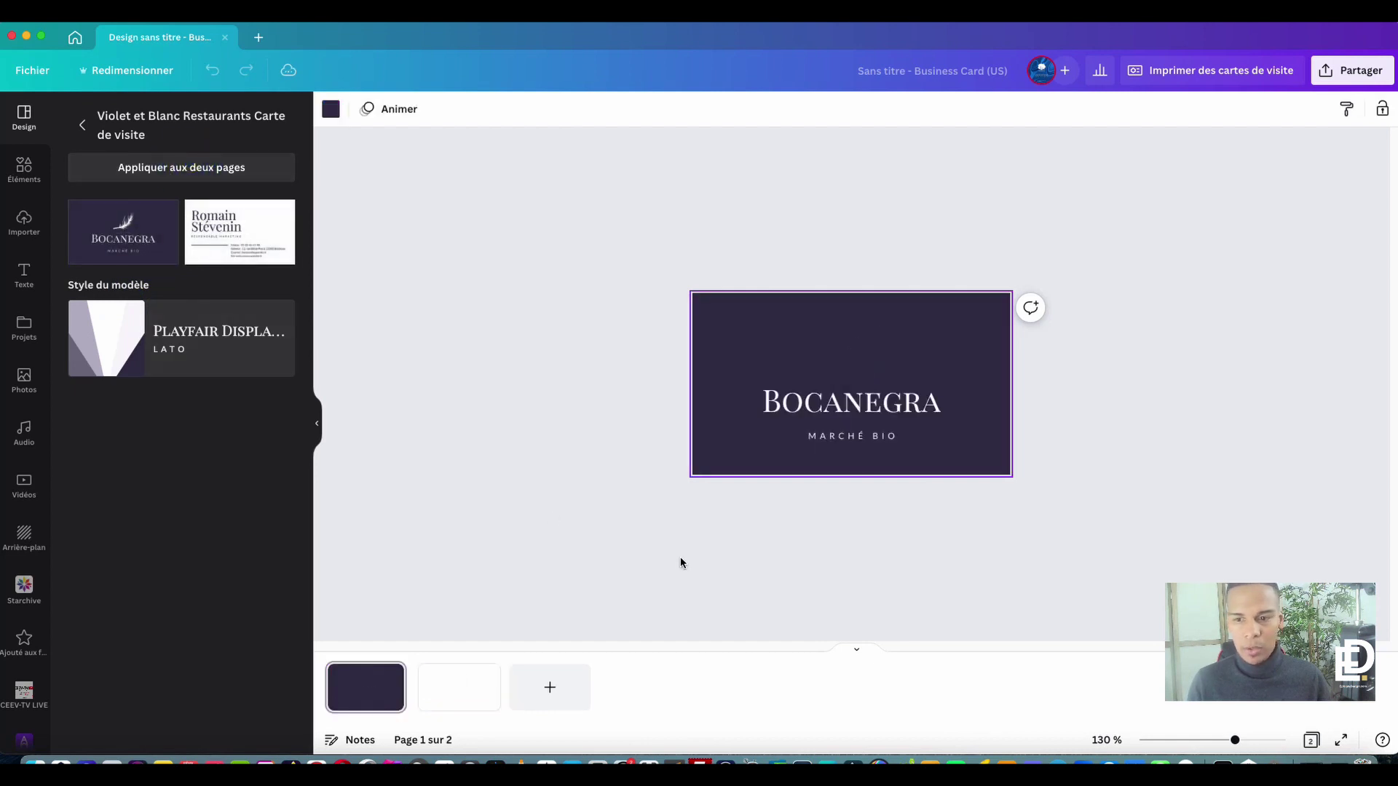
{"action": "left_click", "coordinate": [457, 685]}
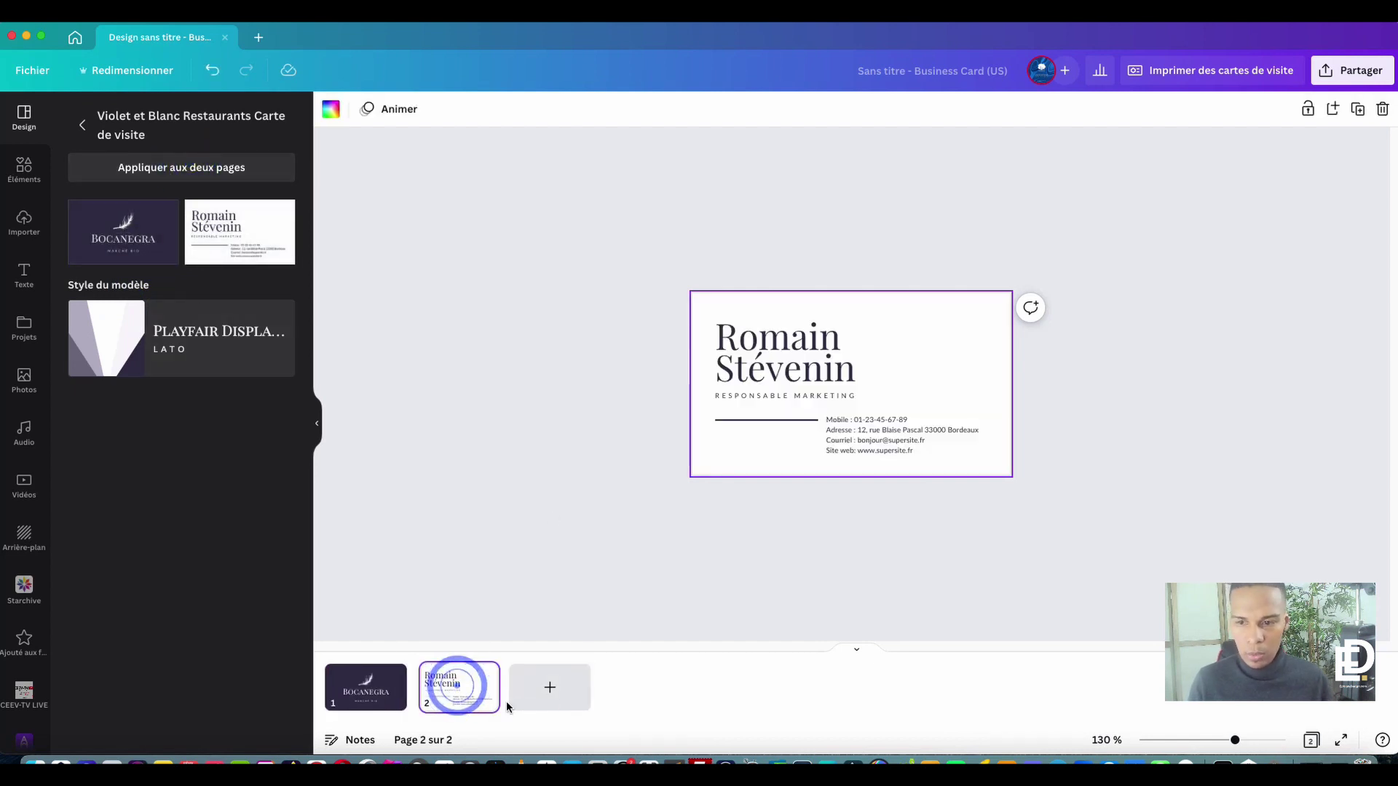
{"action": "left_click", "coordinate": [515, 514]}
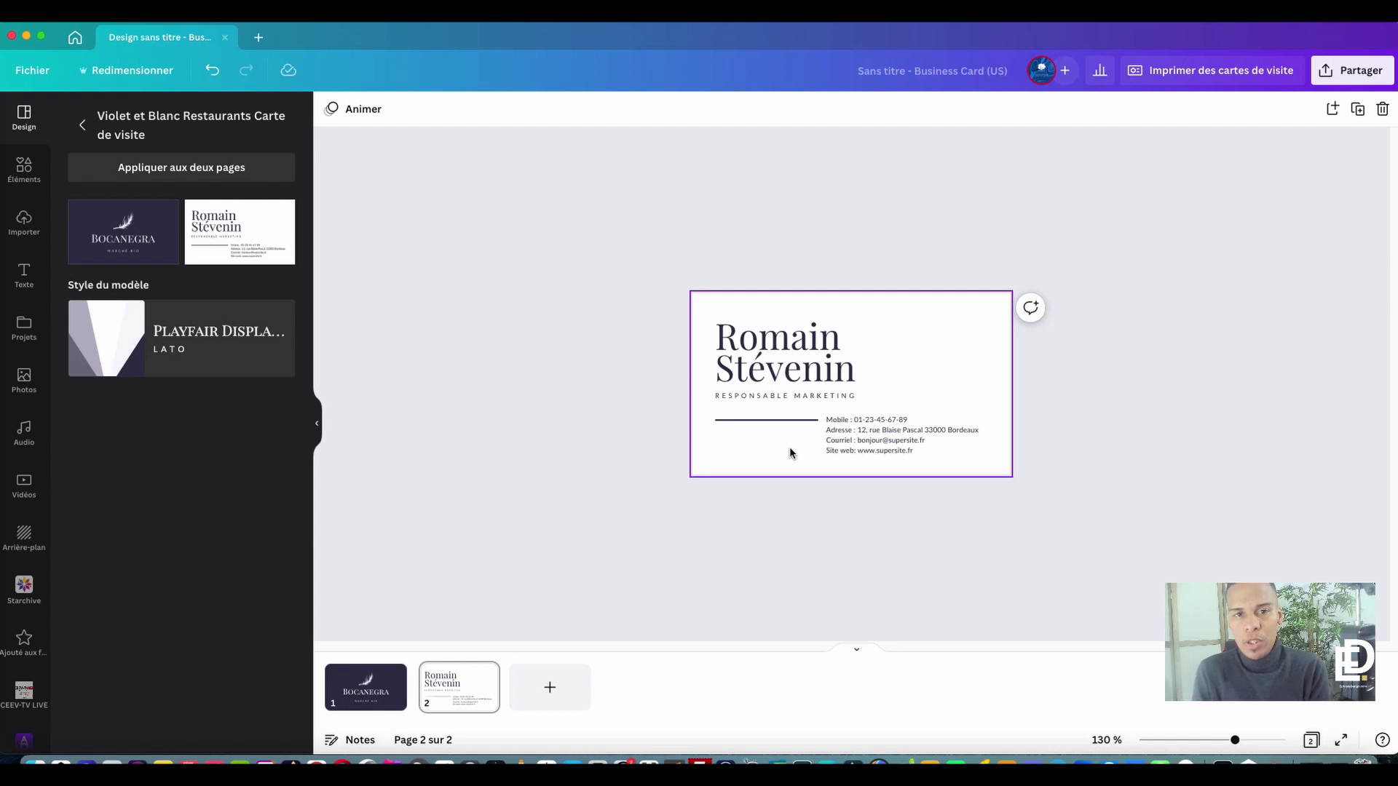
- Open the Créer en bloc app and start entering its data manually
{"action": "scroll", "coordinate": [24, 655], "scroll_direction": "down", "scroll_amount": 2}
{"action": "left_click", "coordinate": [24, 728]}
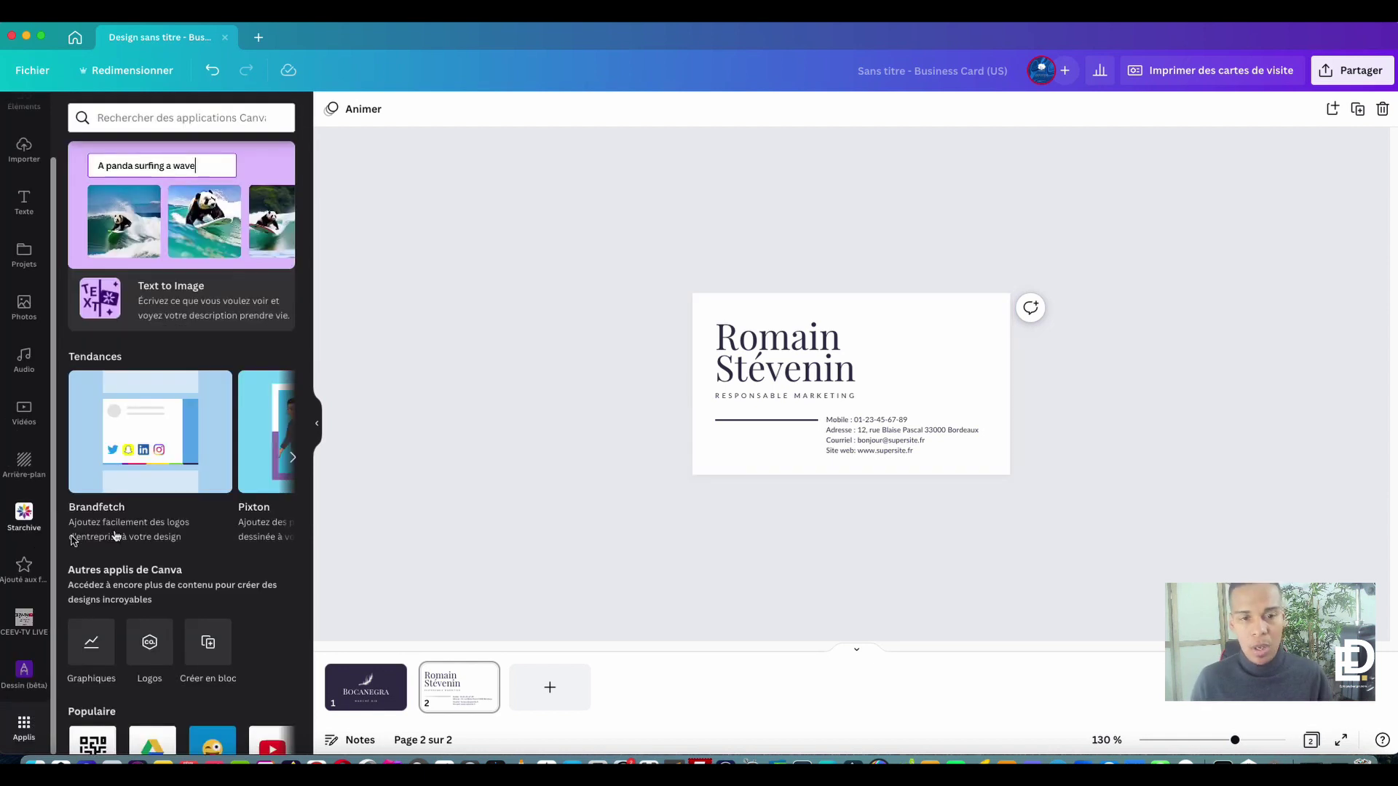
{"action": "scroll", "coordinate": [182, 364], "scroll_direction": "down", "scroll_amount": 4}
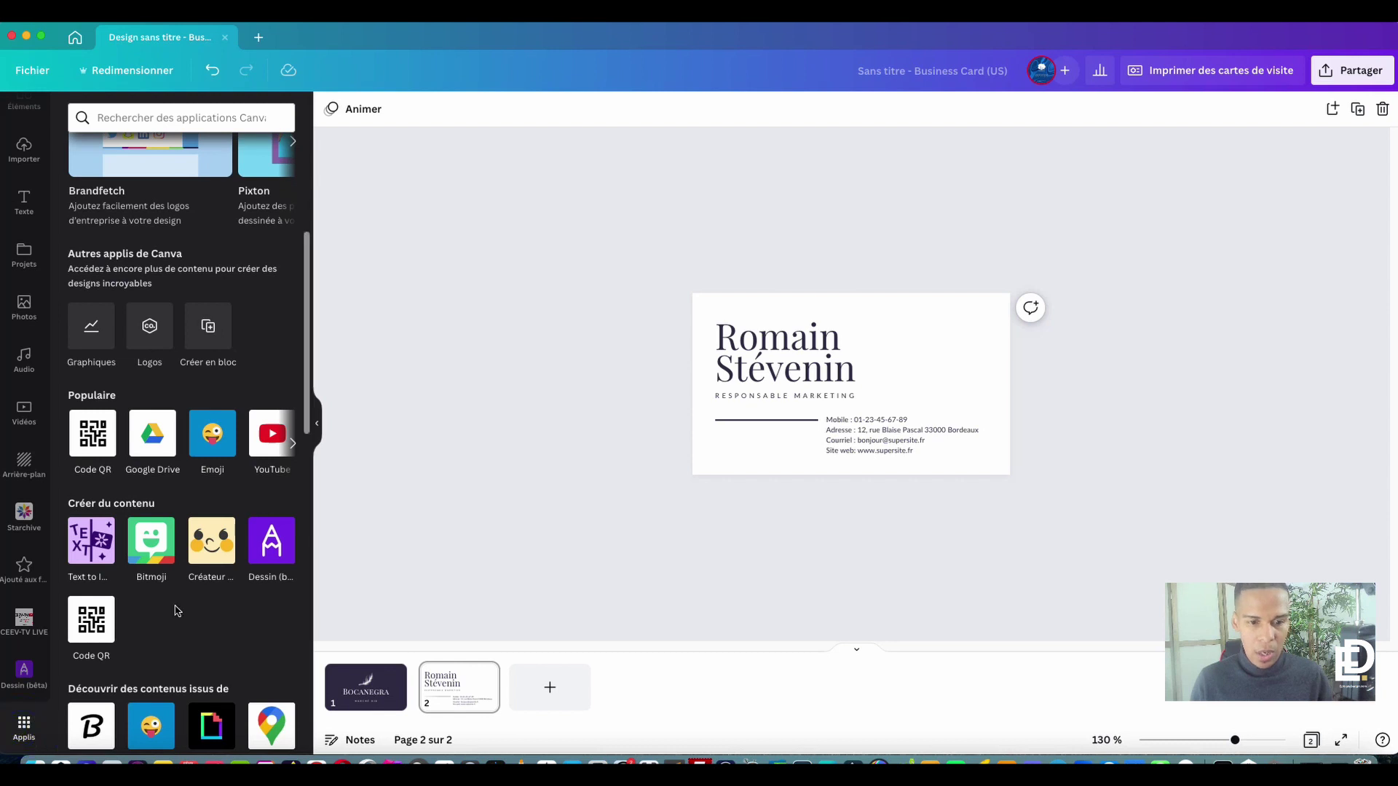
{"action": "left_click", "coordinate": [210, 334]}
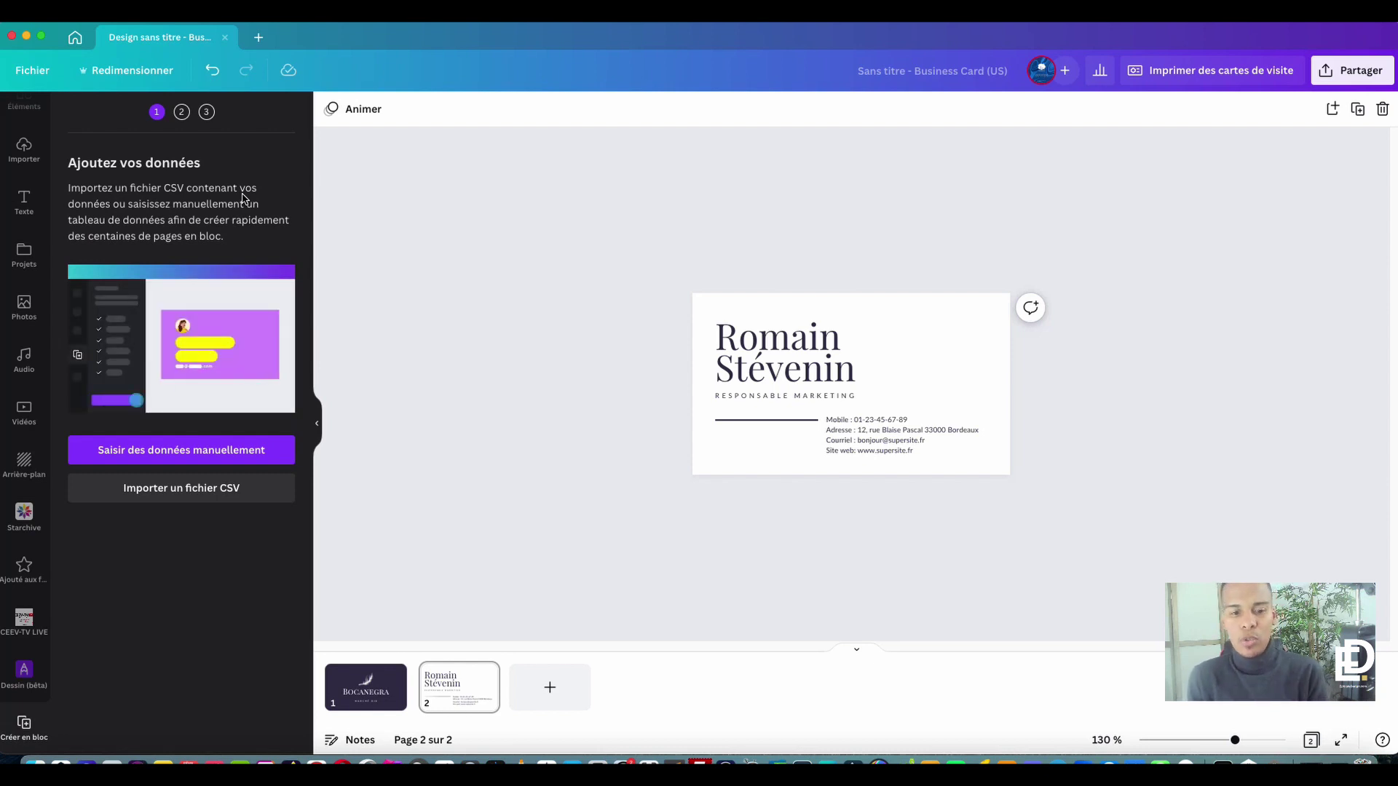
{"action": "left_click", "coordinate": [186, 452]}
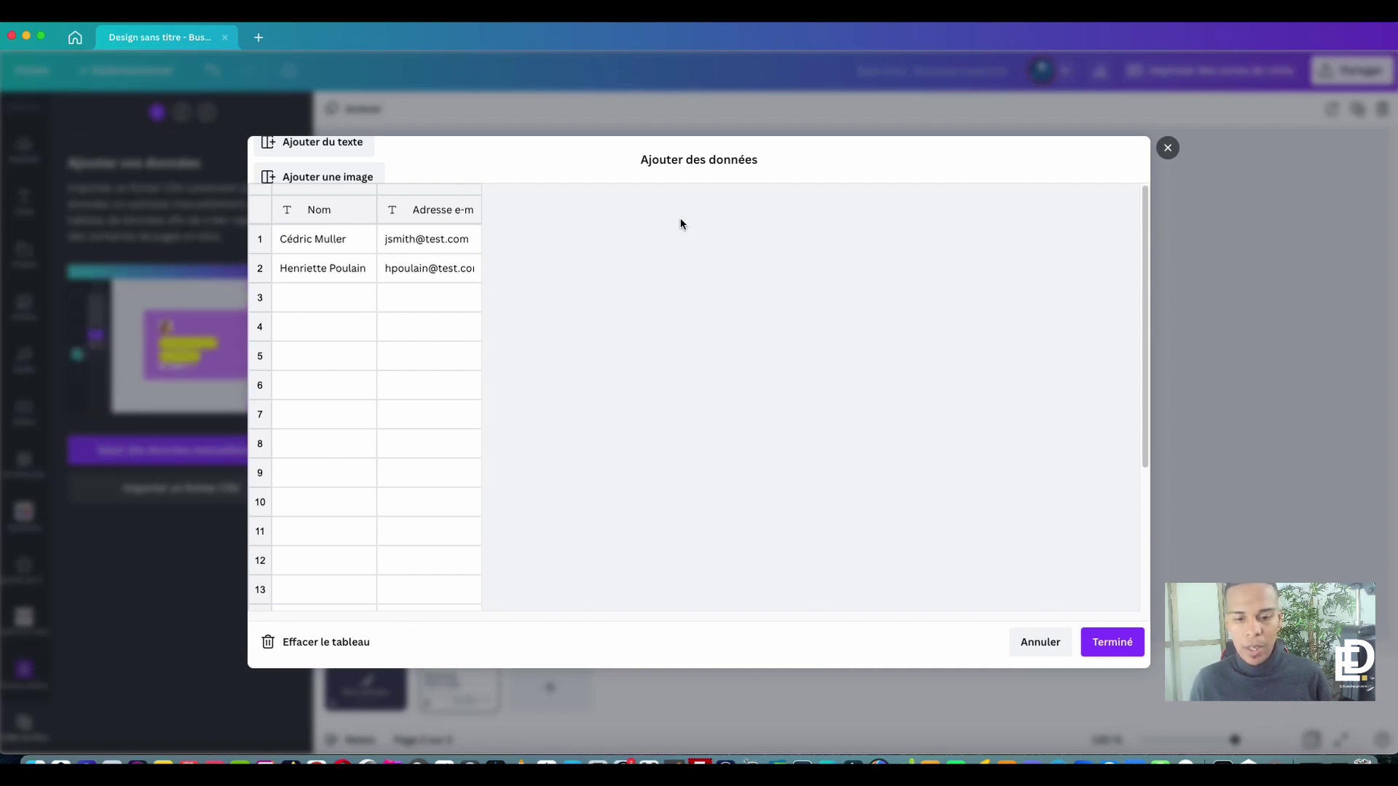
- Clear the sample data table and set up two text columns named "Nom" and "Prénom"
{"action": "left_click", "coordinate": [350, 644]}
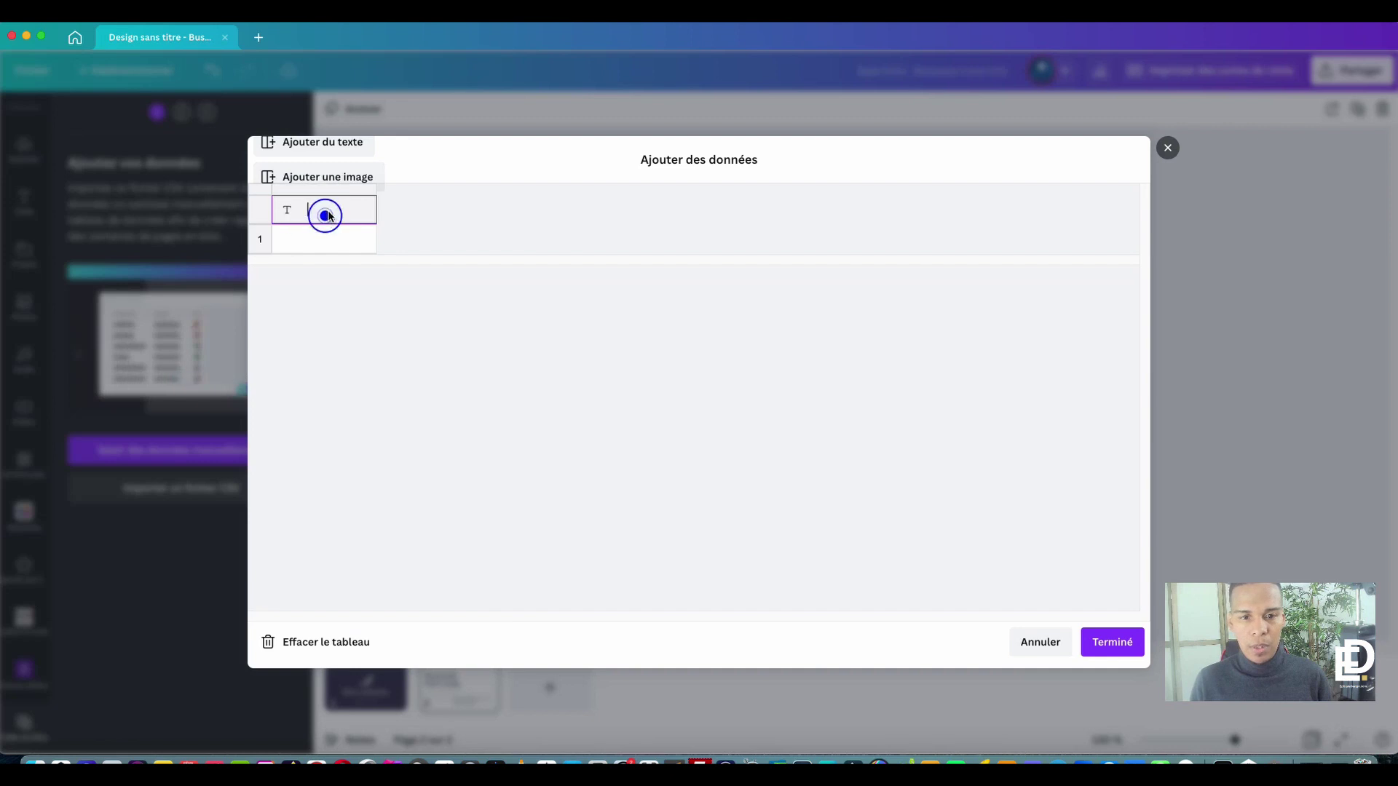
{"action": "left_click", "coordinate": [328, 209]}
{"action": "type", "text": "Nom"}
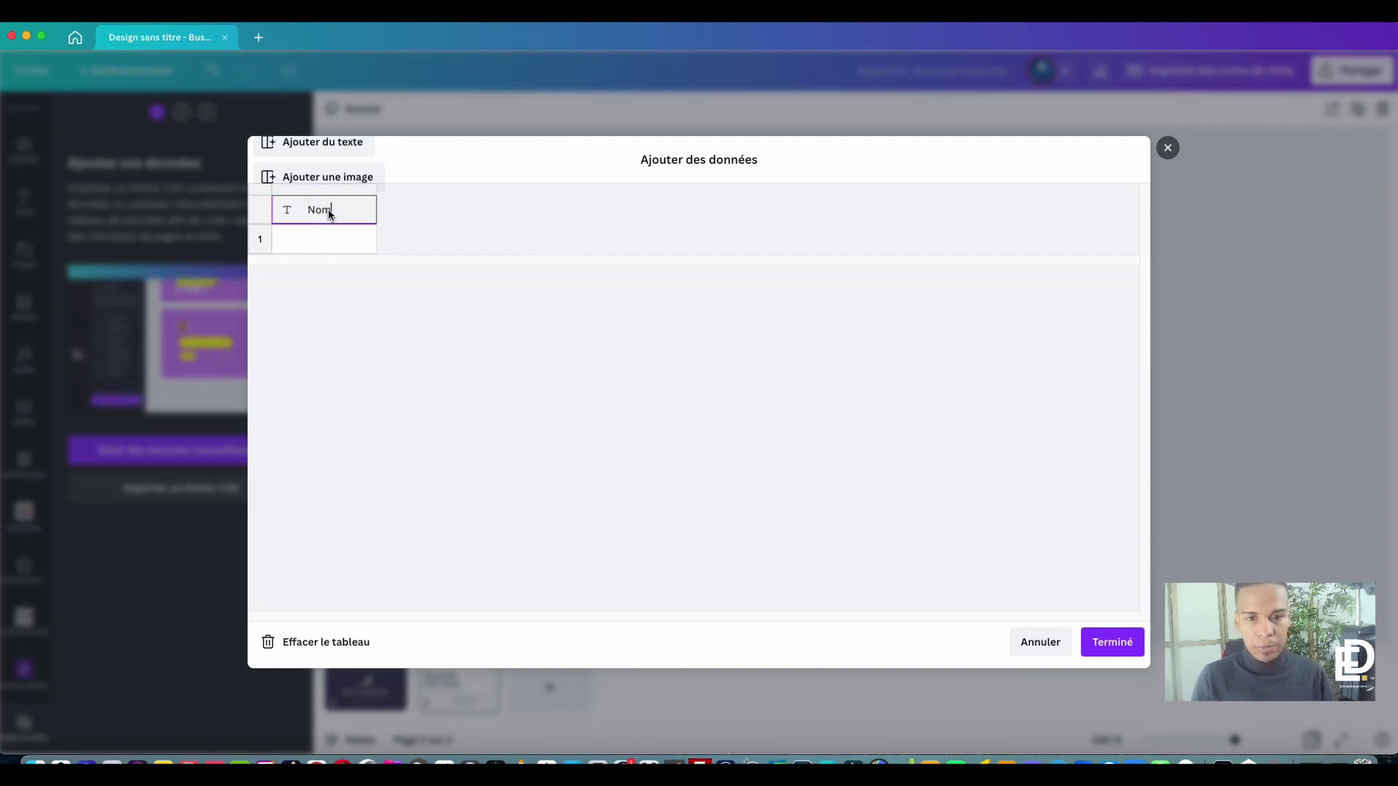
{"action": "key", "text": "Return"}
{"action": "left_click", "coordinate": [333, 146]}
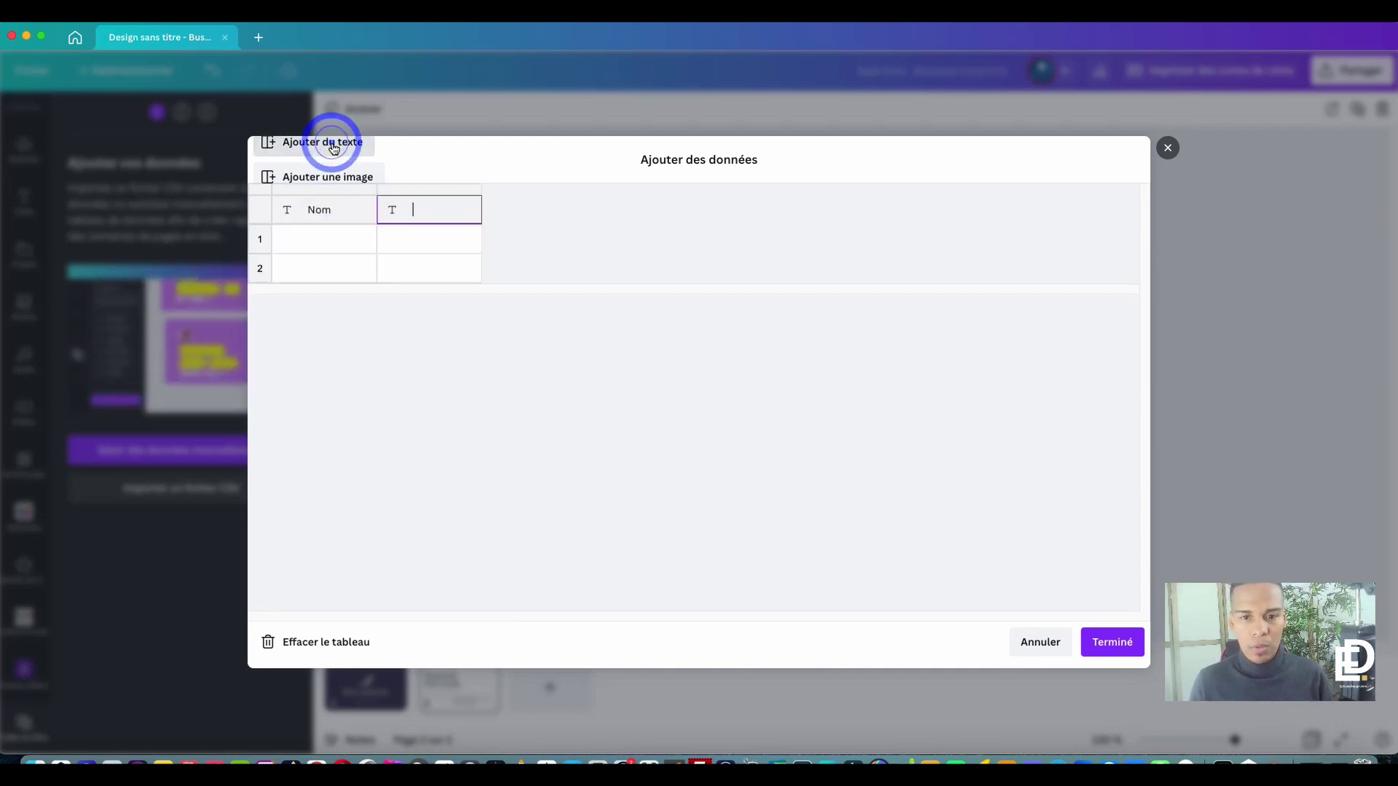
{"action": "type", "text": "Prénom"}
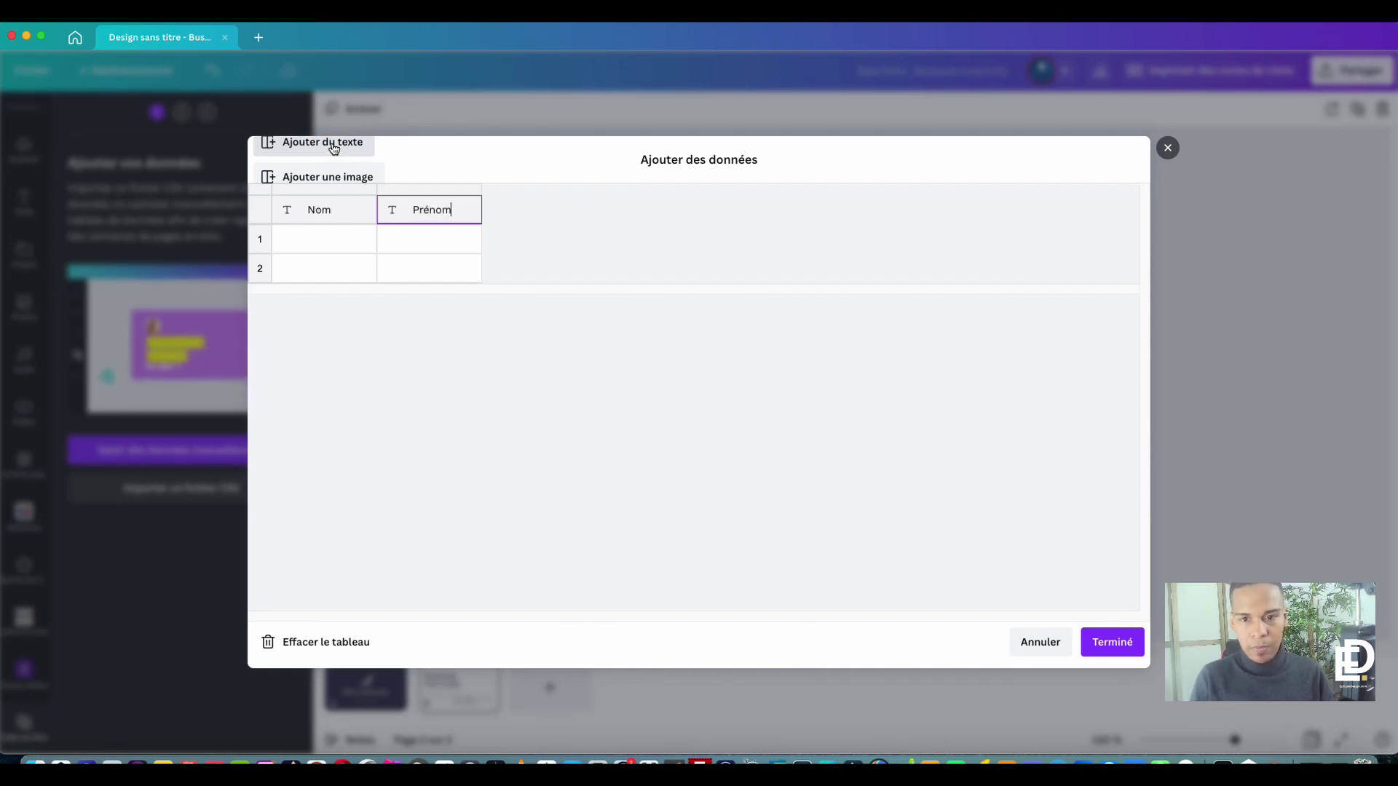
{"action": "key", "text": "Return"}
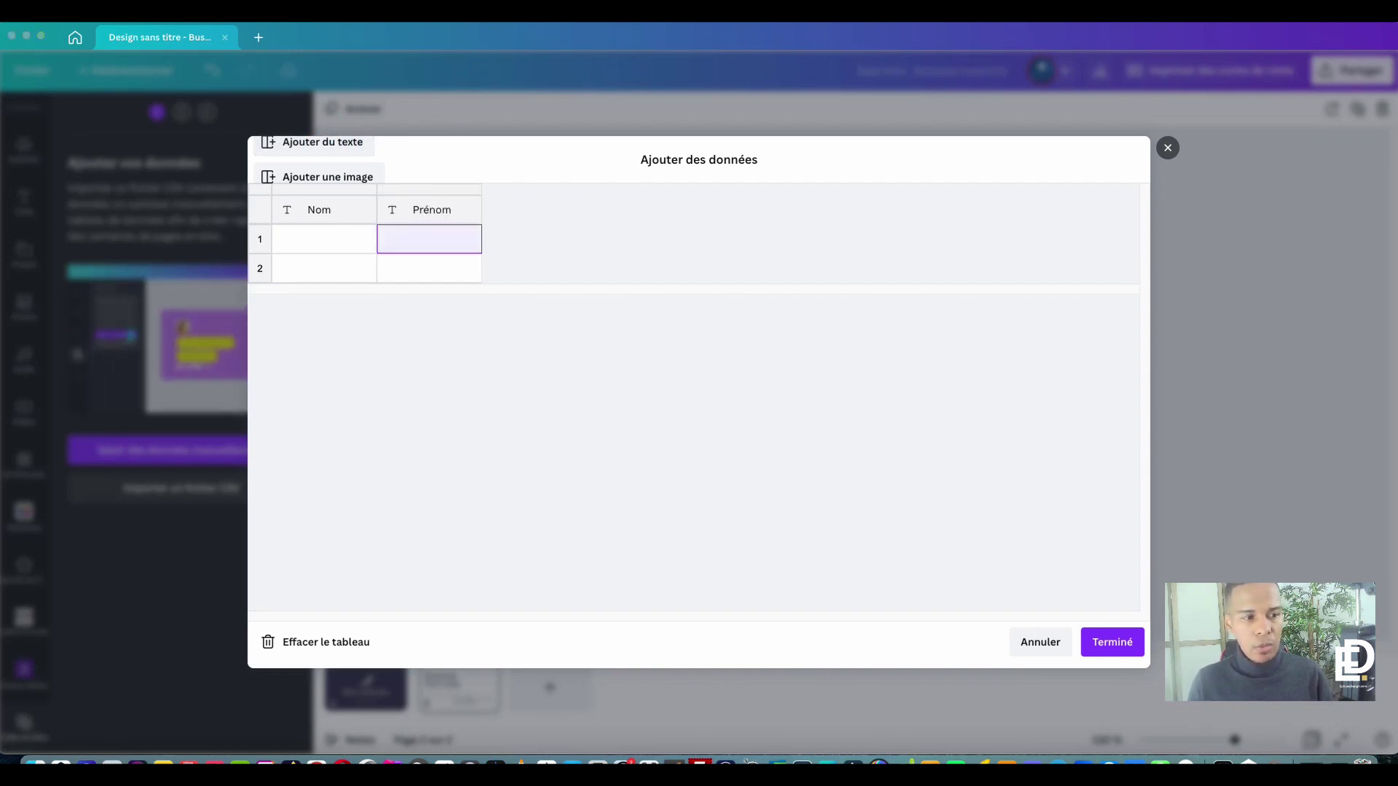
- Add text columns named "téléphone" and "mail", plus an image column named "photo"
{"action": "left_click", "coordinate": [342, 146]}
{"action": "type", "text": "t"}
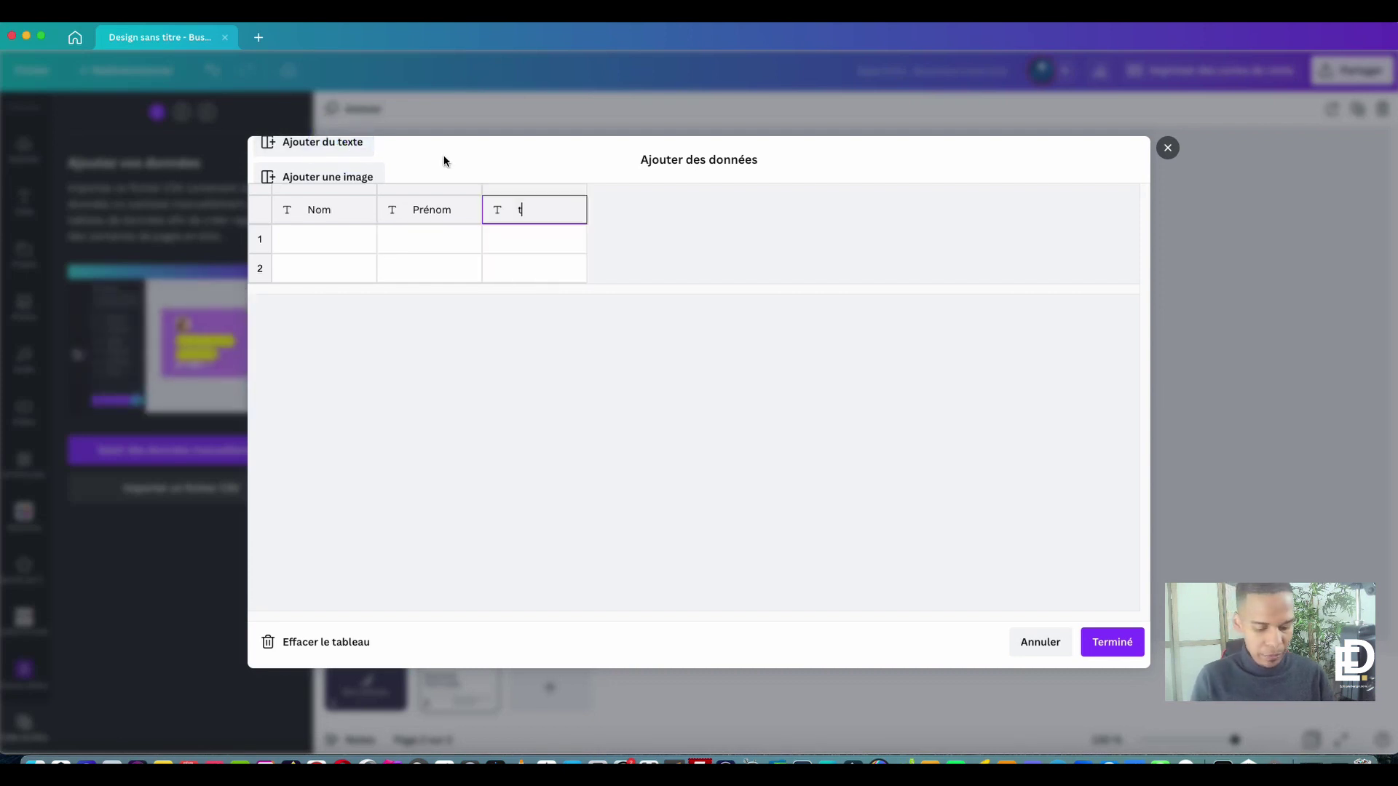
{"action": "type", "text": "éléphone"}
{"action": "key", "text": "Return"}
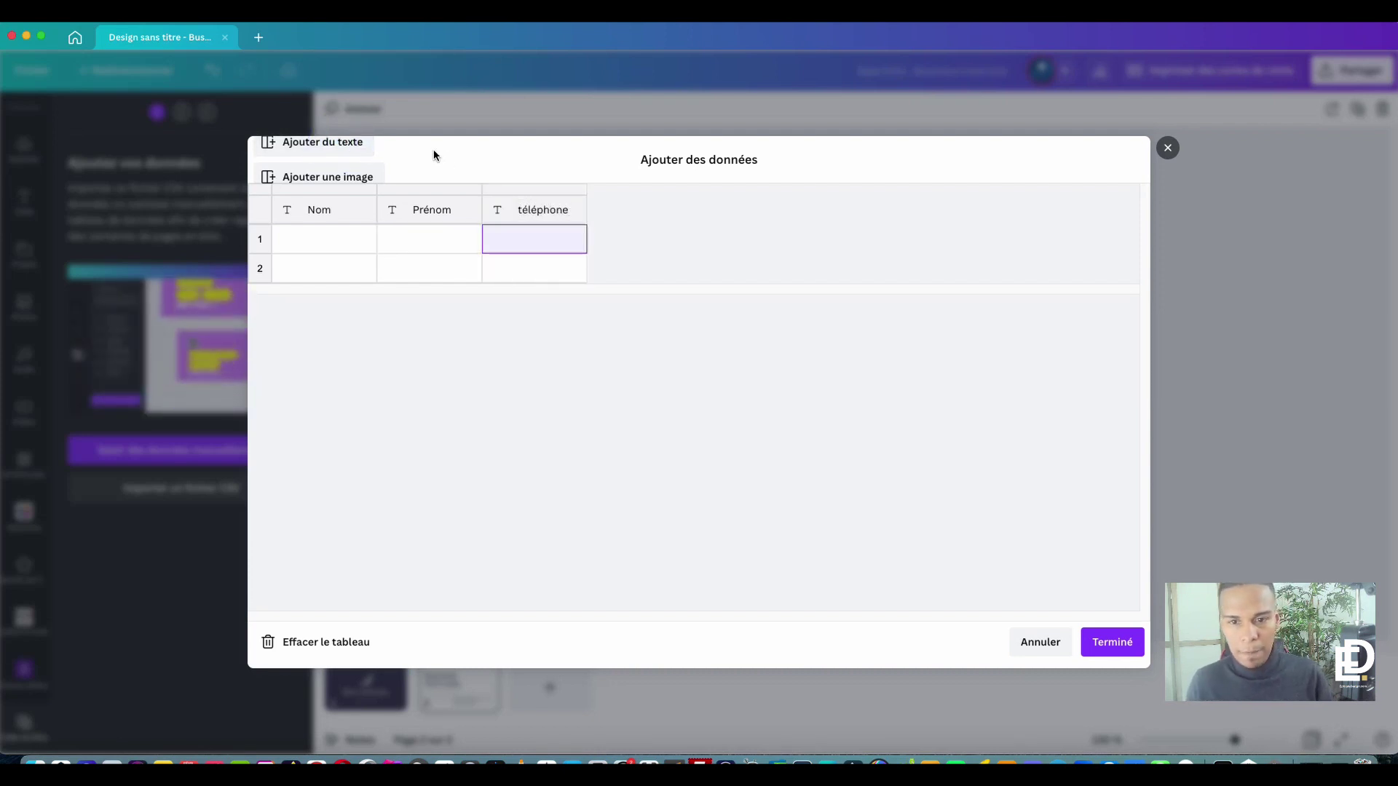
{"action": "left_click", "coordinate": [329, 148]}
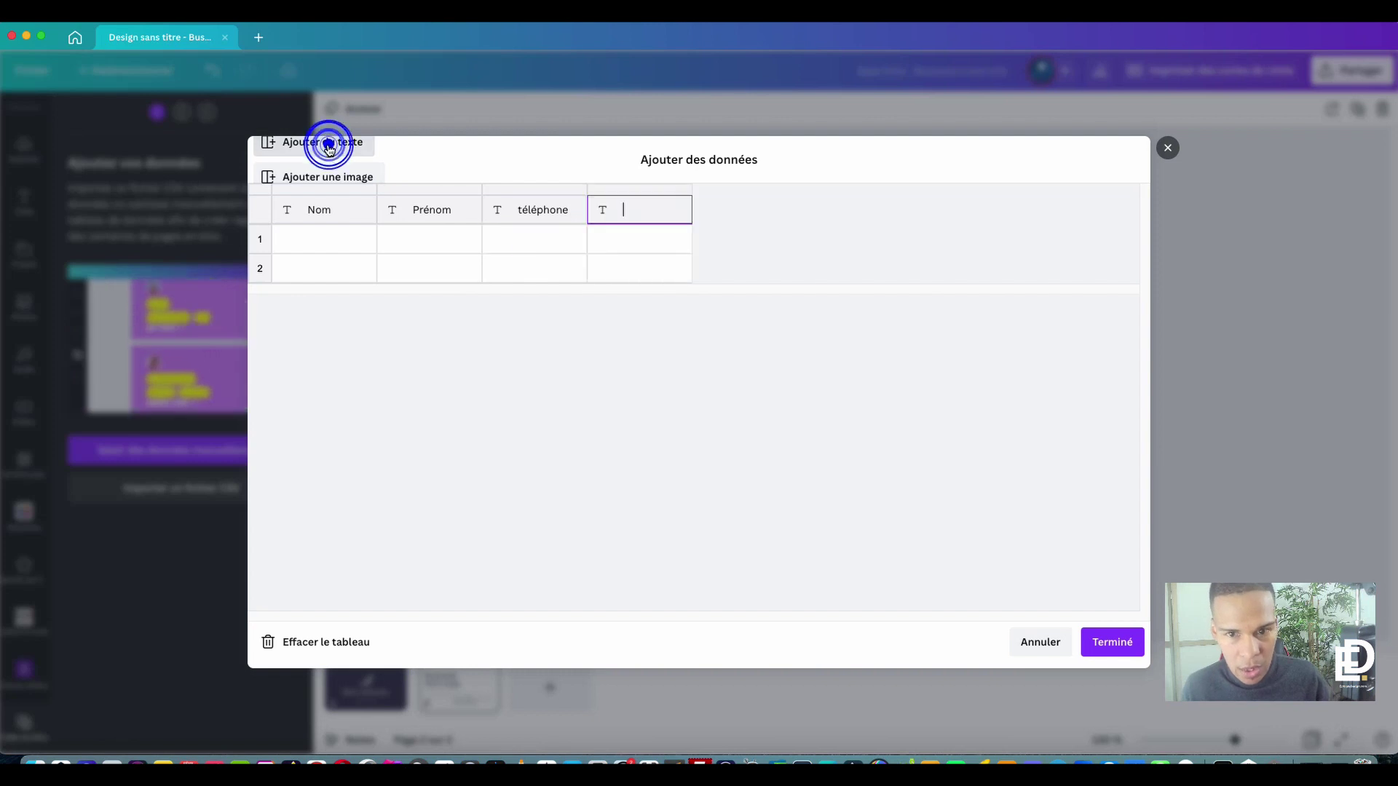
{"action": "type", "text": "mail"}
{"action": "key", "text": "Return"}
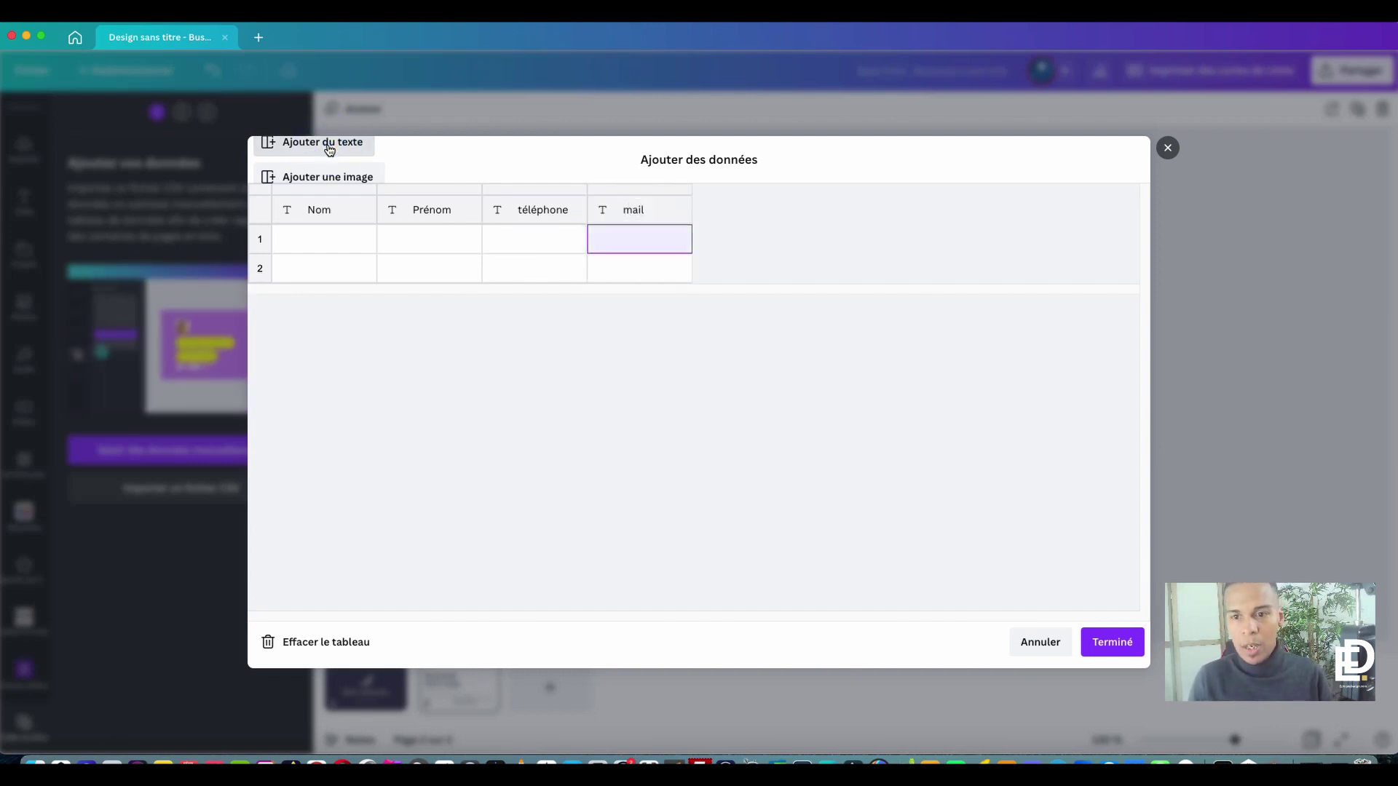
{"action": "left_click", "coordinate": [329, 178]}
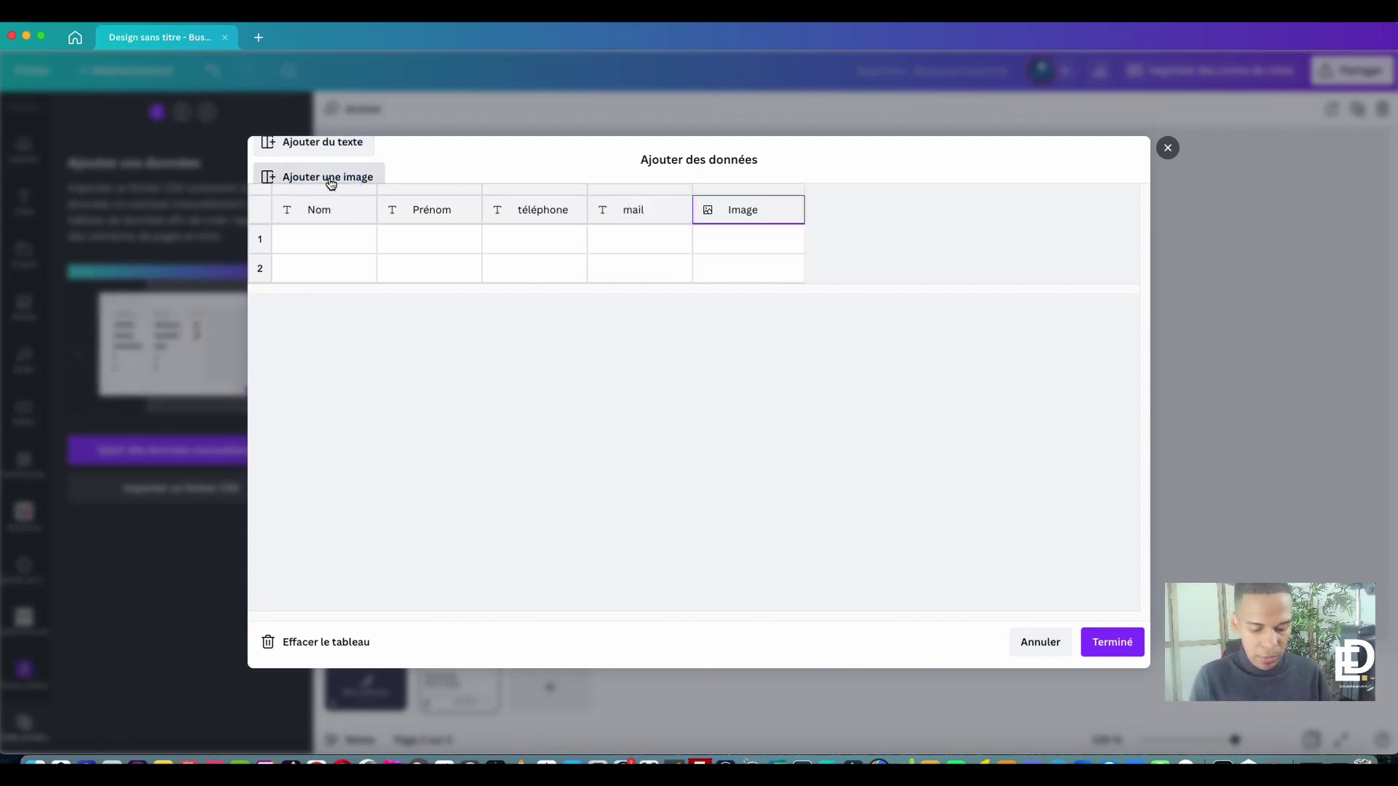
{"action": "type", "text": "photo"}
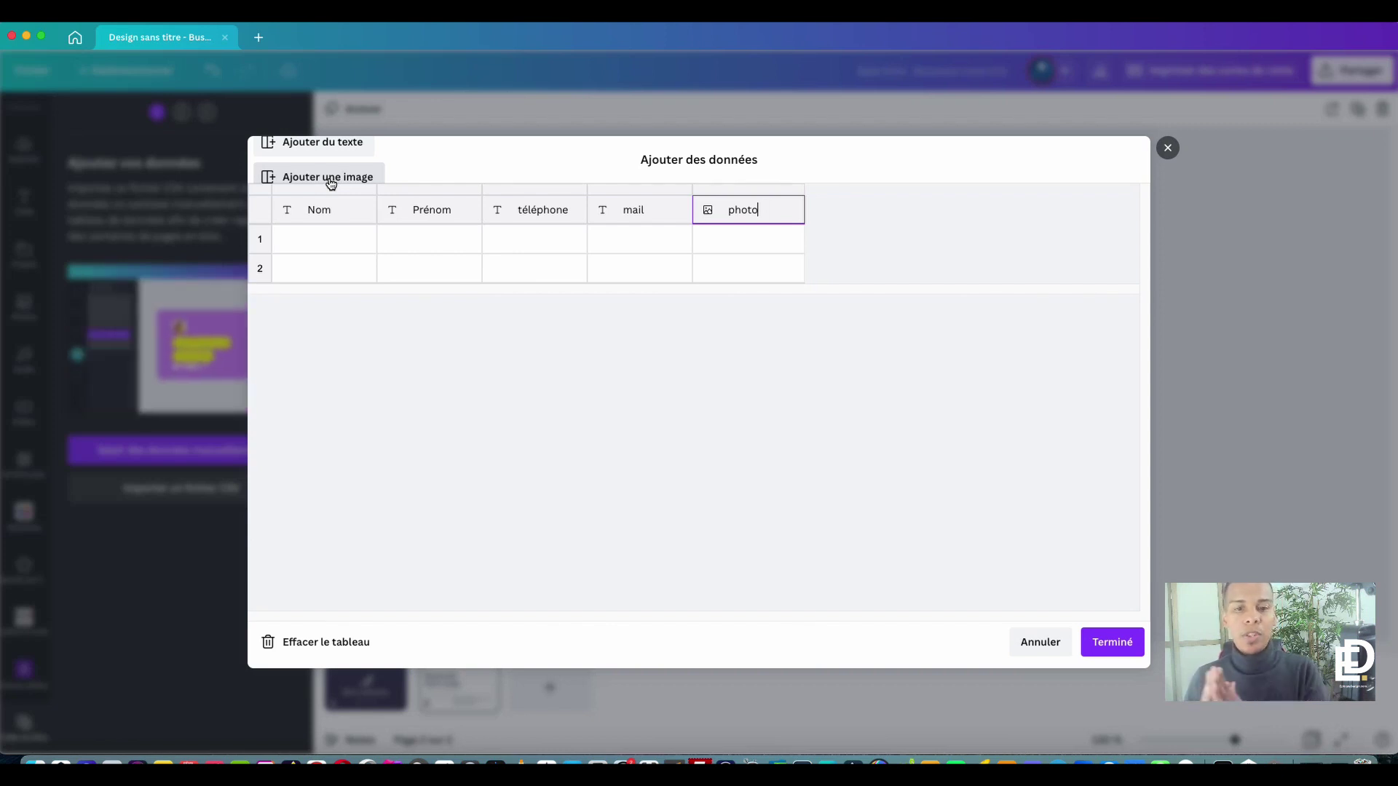
- Fill the first row with the contact's last name, first name, phone number and e-mail address
{"action": "left_click", "coordinate": [330, 238]}
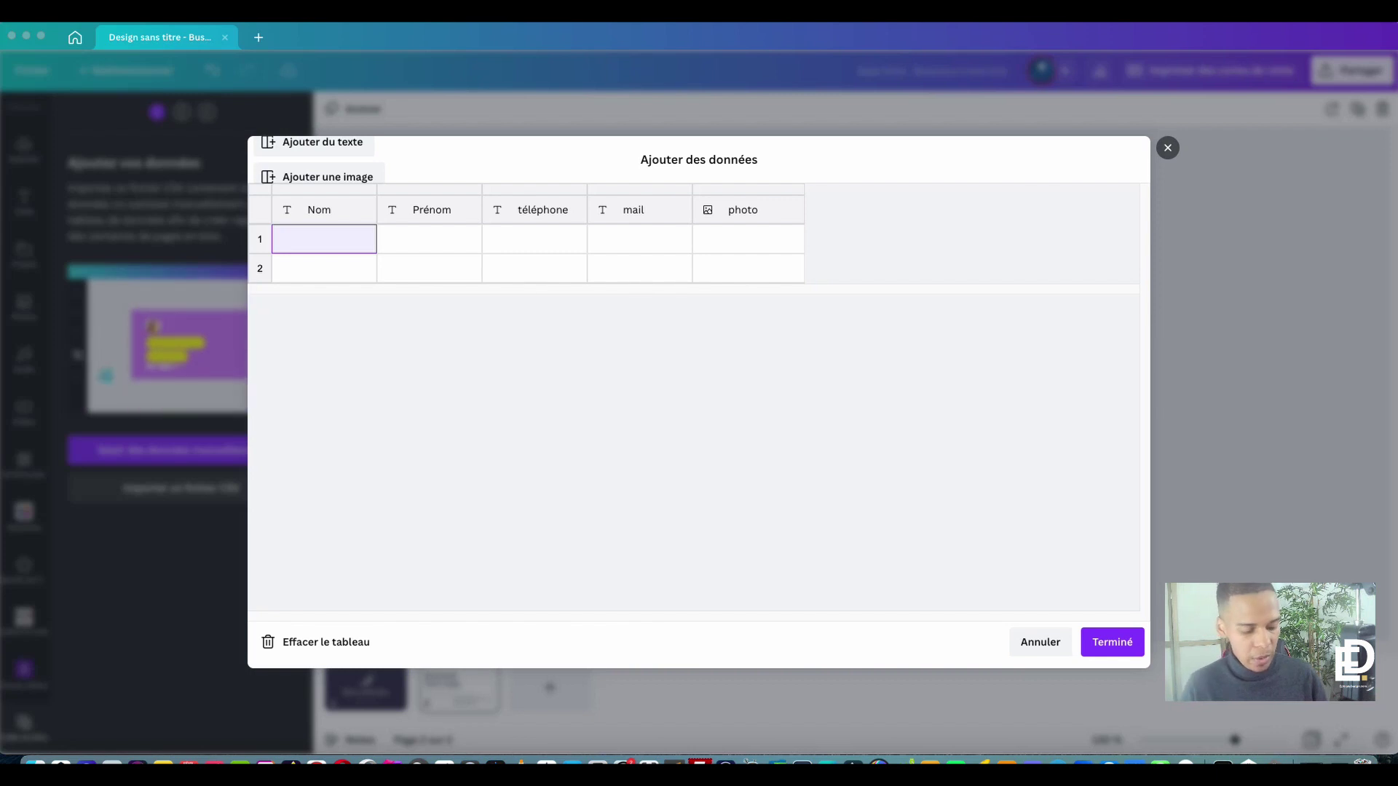
{"action": "left_click", "coordinate": [299, 244]}
{"action": "type", "text": "Dupont"}
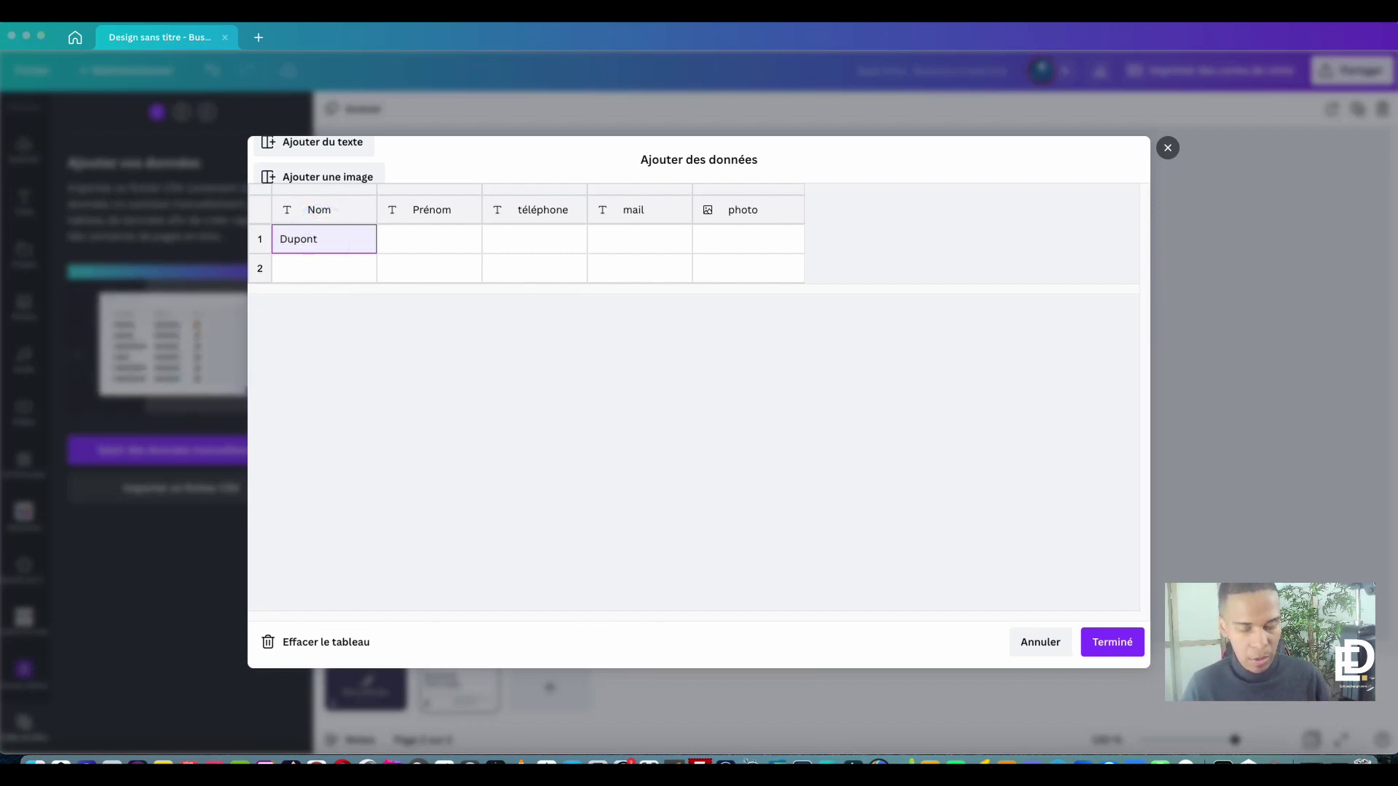
{"action": "left_click", "coordinate": [415, 239]}
{"action": "type", "text": "Jean"}
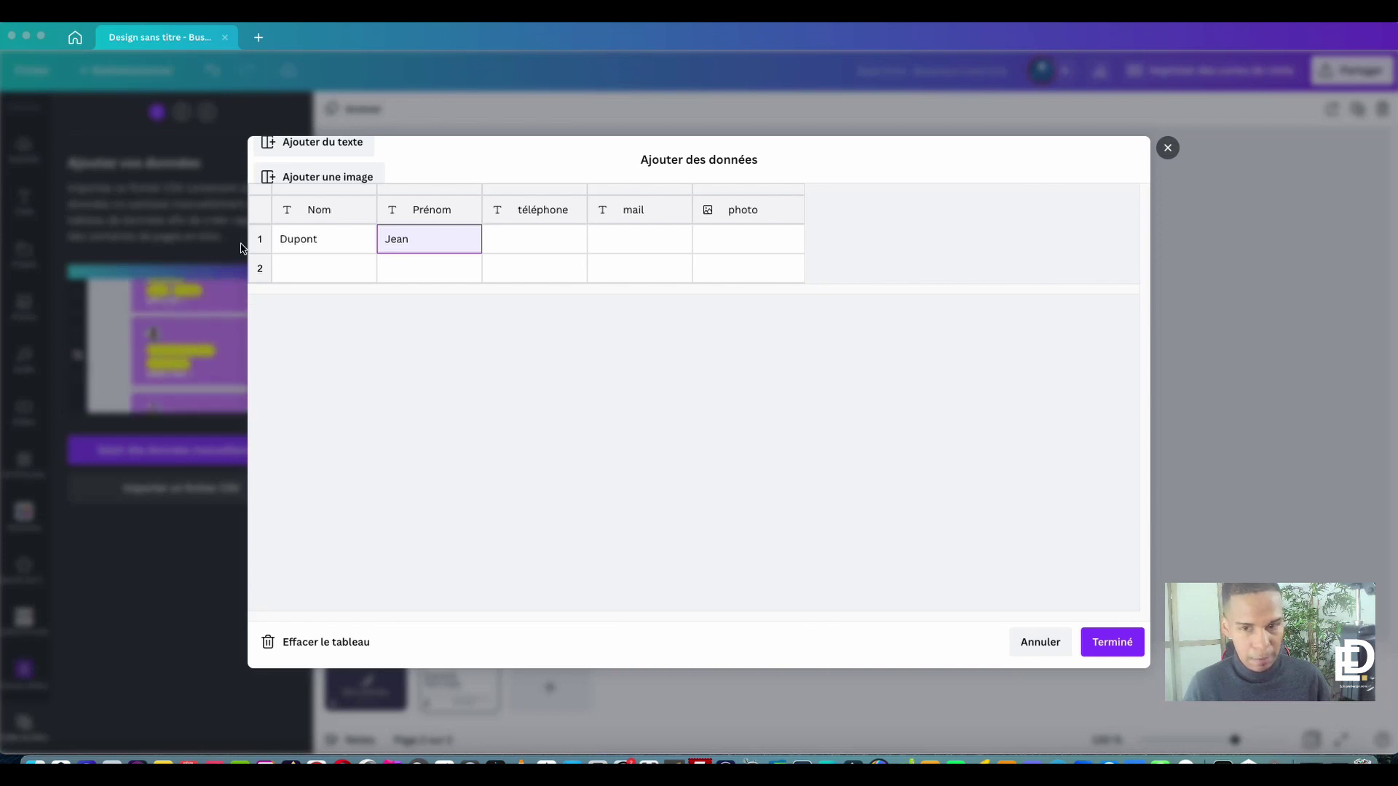
{"action": "left_click", "coordinate": [527, 243]}
{"action": "key", "text": "super+v"}
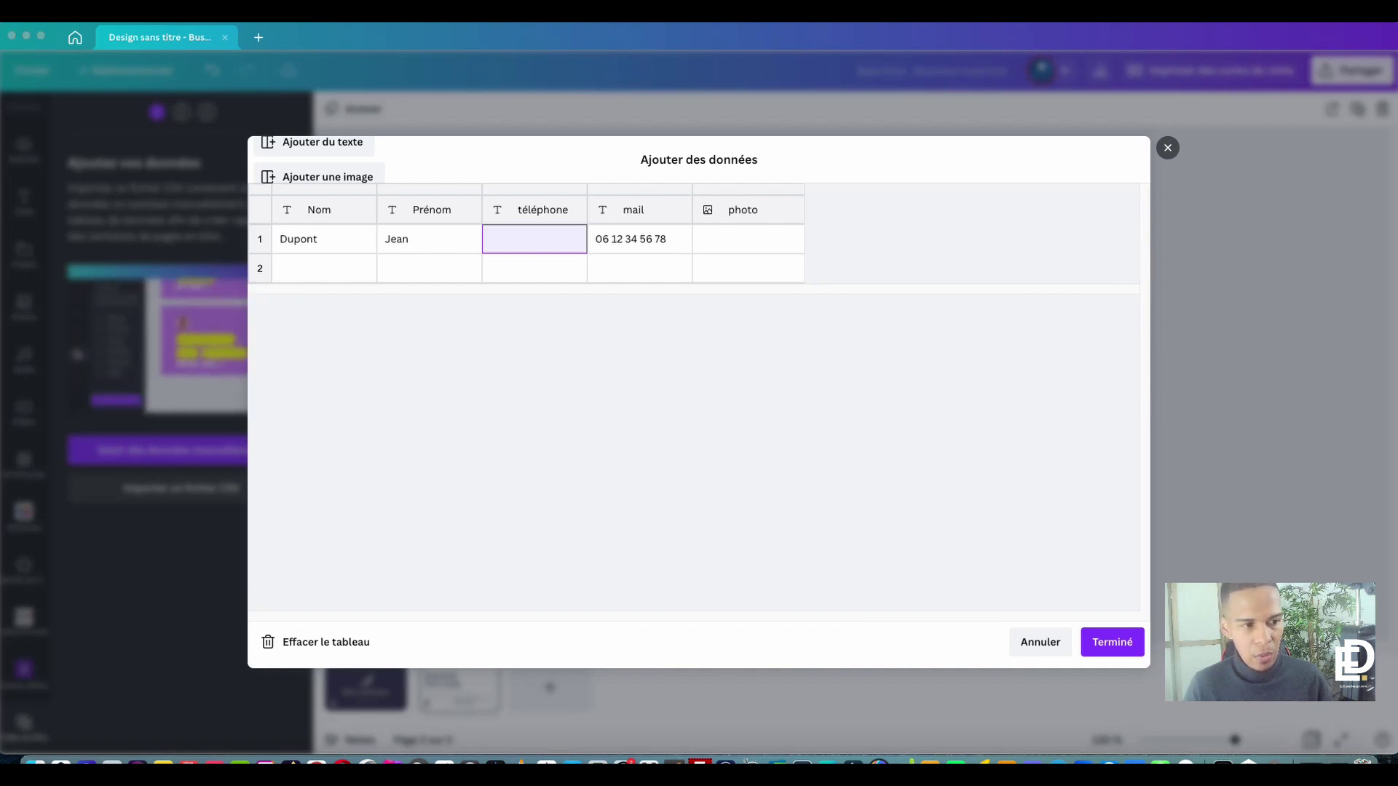
- Browse the media library and assign a picture of the panda cycling in a city to the first row's photo cell
{"action": "left_click", "coordinate": [760, 241]}
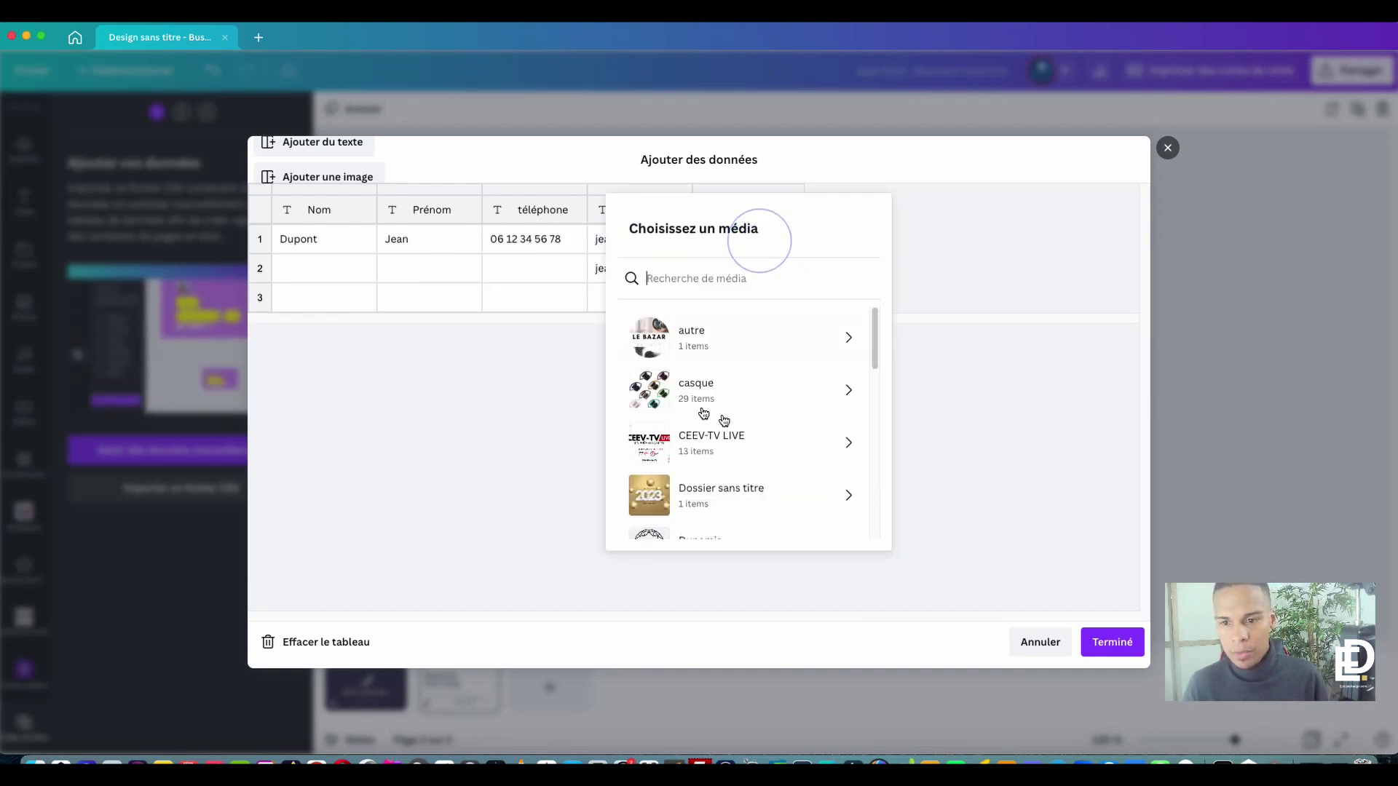
{"action": "scroll", "coordinate": [743, 374], "scroll_direction": "down", "scroll_amount": 5}
{"action": "scroll", "coordinate": [748, 371], "scroll_direction": "up", "scroll_amount": 3}
{"action": "scroll", "coordinate": [754, 374], "scroll_direction": "down", "scroll_amount": 10}
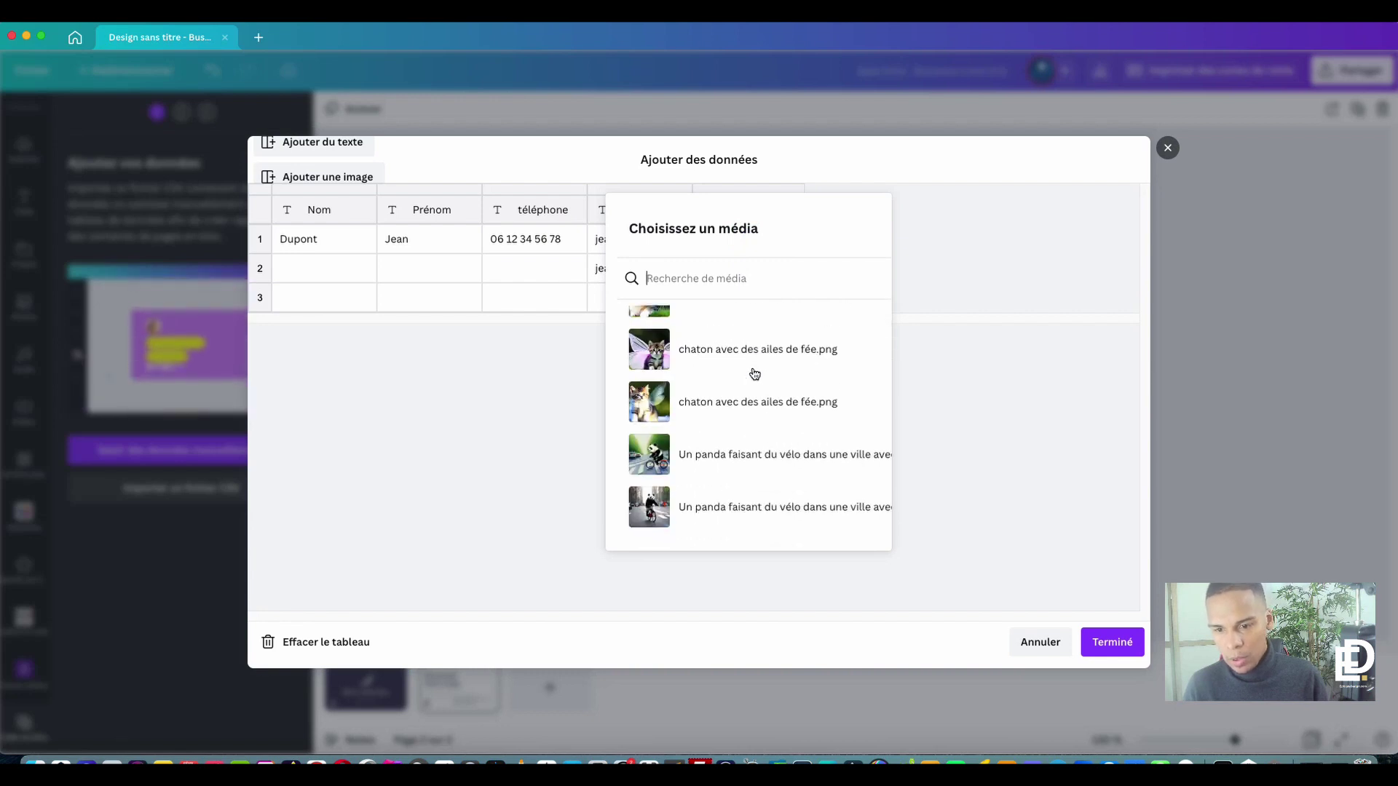
{"action": "scroll", "coordinate": [754, 374], "scroll_direction": "down", "scroll_amount": 2}
{"action": "scroll", "coordinate": [754, 376], "scroll_direction": "up", "scroll_amount": 10}
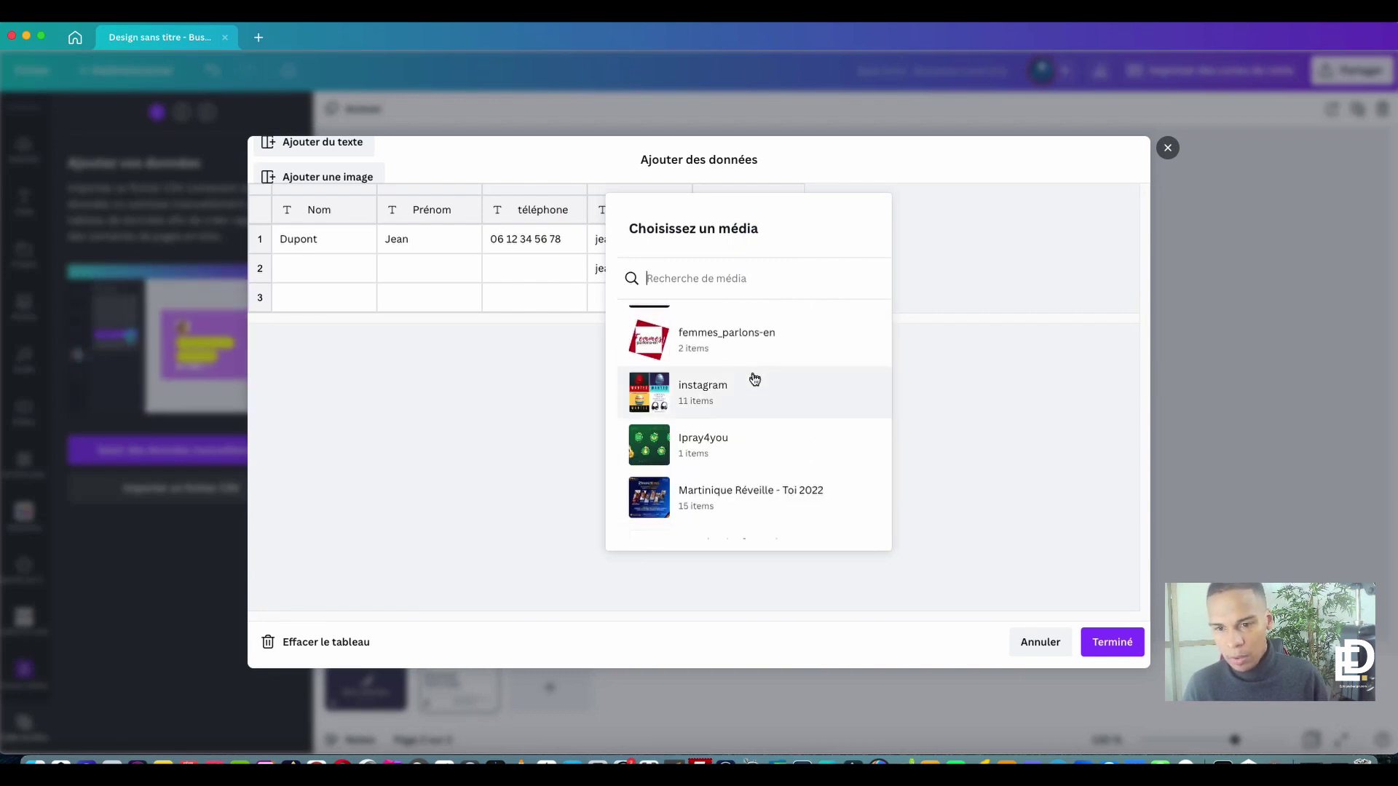
{"action": "scroll", "coordinate": [755, 378], "scroll_direction": "up", "scroll_amount": 5}
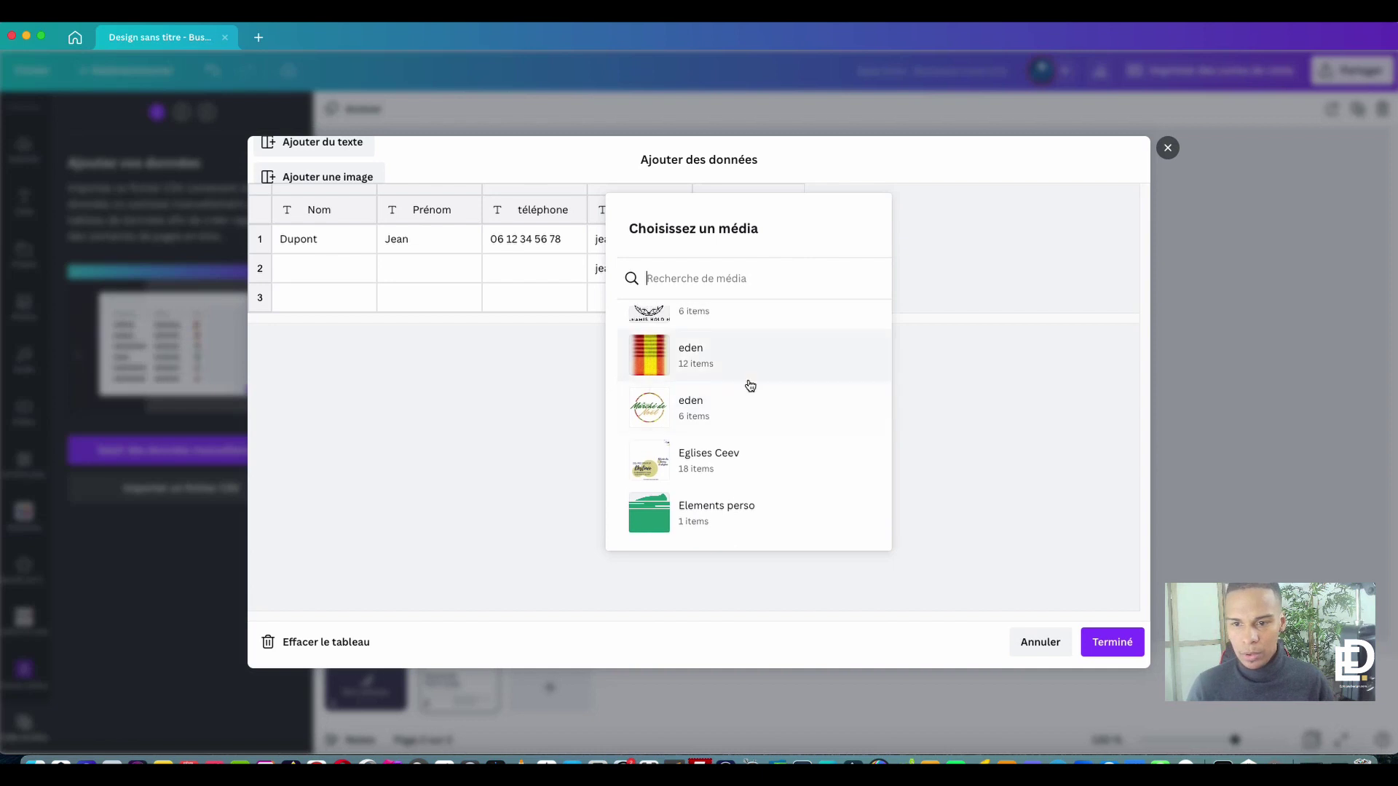
{"action": "scroll", "coordinate": [750, 386], "scroll_direction": "up", "scroll_amount": 3}
{"action": "scroll", "coordinate": [750, 385], "scroll_direction": "down", "scroll_amount": 8}
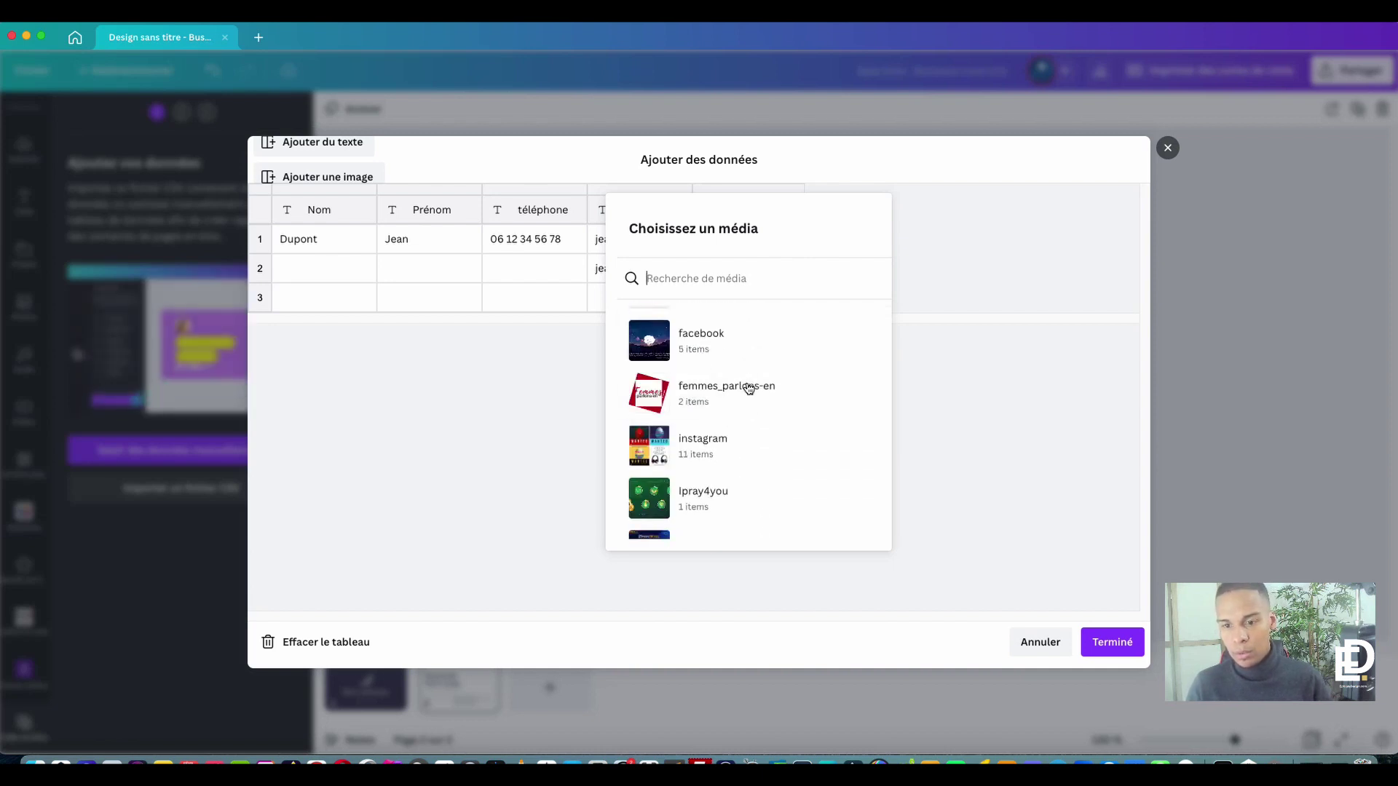
{"action": "scroll", "coordinate": [749, 388], "scroll_direction": "down", "scroll_amount": 10}
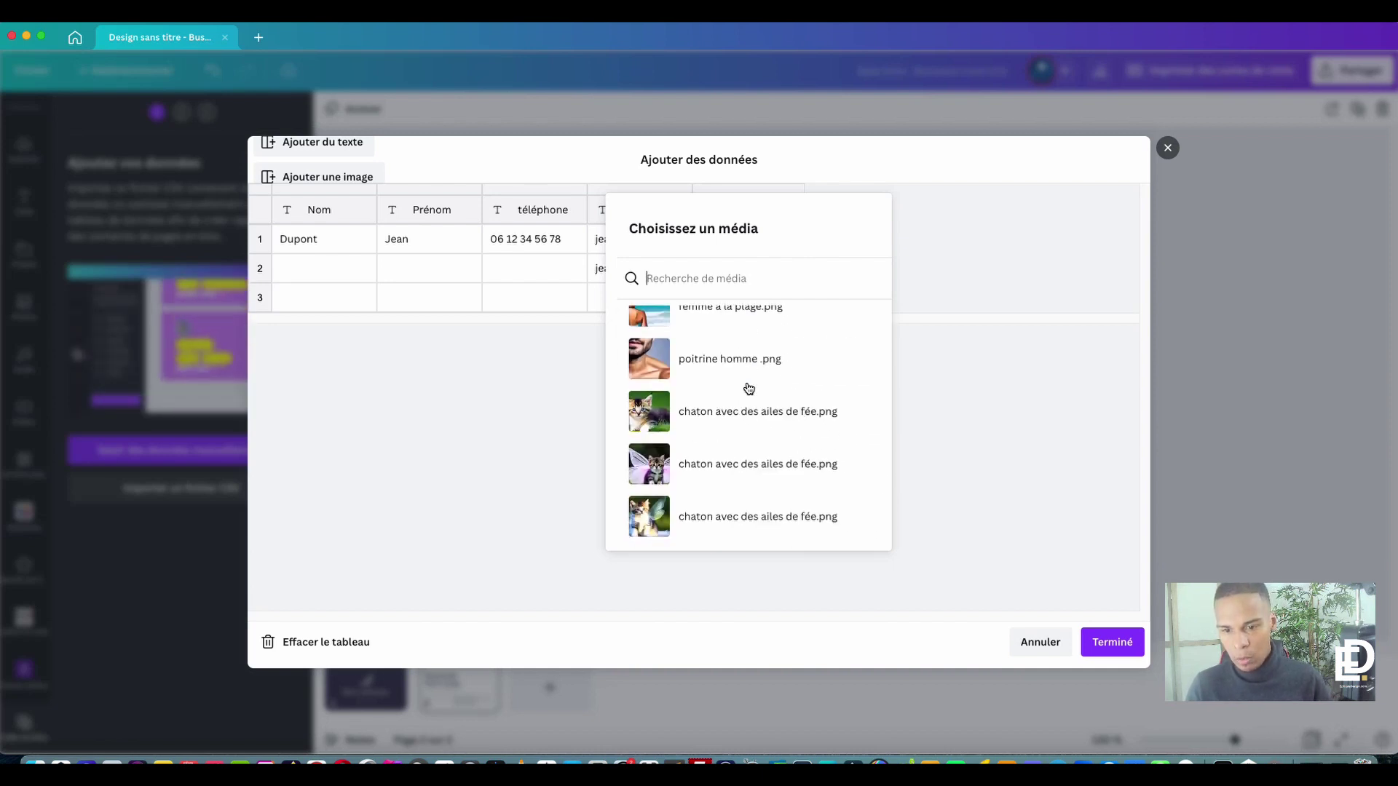
{"action": "scroll", "coordinate": [750, 388], "scroll_direction": "down", "scroll_amount": 5}
{"action": "left_click", "coordinate": [680, 402]}
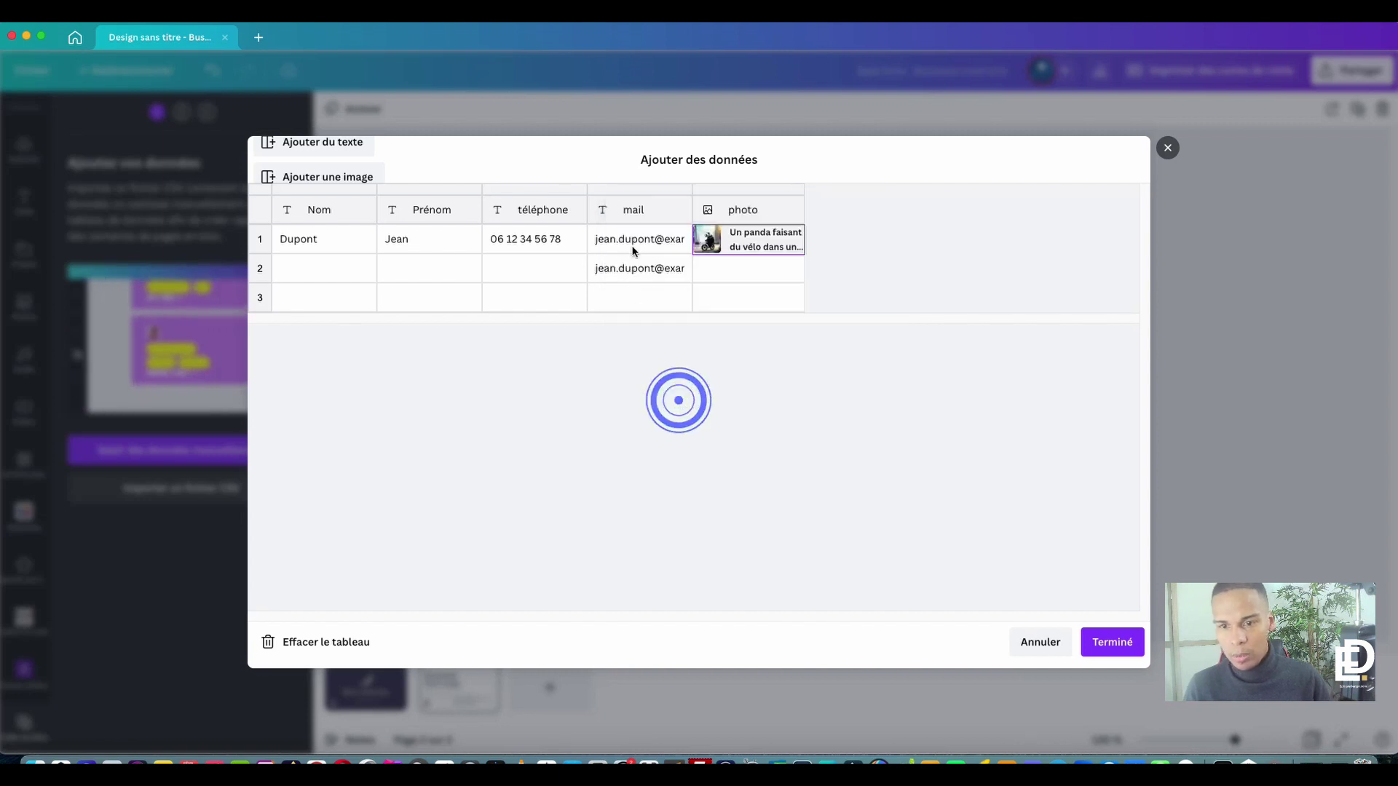
- Fill rows 2 to 5 with the other contacts' names, phone numbers, e-mail addresses and photos, and finish the data table
{"action": "left_click", "coordinate": [336, 268]}
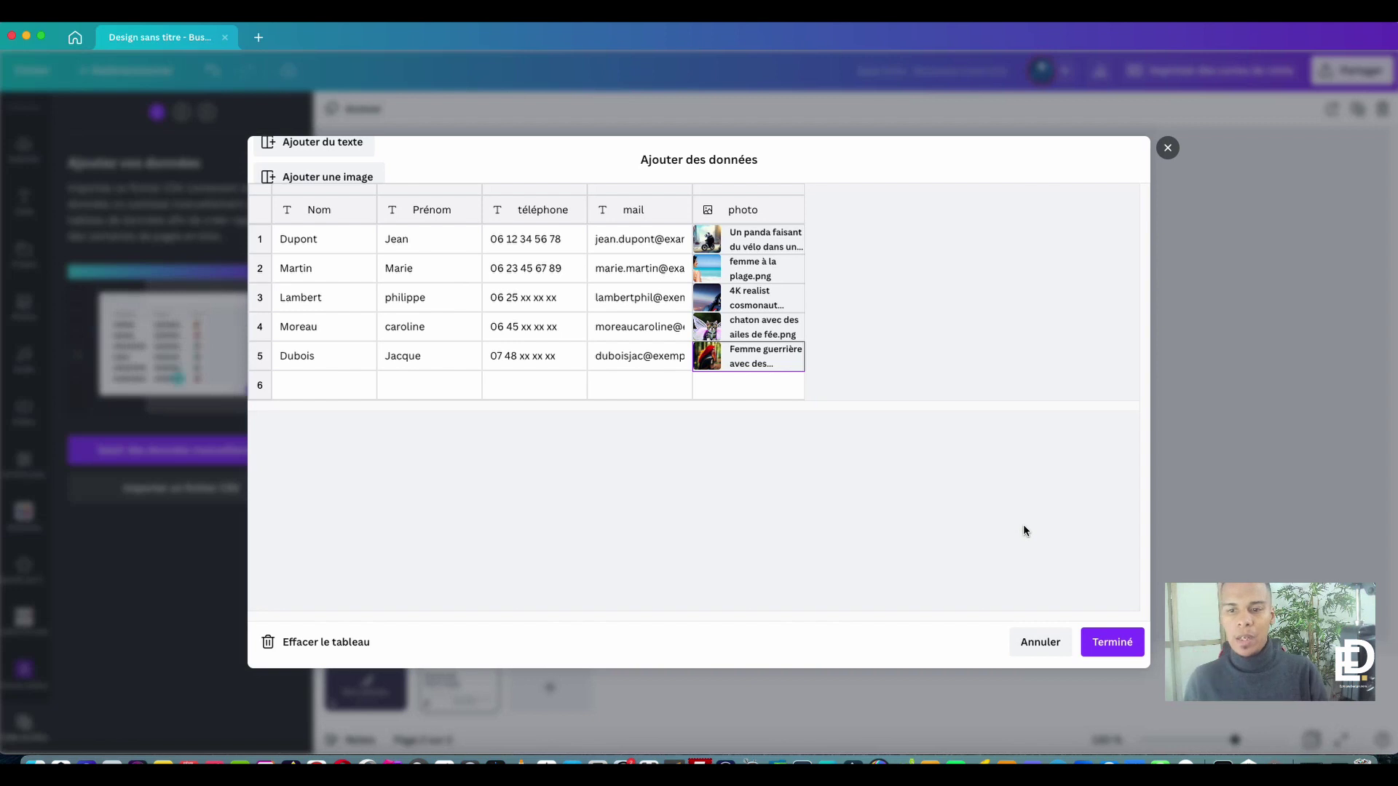
{"action": "left_click", "coordinate": [1127, 642]}
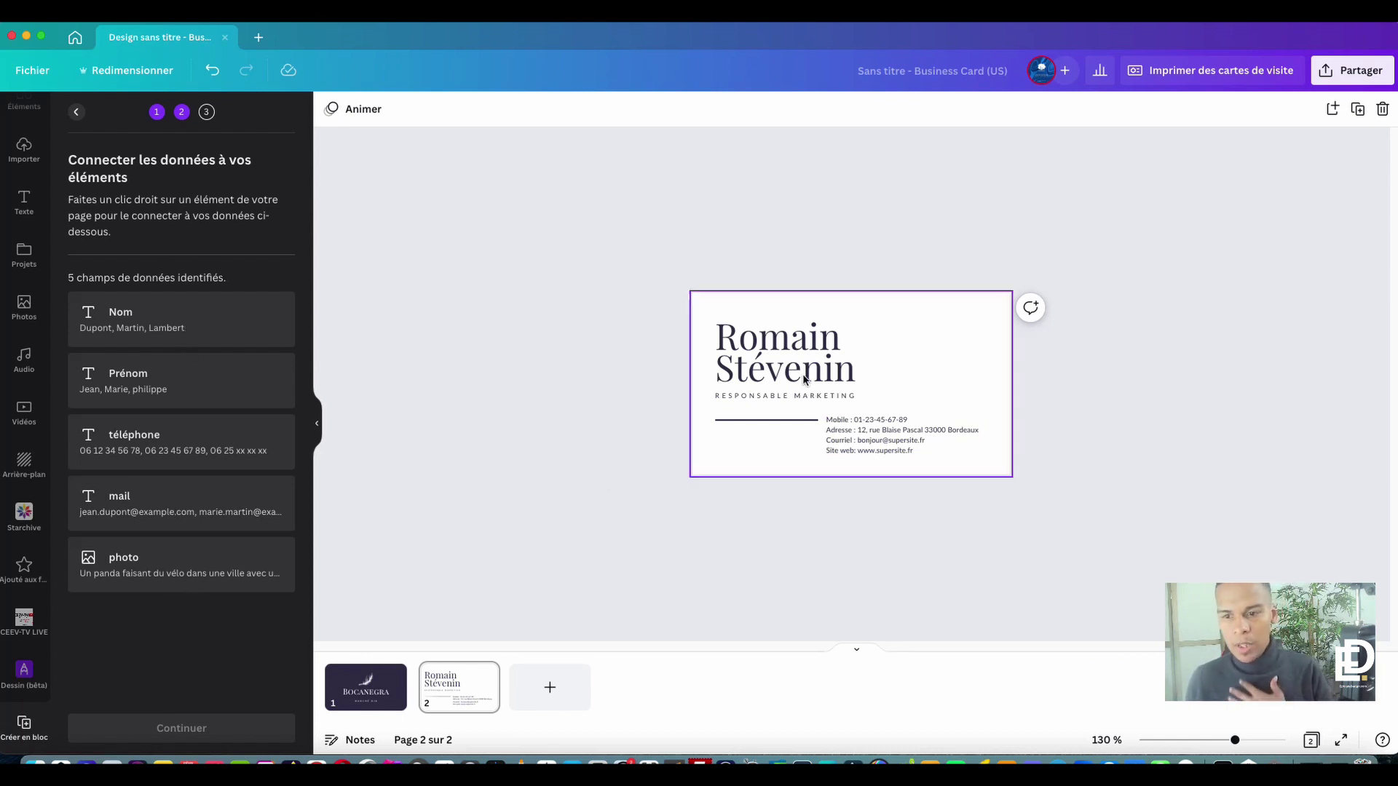
- Ungroup the full name and the job title on the card's second page
{"action": "left_click", "coordinate": [771, 375]}
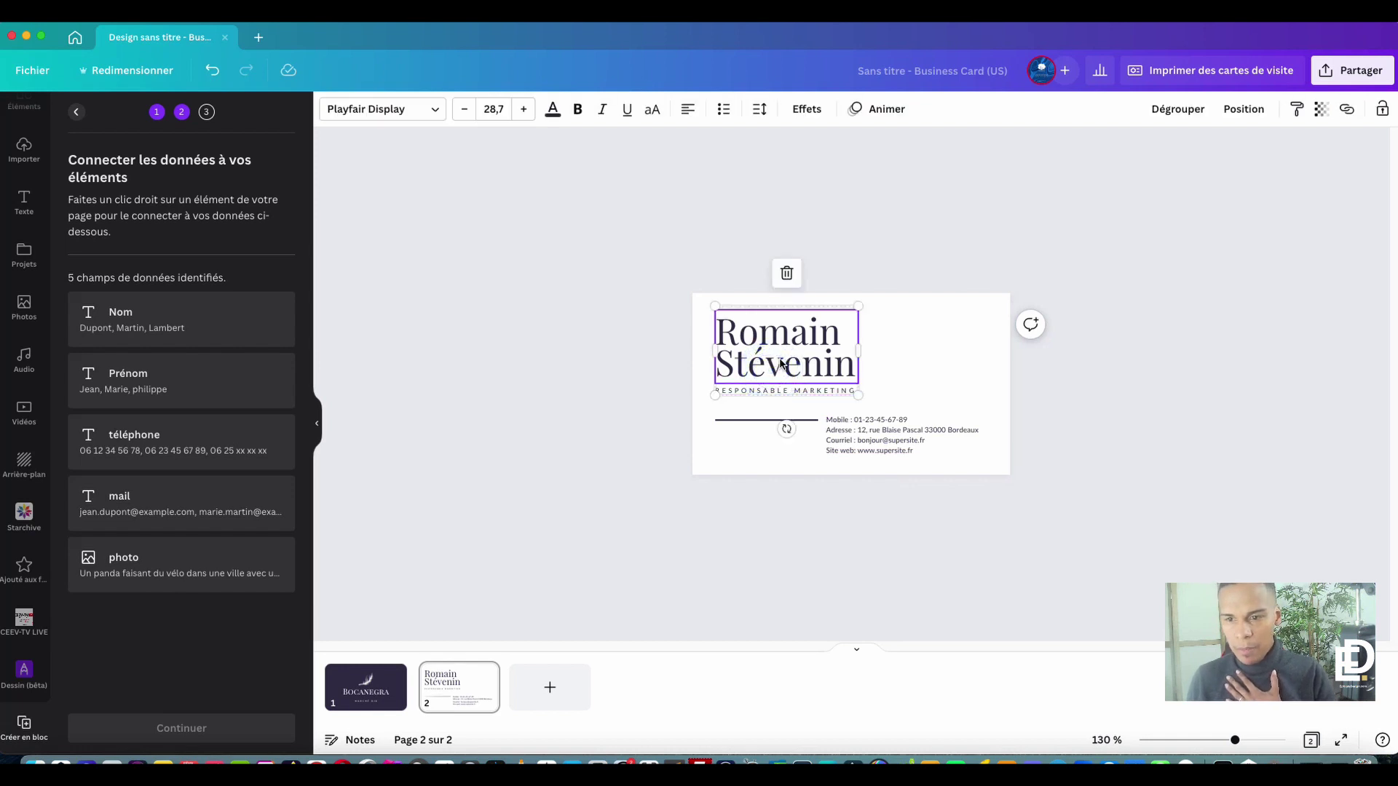
{"action": "right_click", "coordinate": [795, 356]}
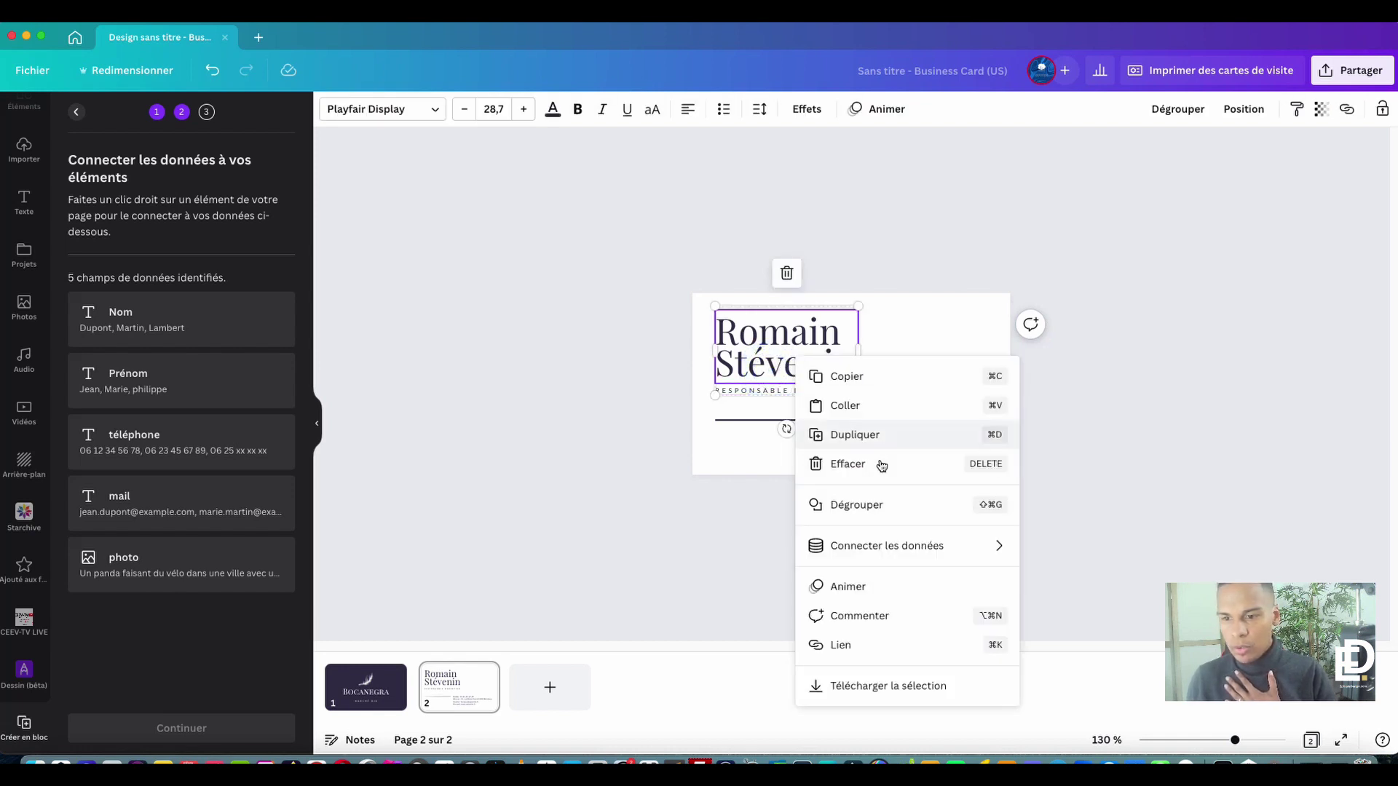
{"action": "left_click", "coordinate": [1177, 109]}
{"action": "left_click", "coordinate": [1244, 253]}
{"action": "left_click", "coordinate": [867, 321]}
- Remove the last name from the large name text, leaving only the first name
{"action": "left_click", "coordinate": [787, 328]}
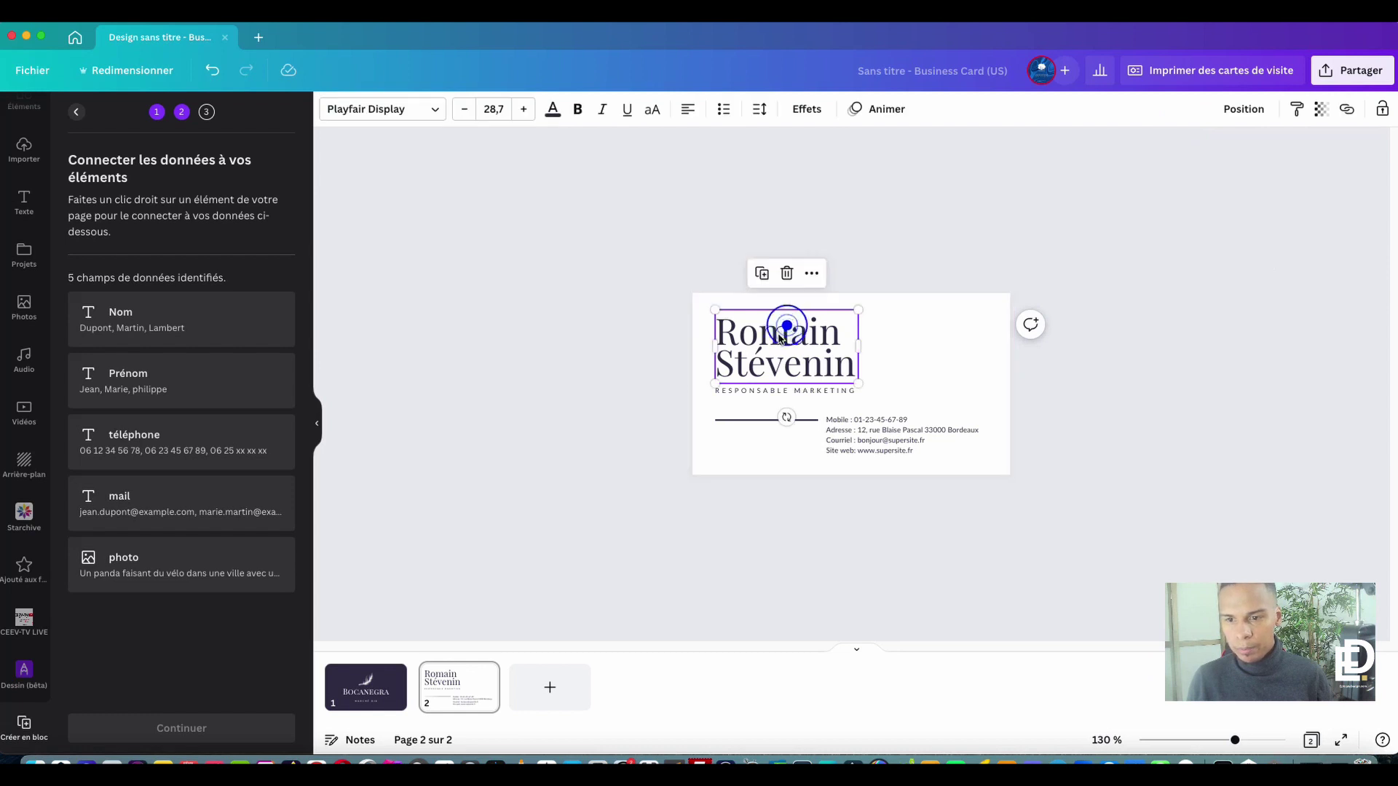
{"action": "left_click", "coordinate": [790, 357]}
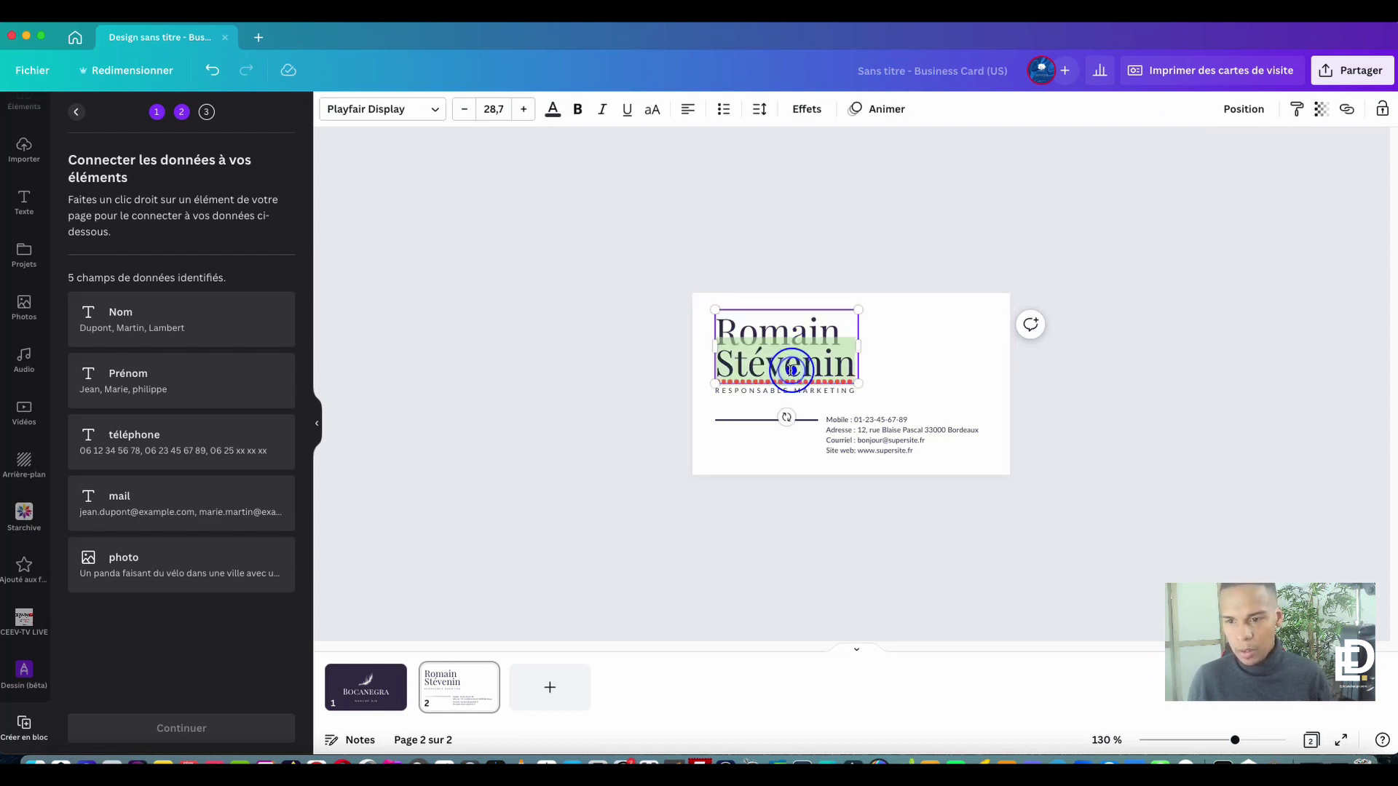
{"action": "double_click", "coordinate": [790, 364]}
{"action": "key", "text": "BackSpace"}
{"action": "left_click", "coordinate": [757, 231]}
- Duplicate the first-name text so two copies are stacked, and delete the "RESPONSABLE MARKETING" line
{"action": "left_click", "coordinate": [796, 353]}
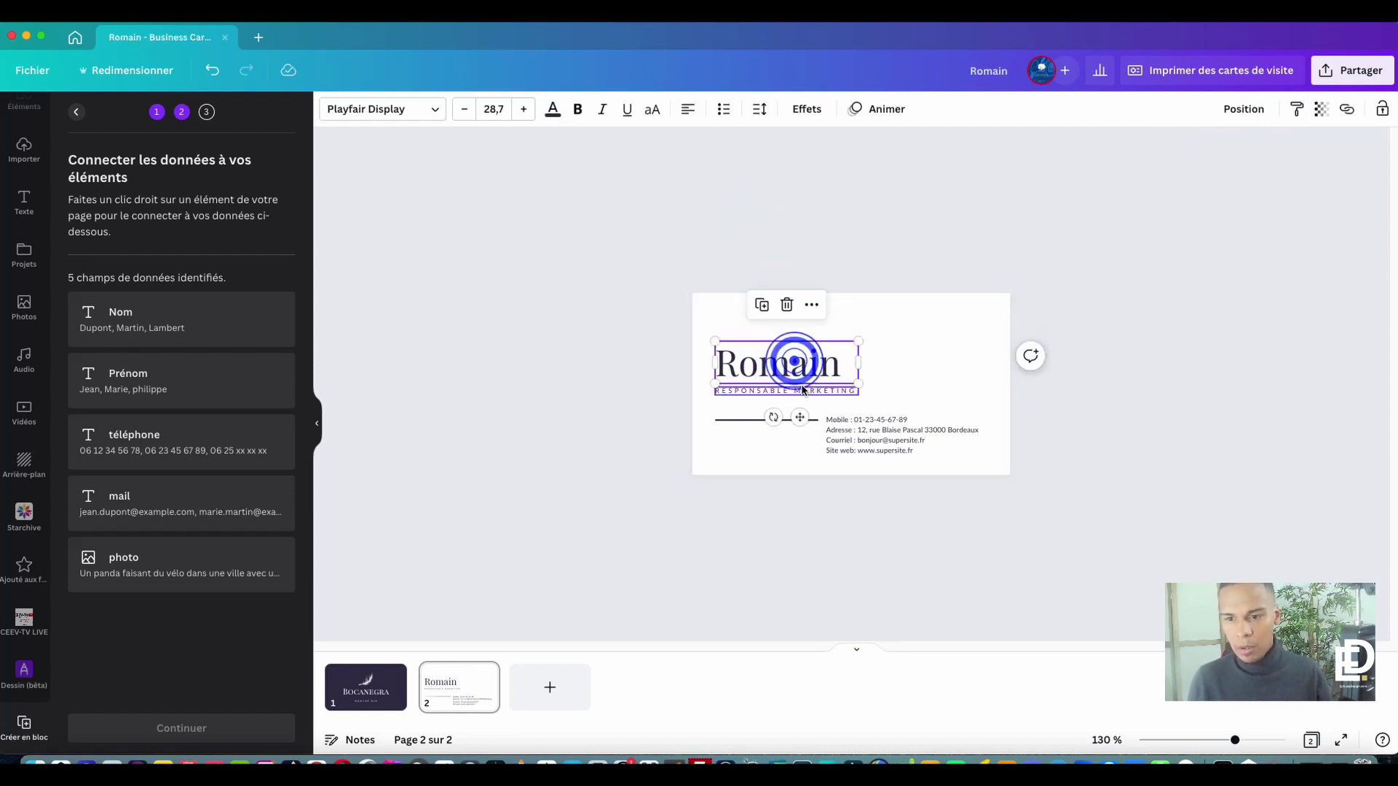
{"action": "mouse_move", "coordinate": [799, 377]}
{"action": "left_mouse_down"}
{"action": "mouse_move", "coordinate": [798, 339]}
{"action": "mouse_move", "coordinate": [799, 377]}
{"action": "left_mouse_up"}
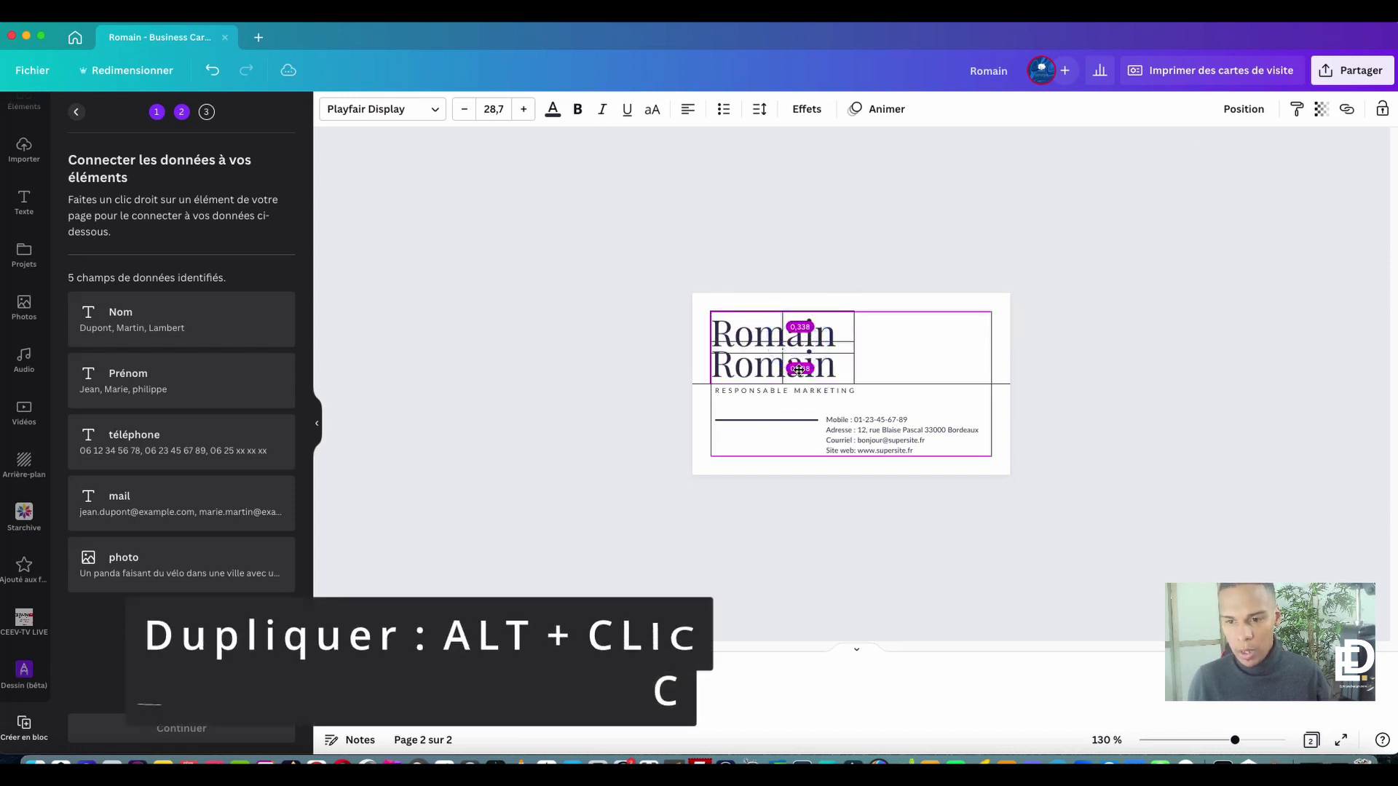
{"action": "left_click", "coordinate": [581, 340]}
{"action": "left_click", "coordinate": [767, 391]}
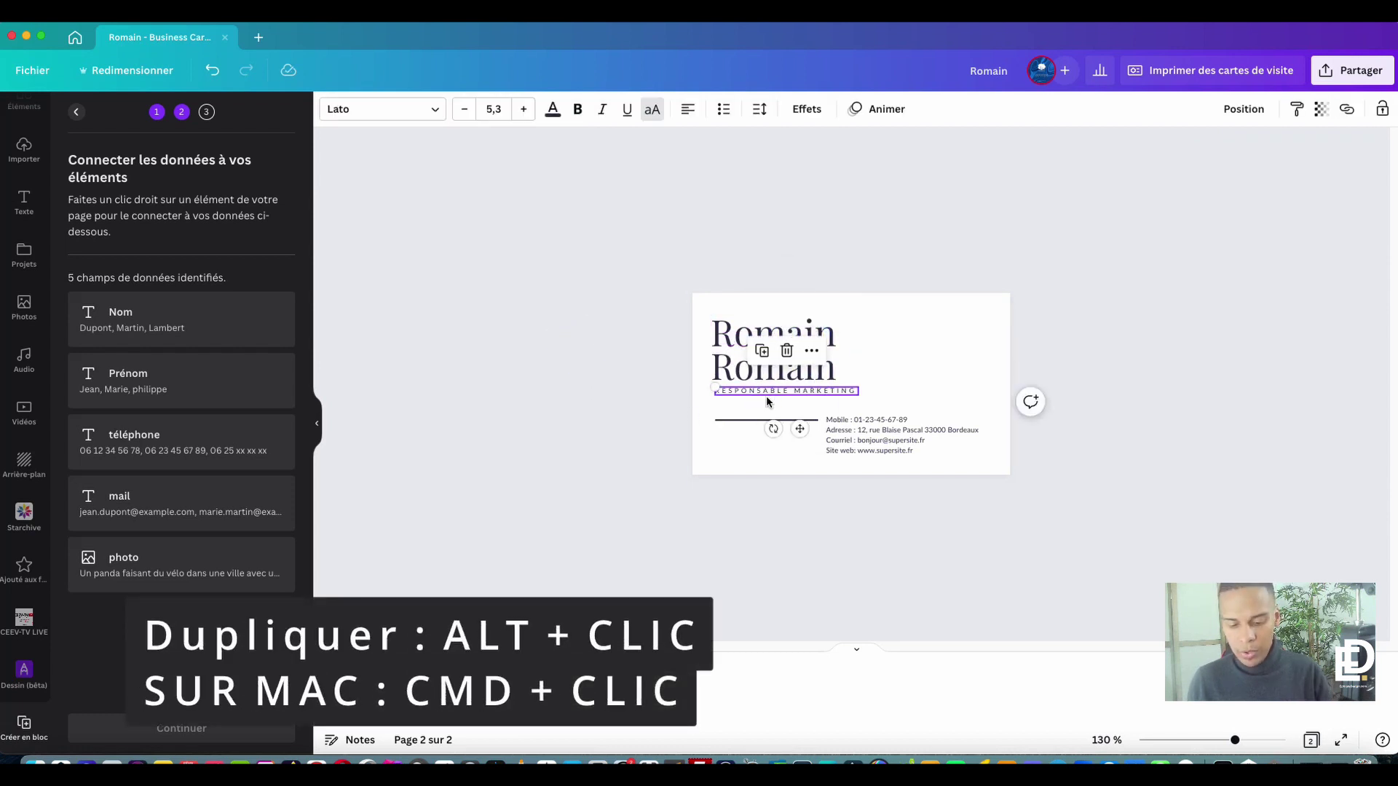
{"action": "key", "text": "Delete"}
- Duplicate the contact details block, replace the copy's text with "téléphone" and place it just above the original block
{"action": "left_click", "coordinate": [882, 421]}
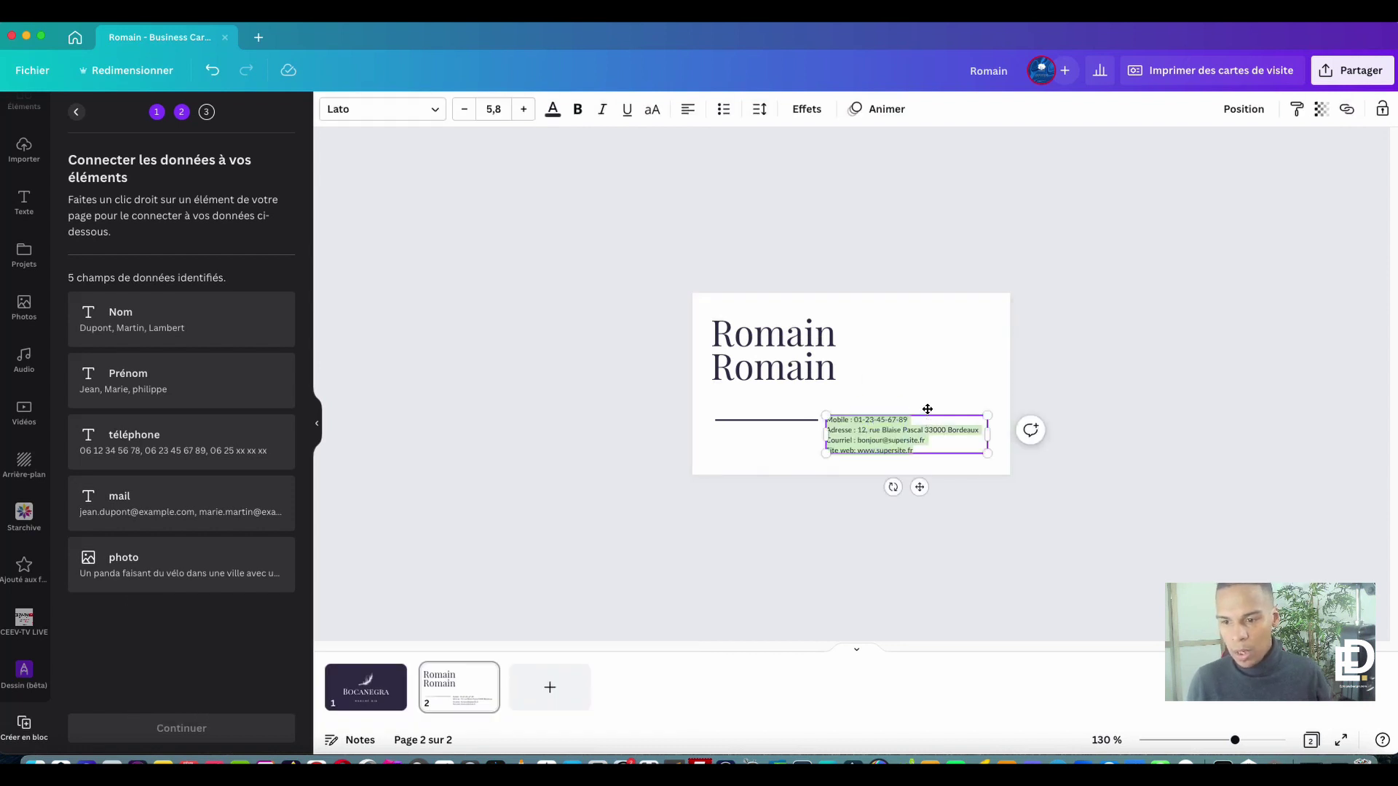
{"action": "left_click", "coordinate": [1106, 409]}
{"action": "left_click", "coordinate": [903, 422]}
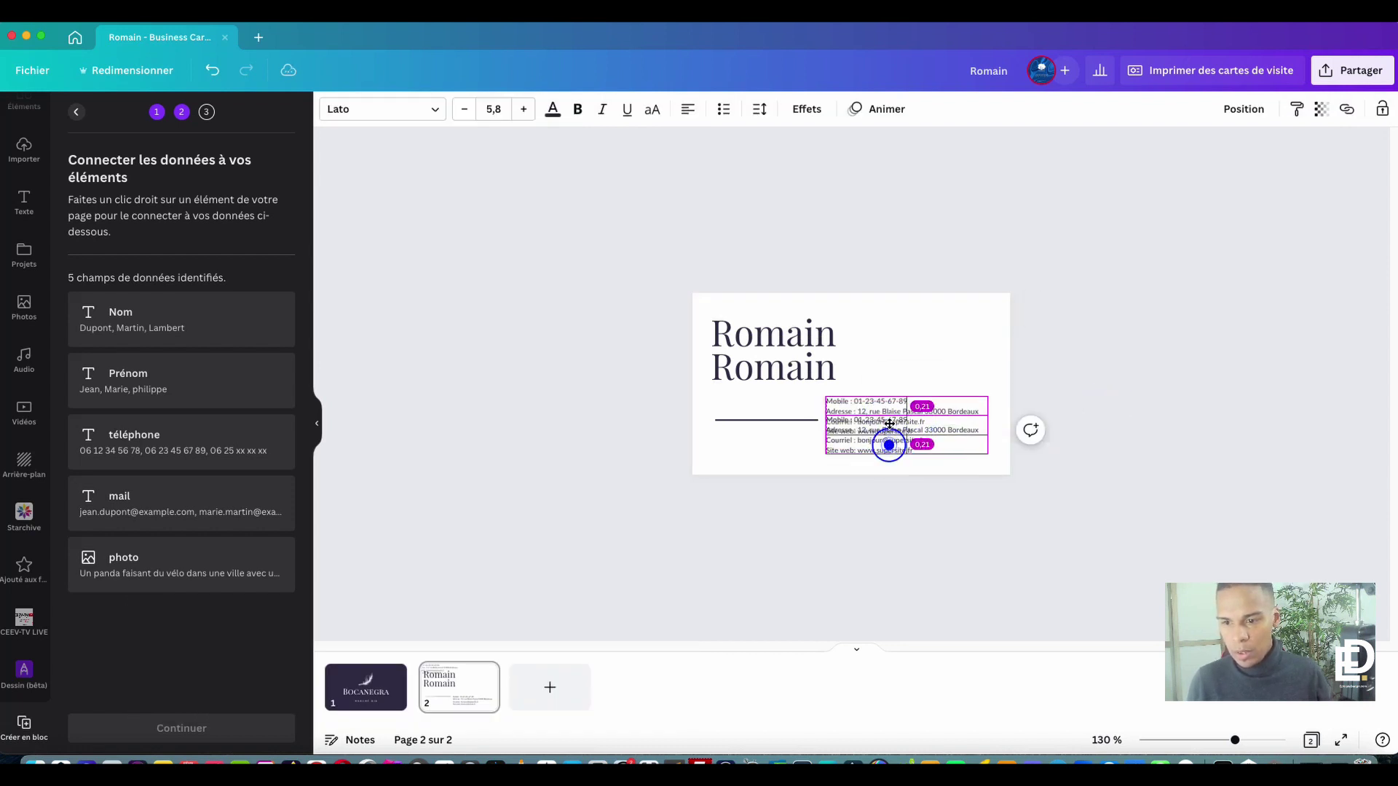
{"action": "left_click_drag", "start_coordinate": [889, 444], "coordinate": [886, 420]}
{"action": "double_click", "coordinate": [886, 414]}
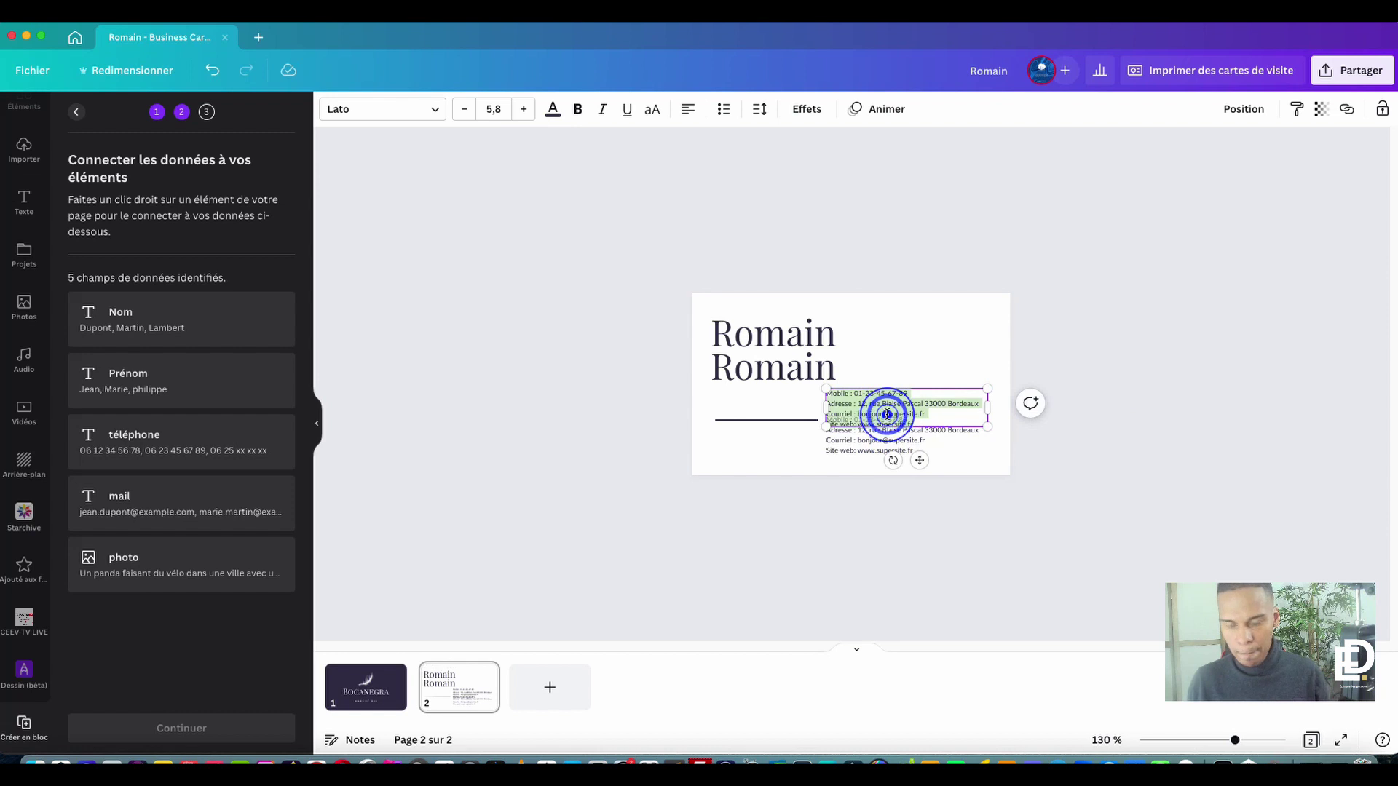
{"action": "key", "text": "BackSpace"}
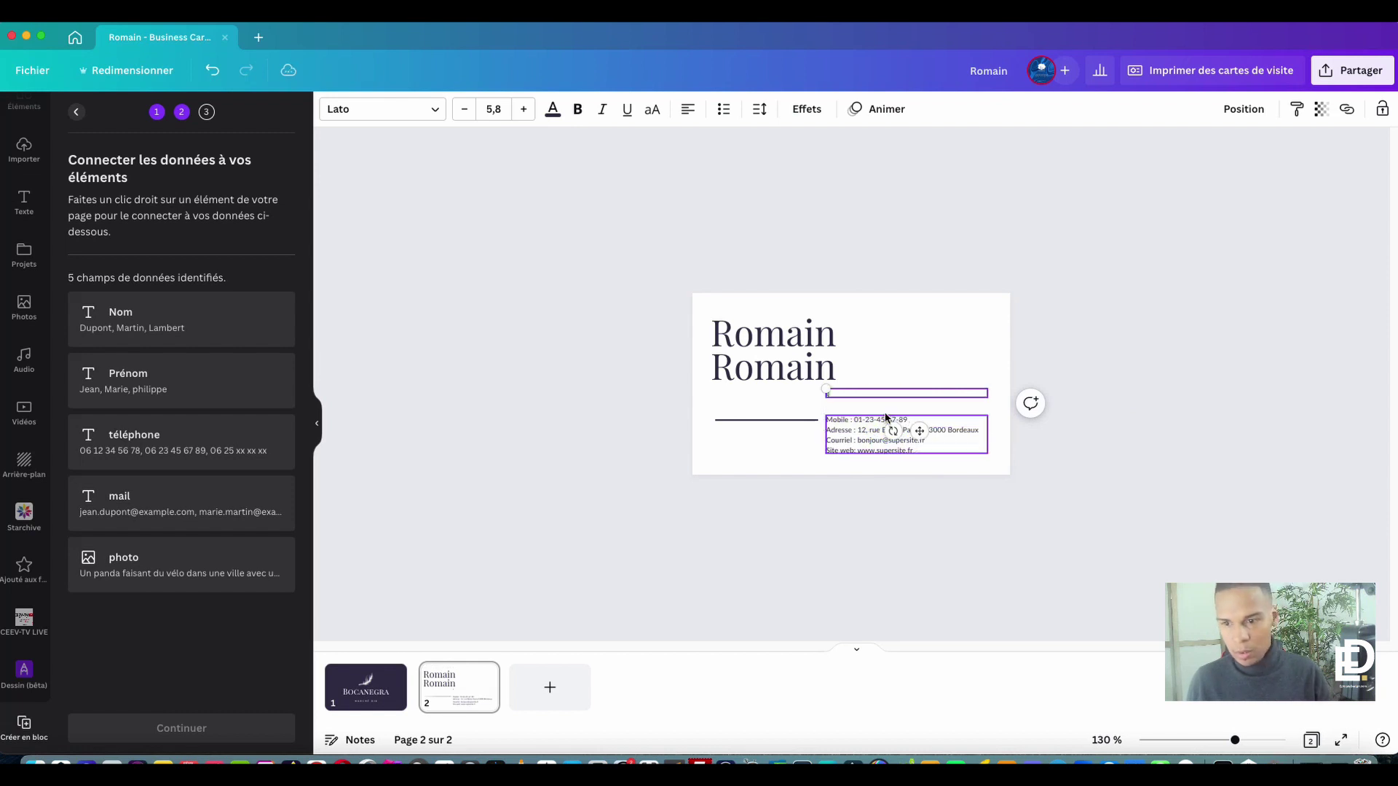
{"action": "left_click", "coordinate": [880, 394]}
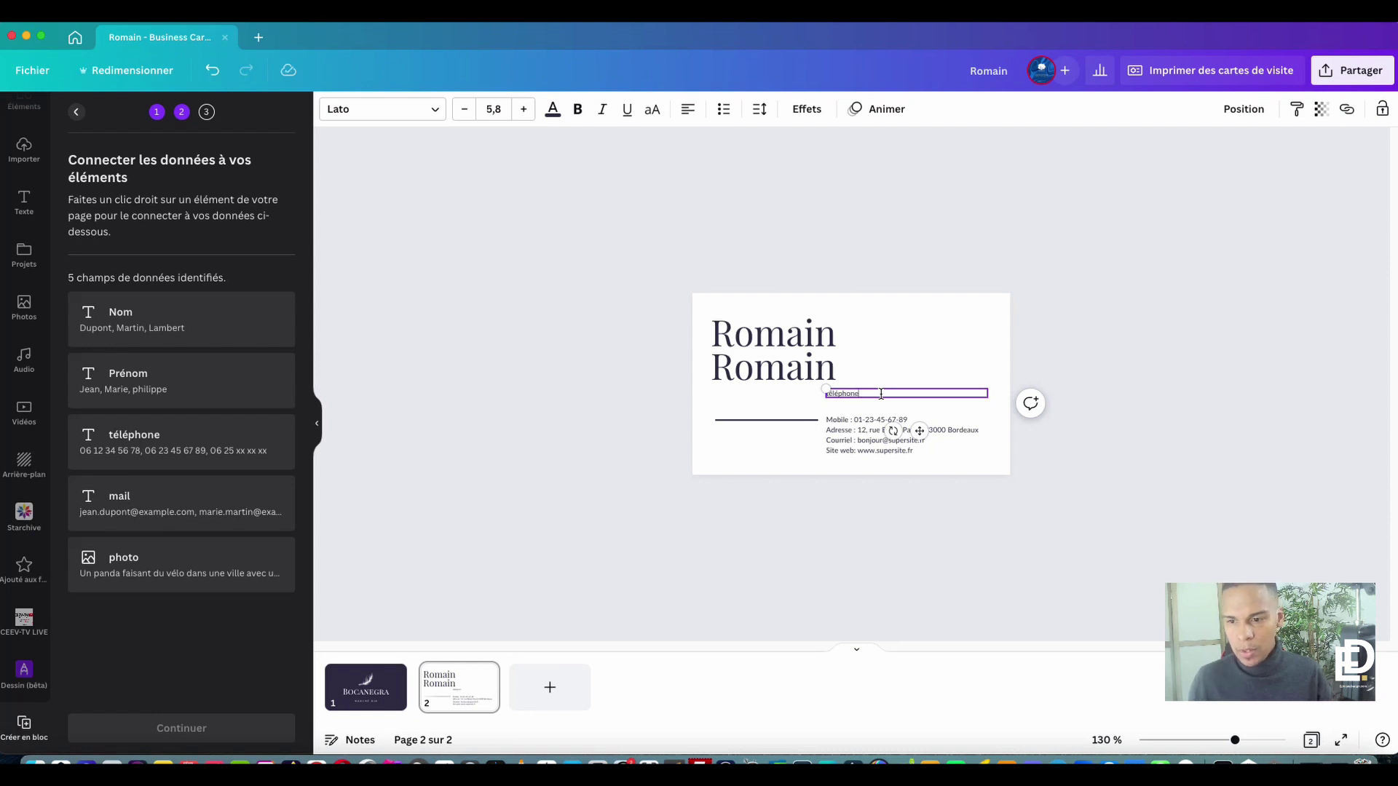
{"action": "left_click_drag", "start_coordinate": [920, 431], "coordinate": [920, 438]}
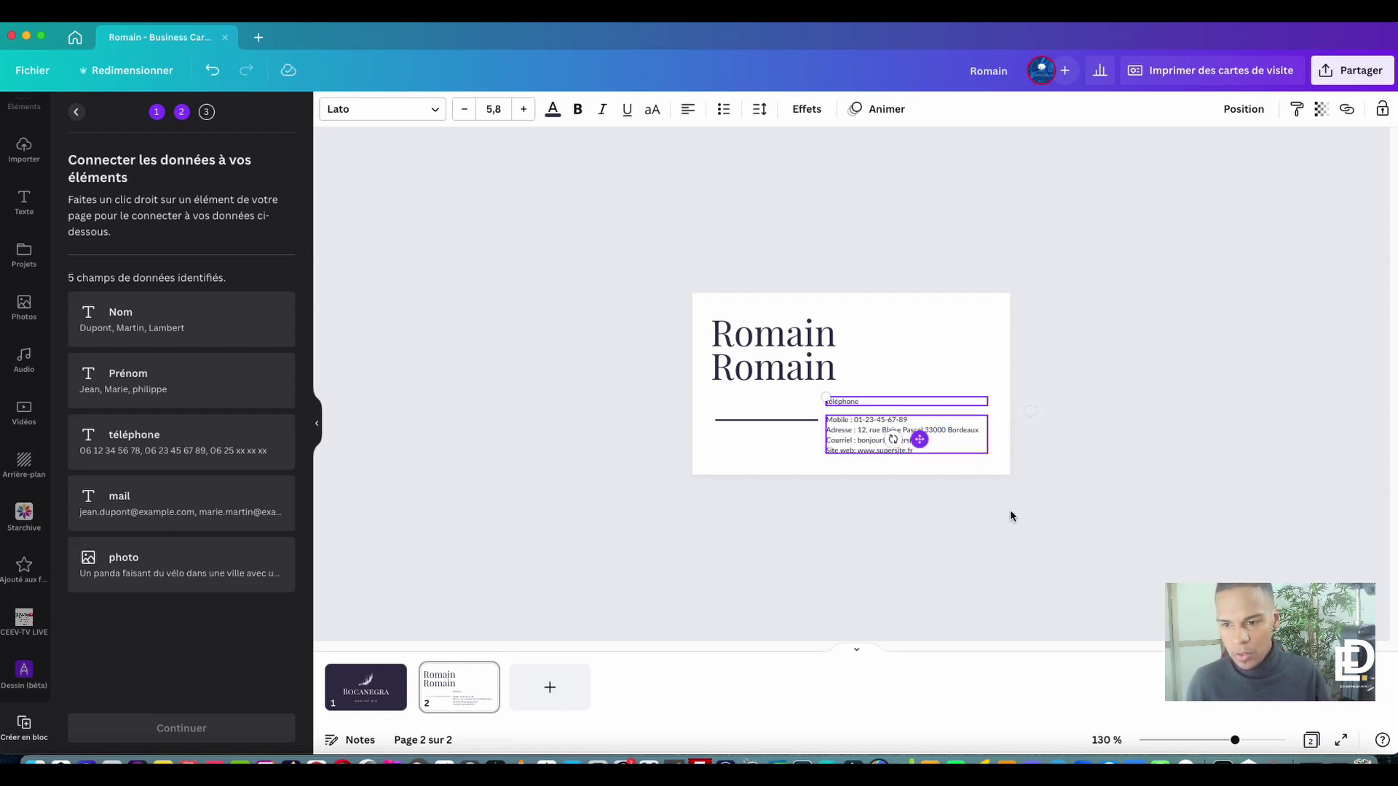
{"action": "left_click", "coordinate": [1009, 524]}
- Duplicate the contact details block again and replace one copy's text with "mail", directly under the "téléphone" line
{"action": "left_click", "coordinate": [880, 436]}
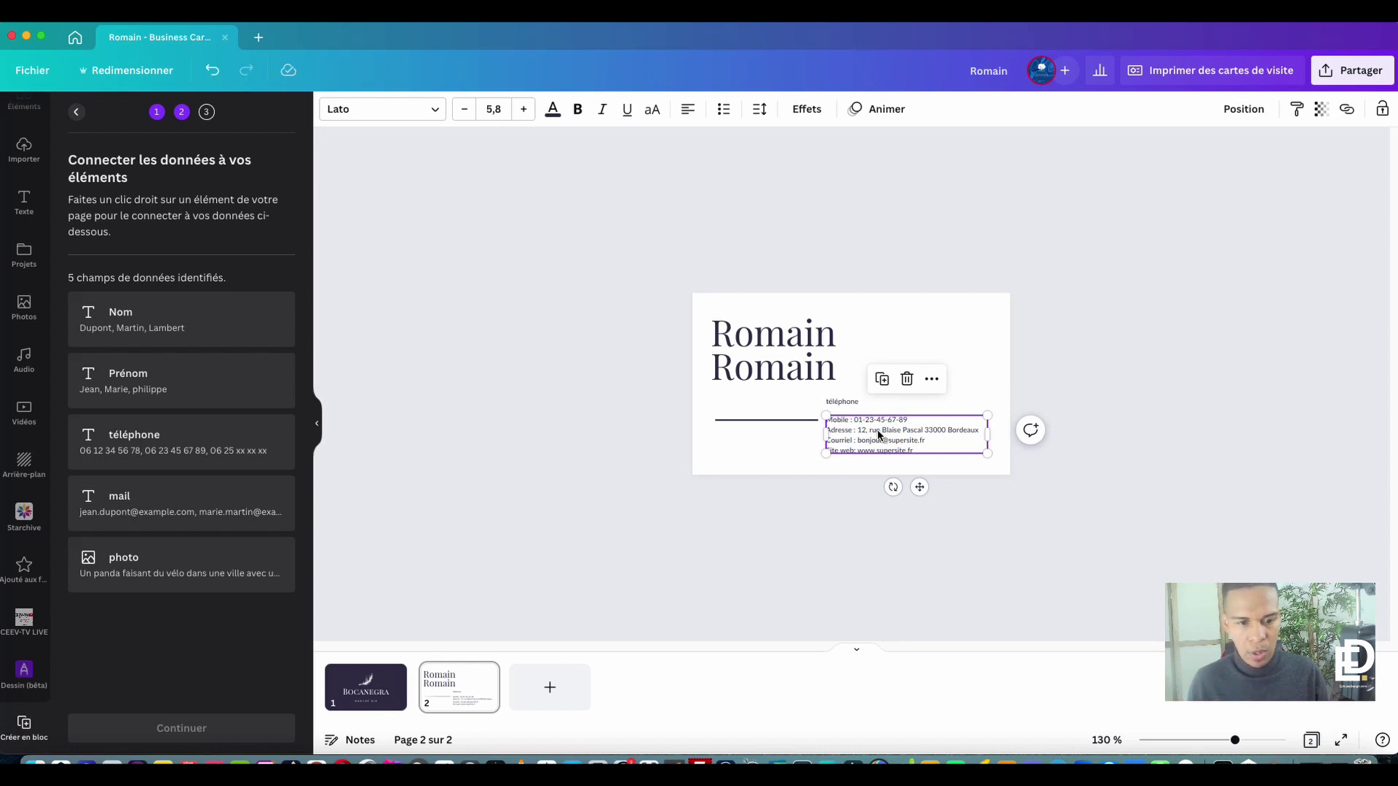
{"action": "left_click", "coordinate": [906, 413]}
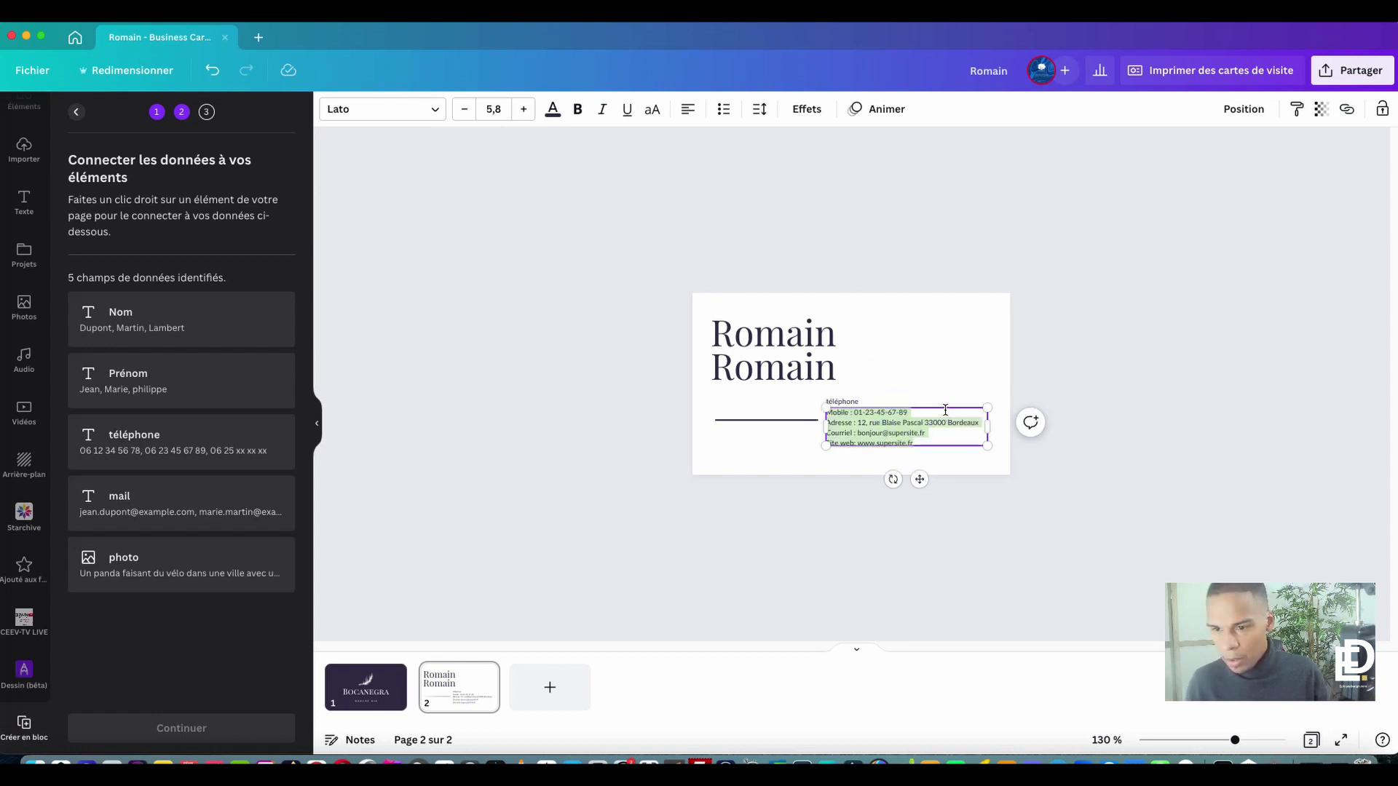
{"action": "left_click", "coordinate": [945, 409]}
{"action": "left_click_drag", "start_coordinate": [920, 479], "coordinate": [920, 528]}
{"action": "left_click", "coordinate": [903, 435]}
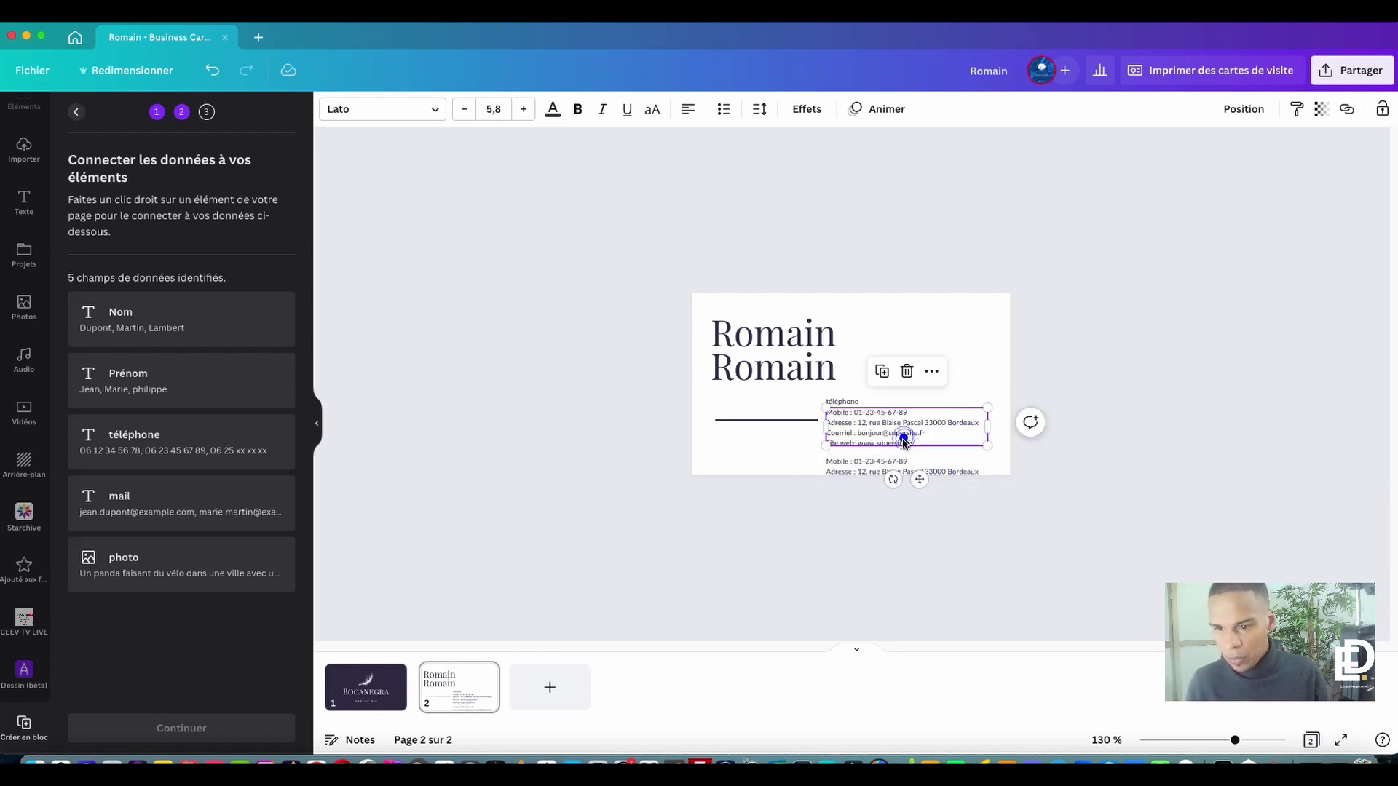
{"action": "left_click", "coordinate": [929, 413]}
{"action": "left_click_drag", "start_coordinate": [929, 412], "coordinate": [825, 409]}
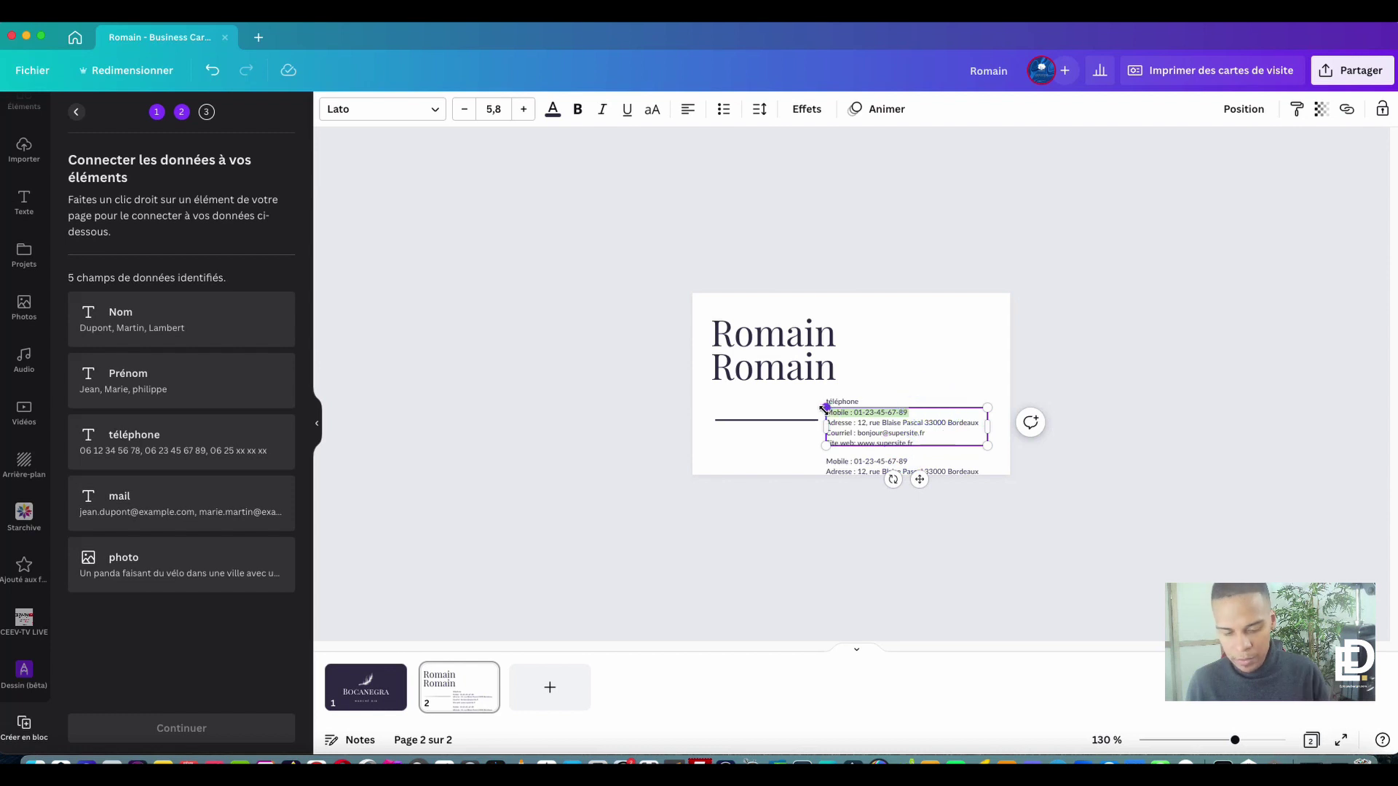
{"action": "key", "text": "BackSpace"}
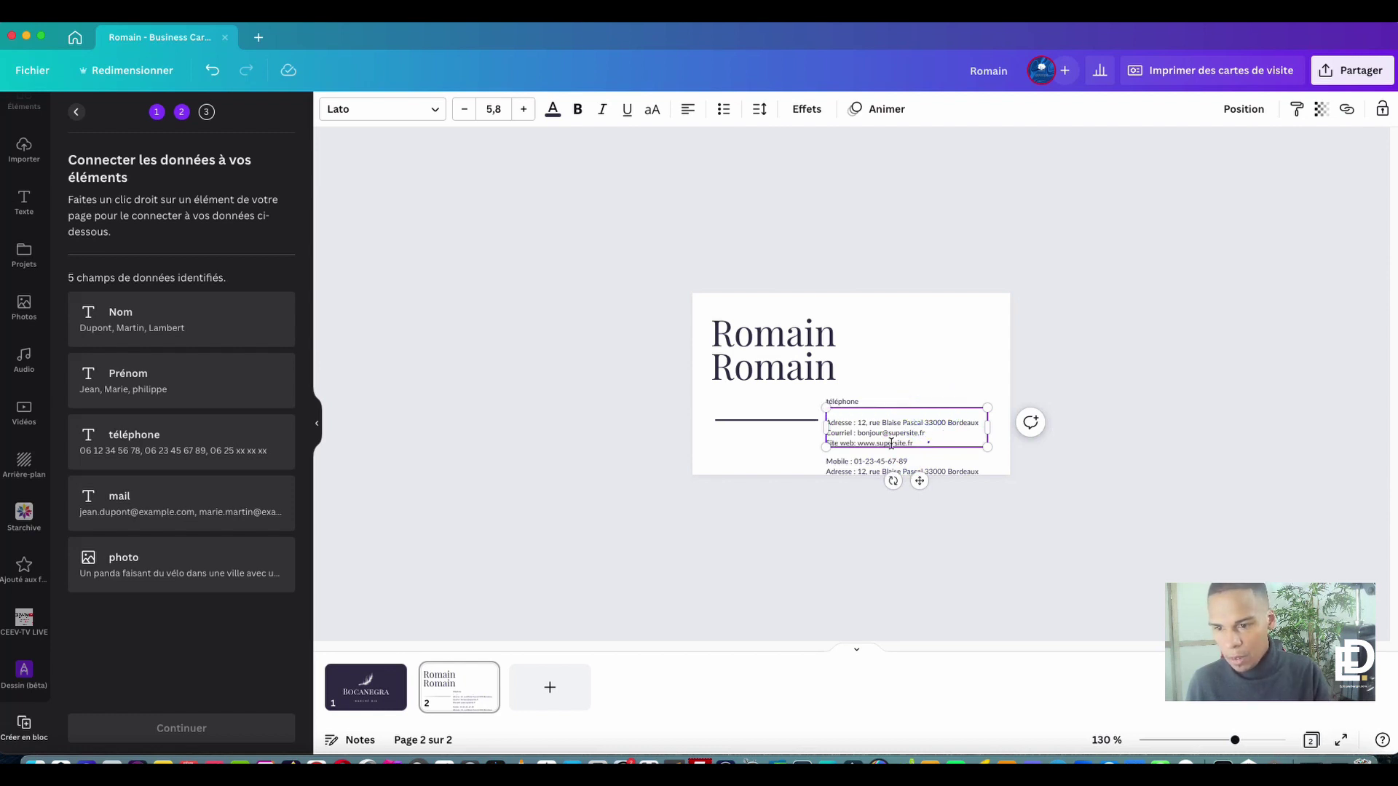
{"action": "left_click_drag", "start_coordinate": [927, 442], "coordinate": [828, 424]}
{"action": "key", "text": "BackSpace"}
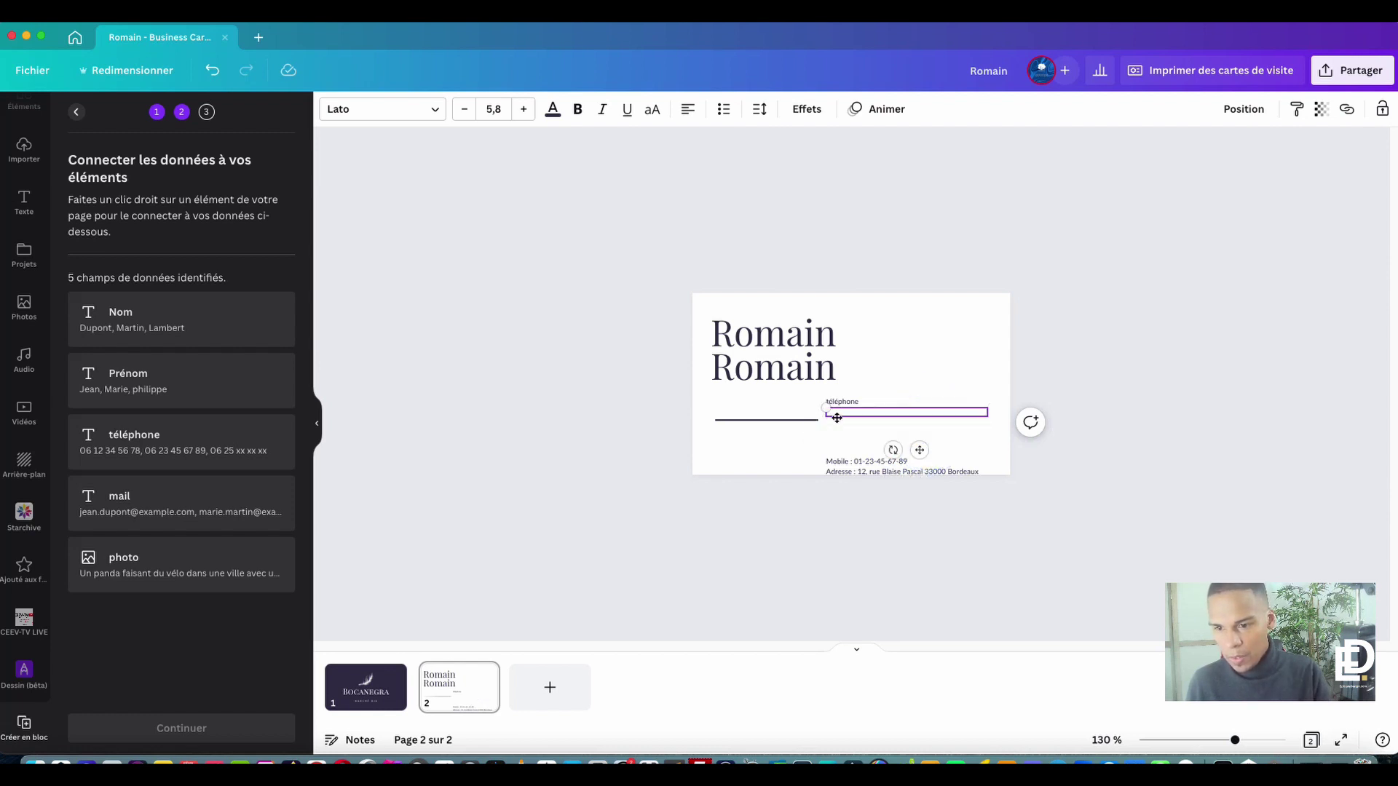
{"action": "left_click", "coordinate": [844, 410]}
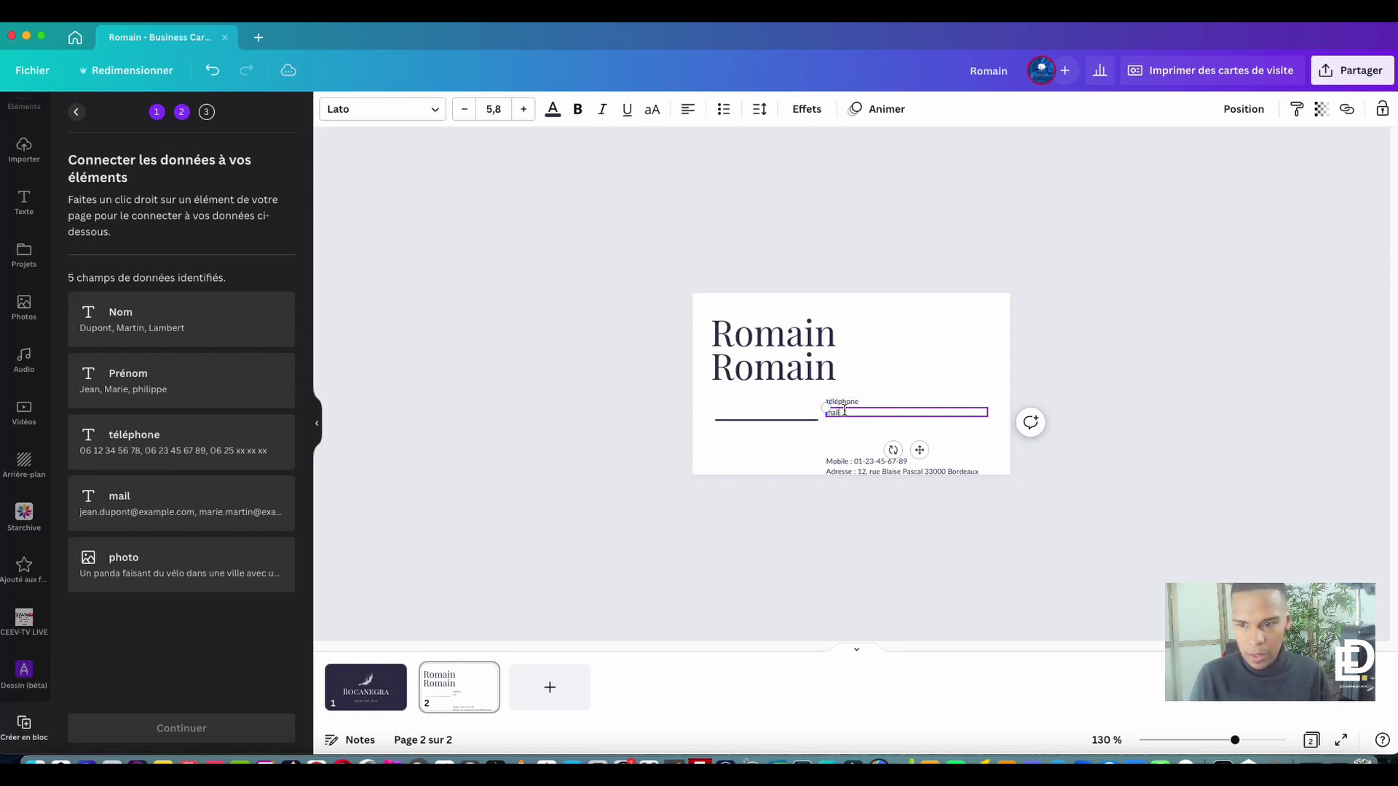
- Move the remaining contact block up under "mail" and delete its Mobile and Courriel lines, keeping the address and website
{"action": "left_click_drag", "start_coordinate": [855, 457], "coordinate": [863, 441]}
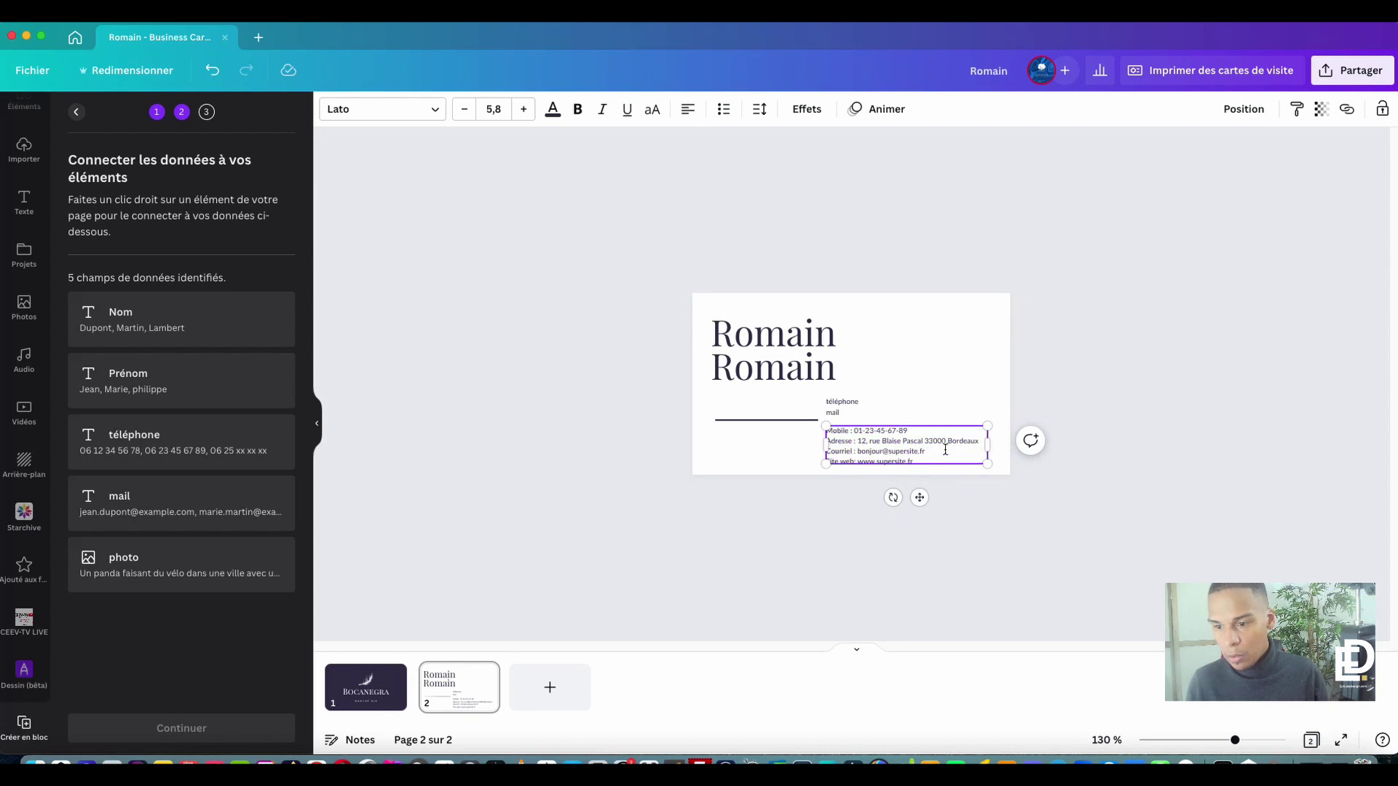
{"action": "left_click_drag", "start_coordinate": [945, 448], "coordinate": [832, 451]}
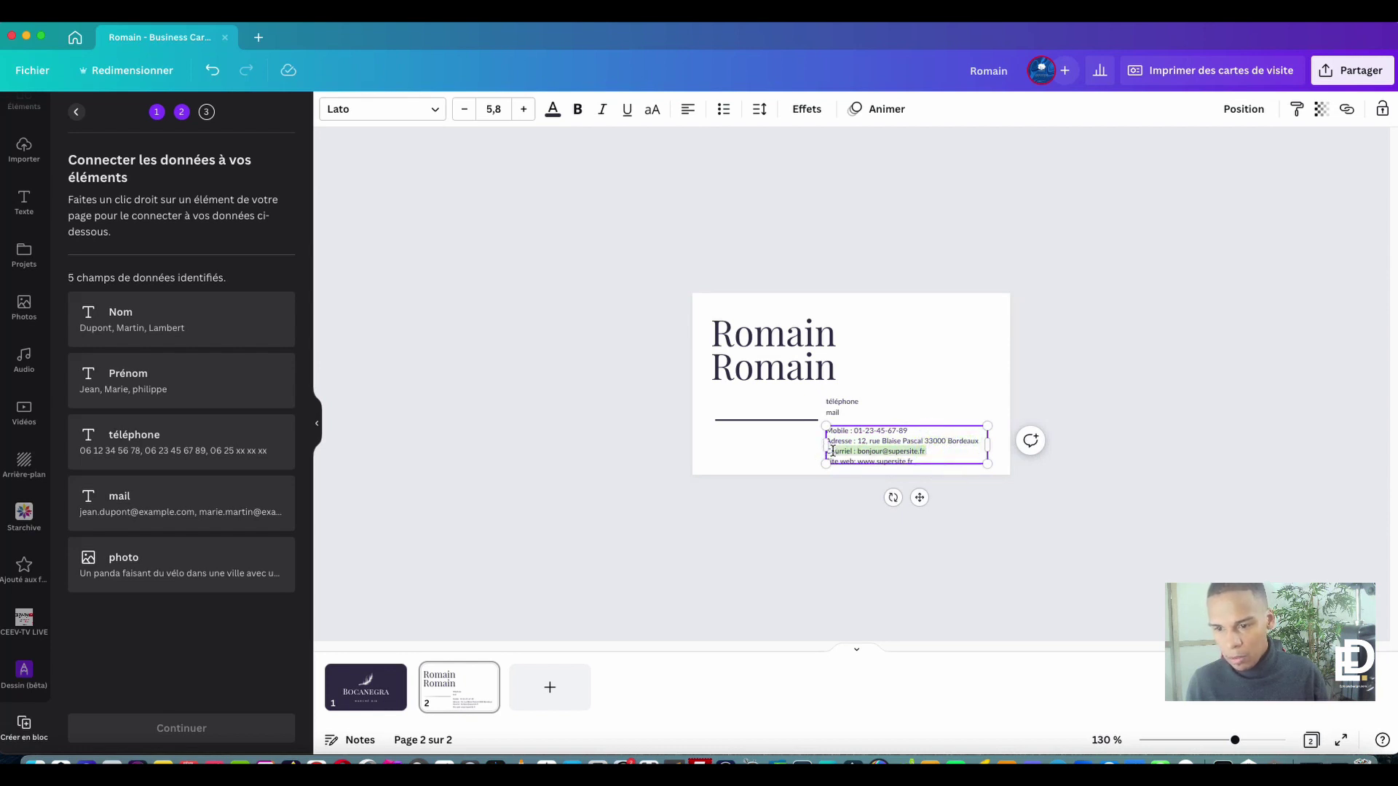
{"action": "key", "text": "BackSpace"}
{"action": "key", "text": "BackSpace"}
{"action": "left_click", "coordinate": [935, 430]}
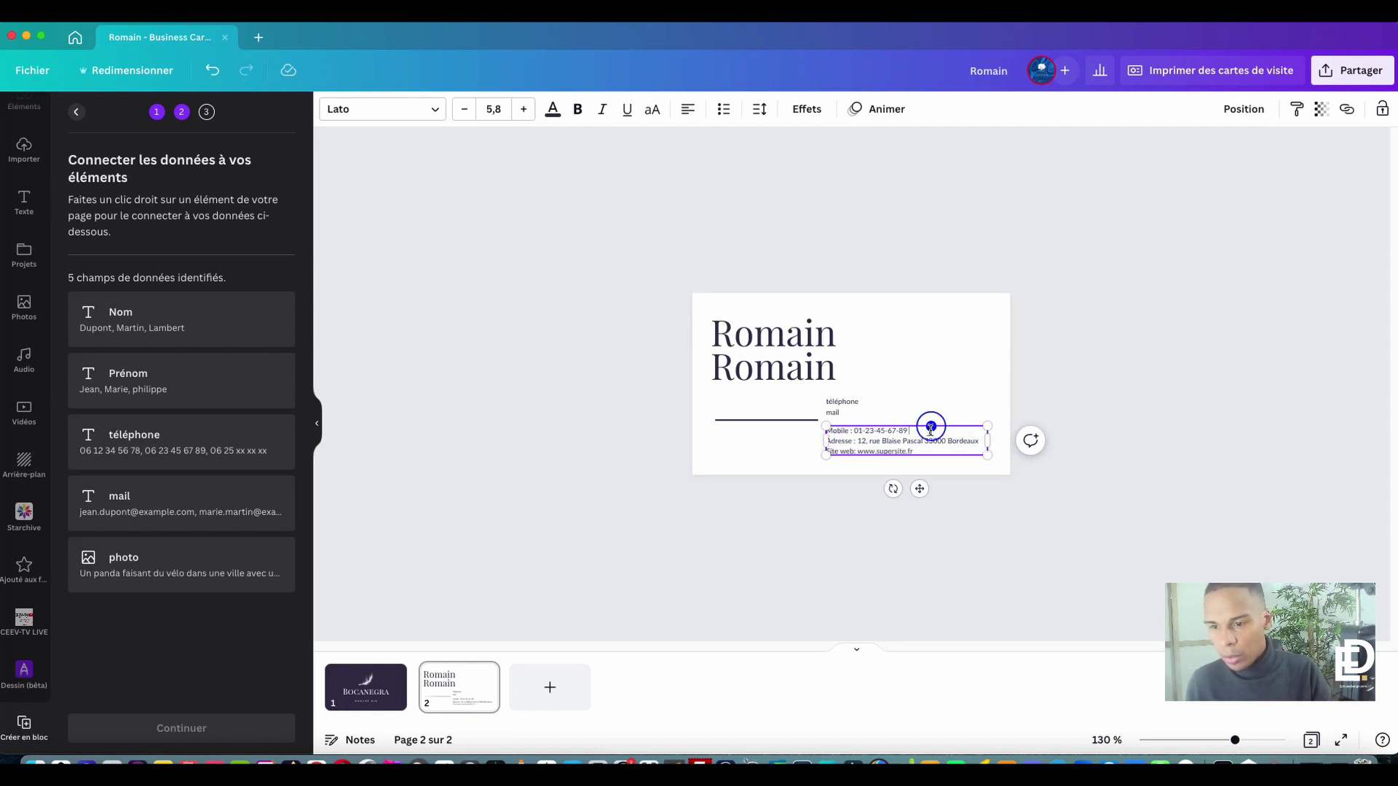
{"action": "key", "text": "BackSpace"}
{"action": "key", "text": "BackSpace"}
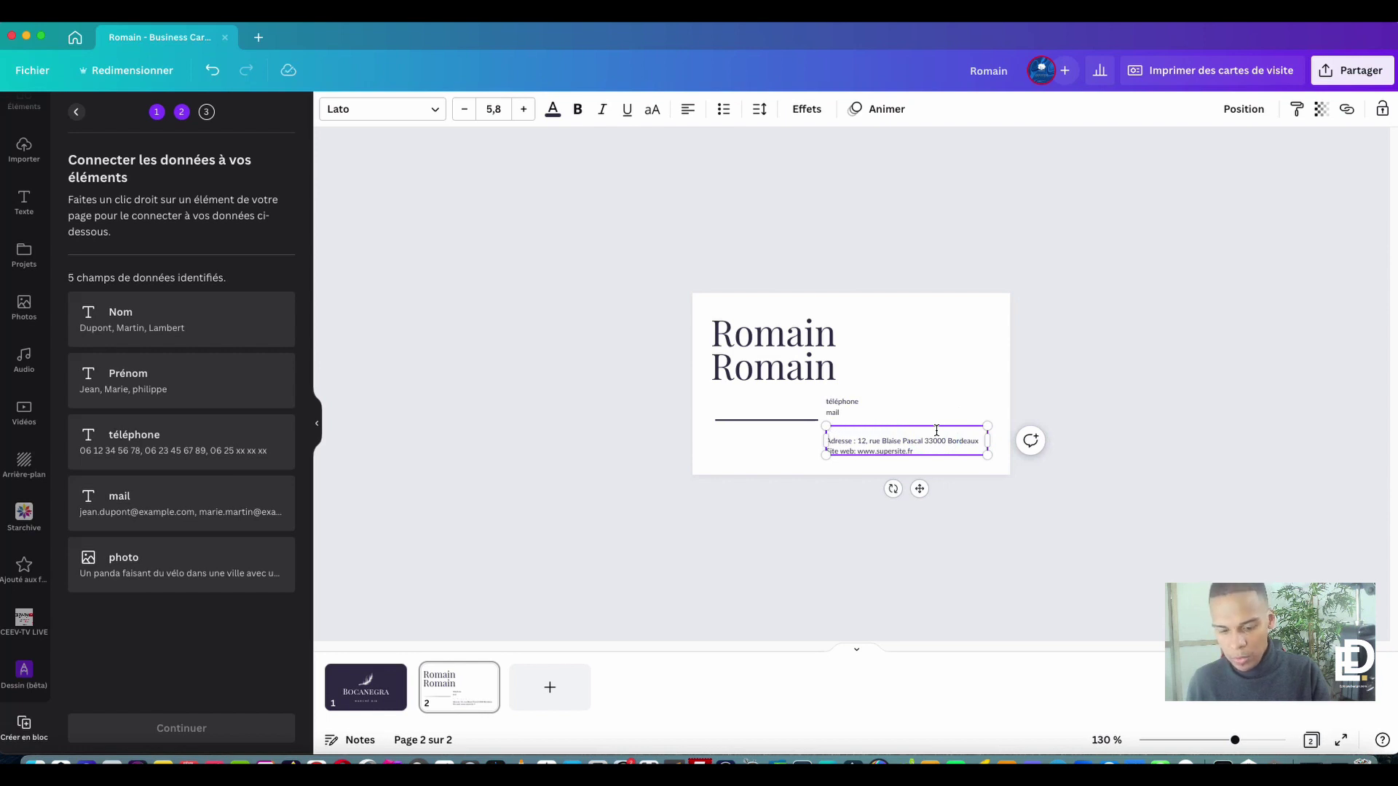
{"action": "left_click", "coordinate": [1039, 501]}
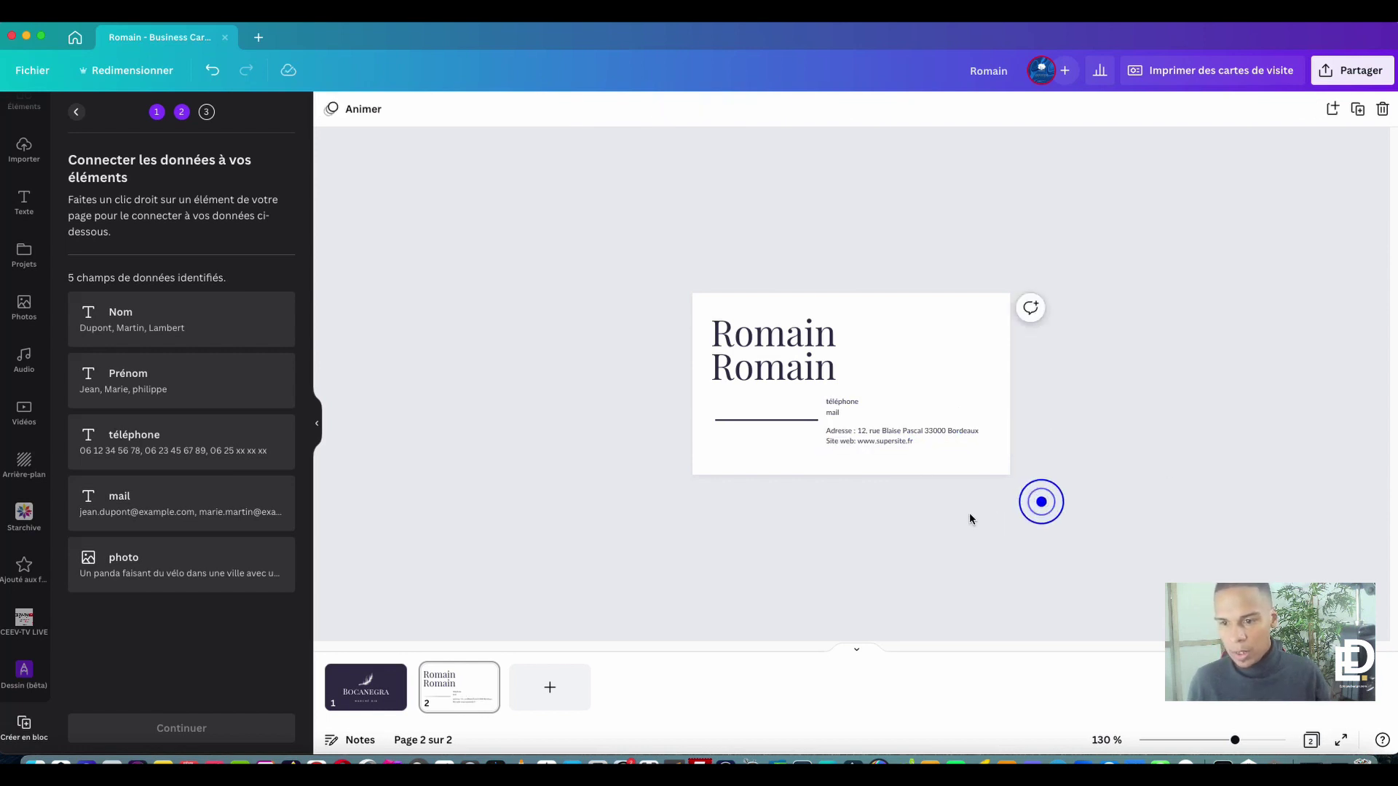
- Move the address block and the "mail" and "téléphone" lines slightly lower on the card, keeping them stacked
{"action": "left_click_drag", "start_coordinate": [857, 442], "coordinate": [858, 453]}
{"action": "left_click", "coordinate": [844, 409]}
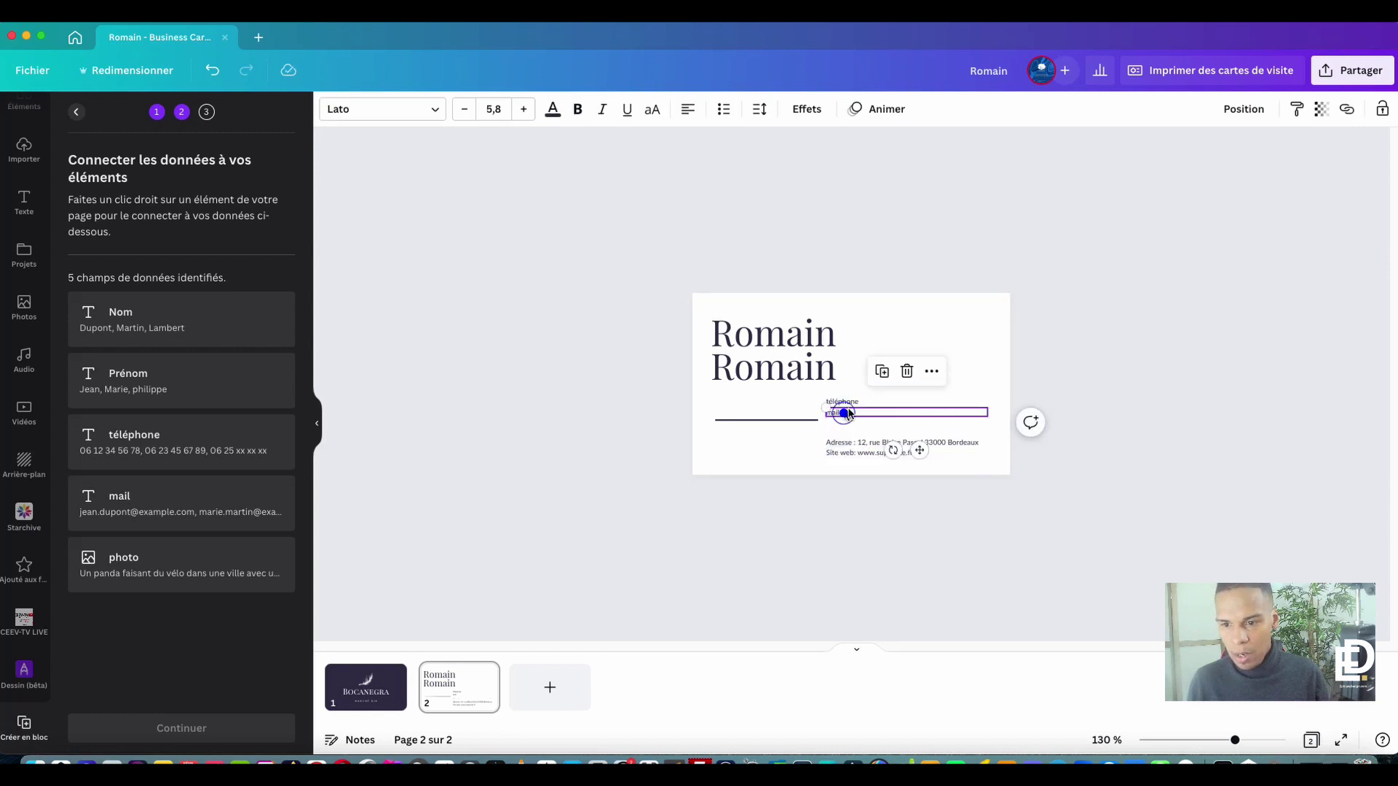
{"action": "left_click_drag", "start_coordinate": [889, 402], "coordinate": [869, 429]}
- Add a circular photo frame to the upper-right area of the card, beside the two name lines
{"action": "left_click", "coordinate": [24, 102]}
{"action": "left_click_drag", "start_coordinate": [97, 608], "coordinate": [960, 355]}
{"action": "left_click", "coordinate": [952, 576]}
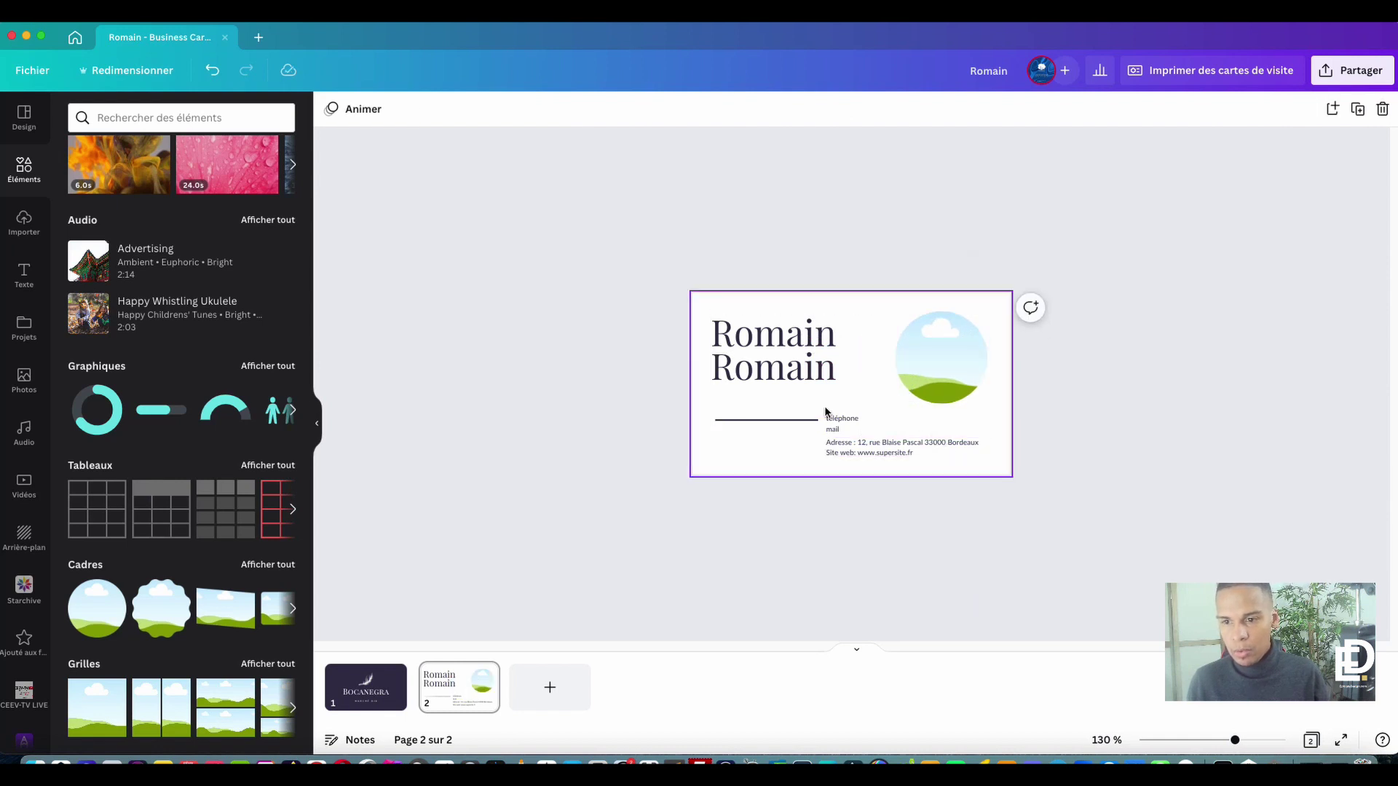
- Connect the upper name text to the Prénom data field and widen its text box to fit the placeholder on one line
{"action": "left_click", "coordinate": [765, 333]}
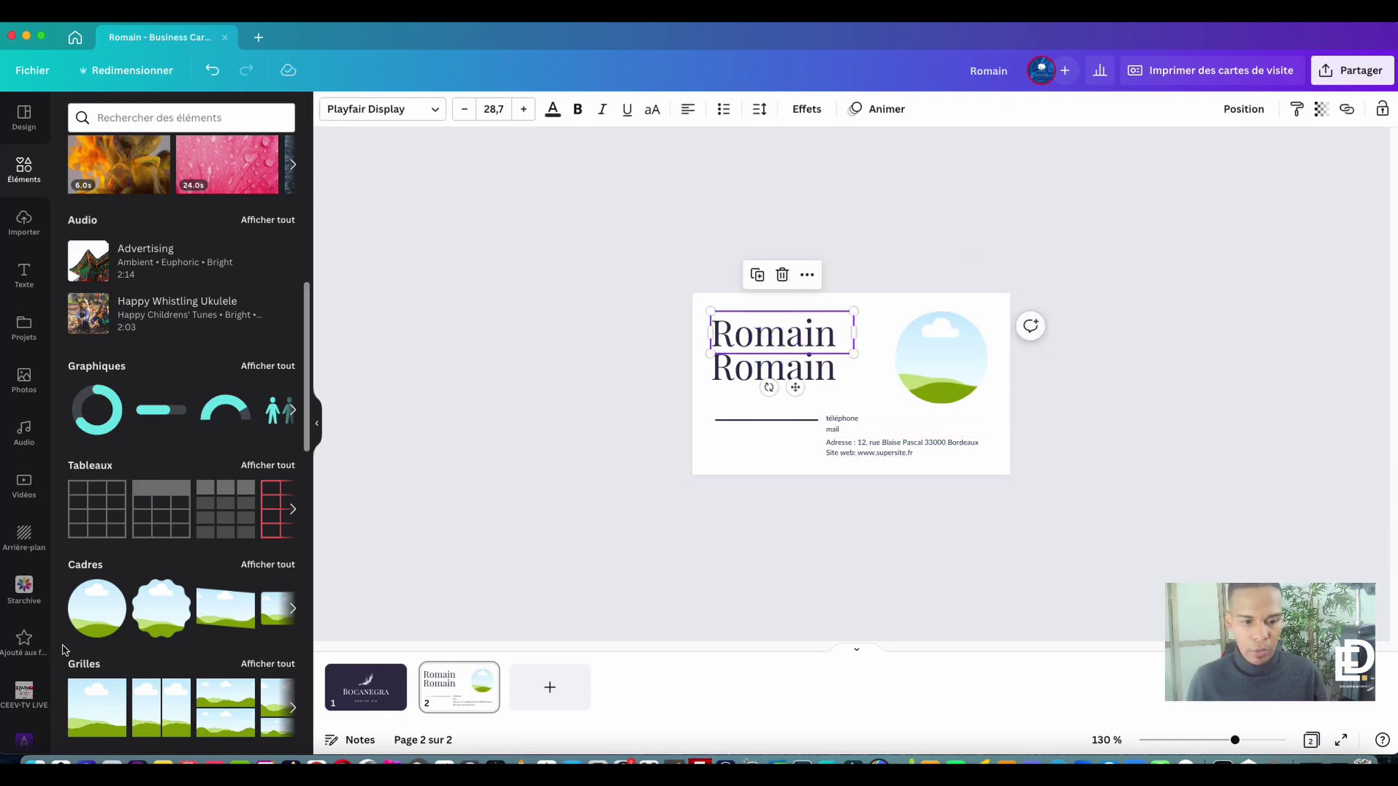
{"action": "scroll", "coordinate": [59, 652], "scroll_direction": "down", "scroll_amount": 5}
{"action": "scroll", "coordinate": [31, 655], "scroll_direction": "down", "scroll_amount": 3}
{"action": "left_click", "coordinate": [24, 681]}
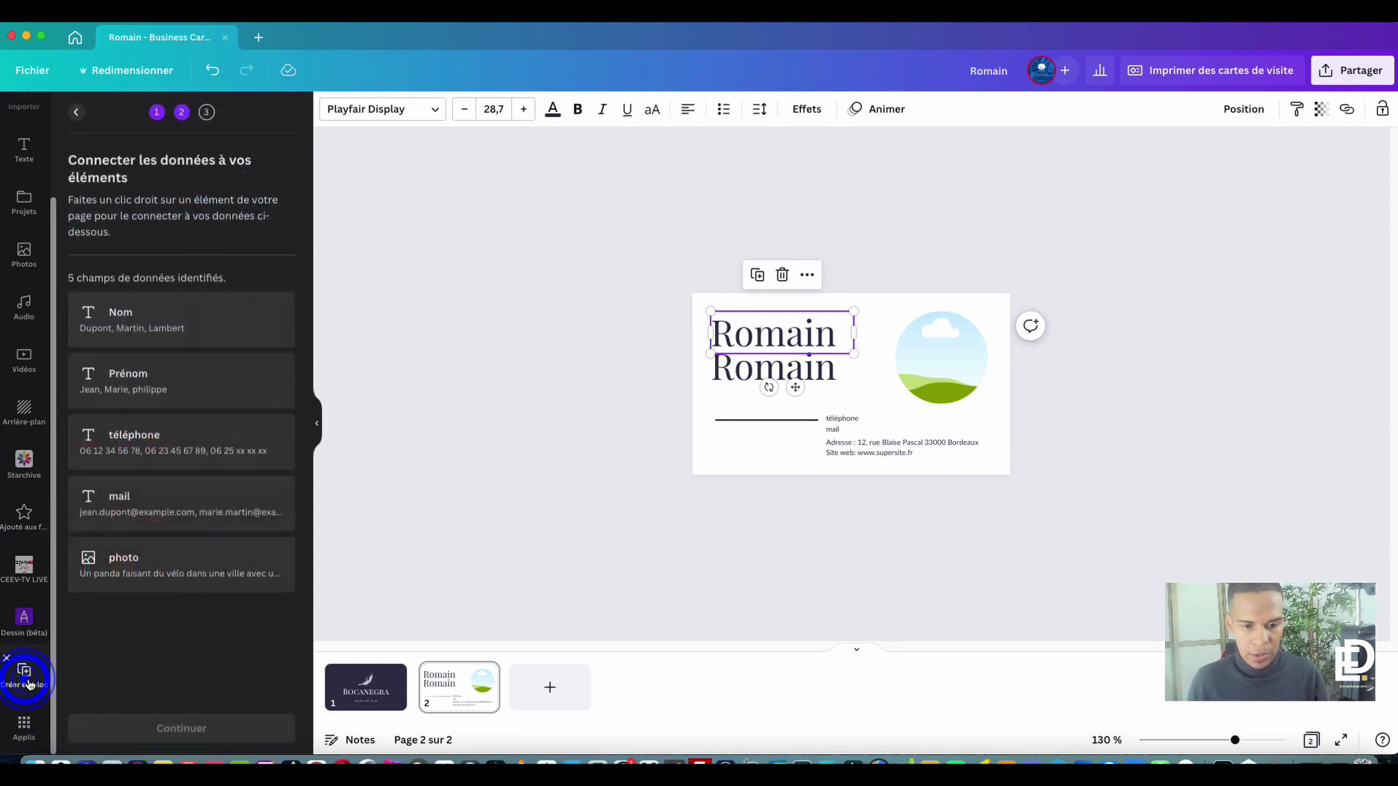
{"action": "right_click", "coordinate": [770, 336]}
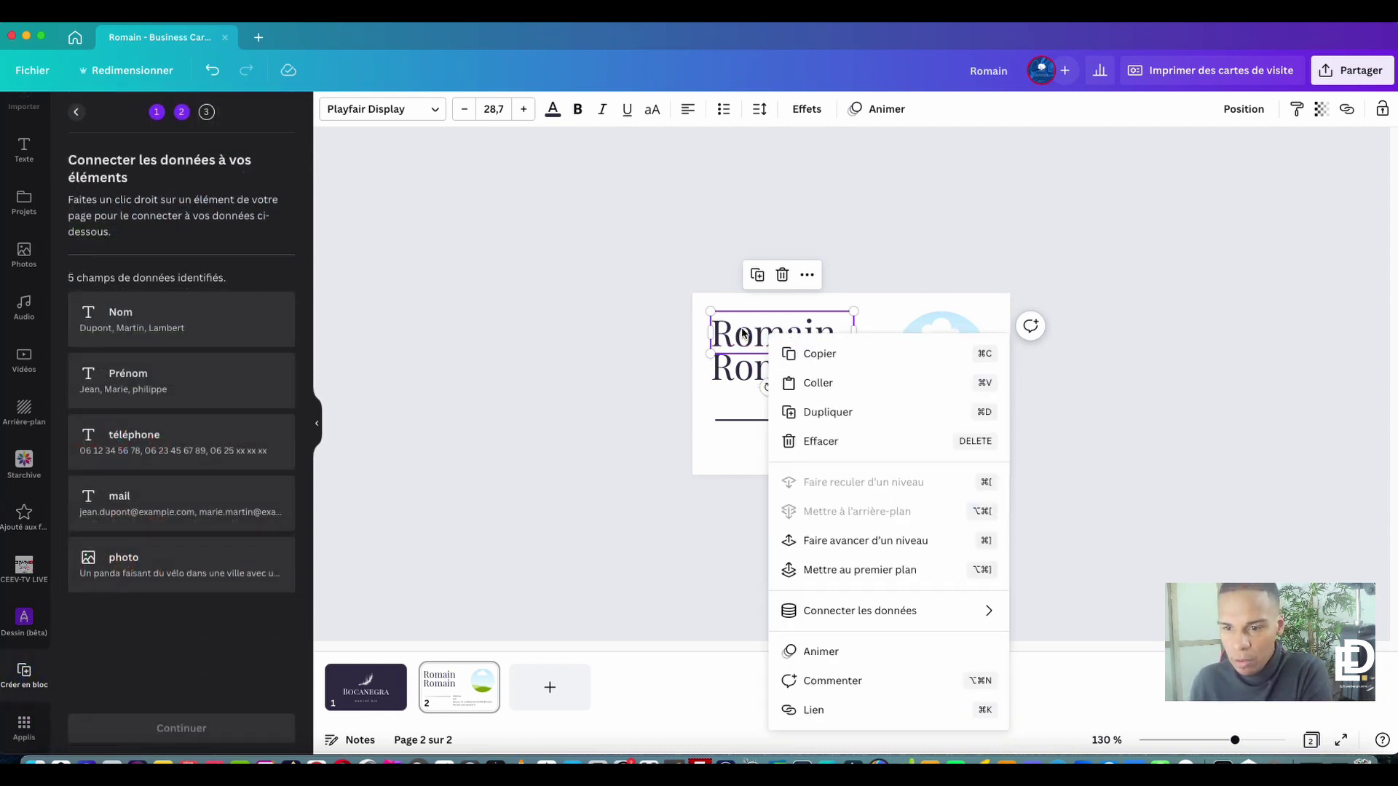
{"action": "mouse_move", "coordinate": [864, 614]}
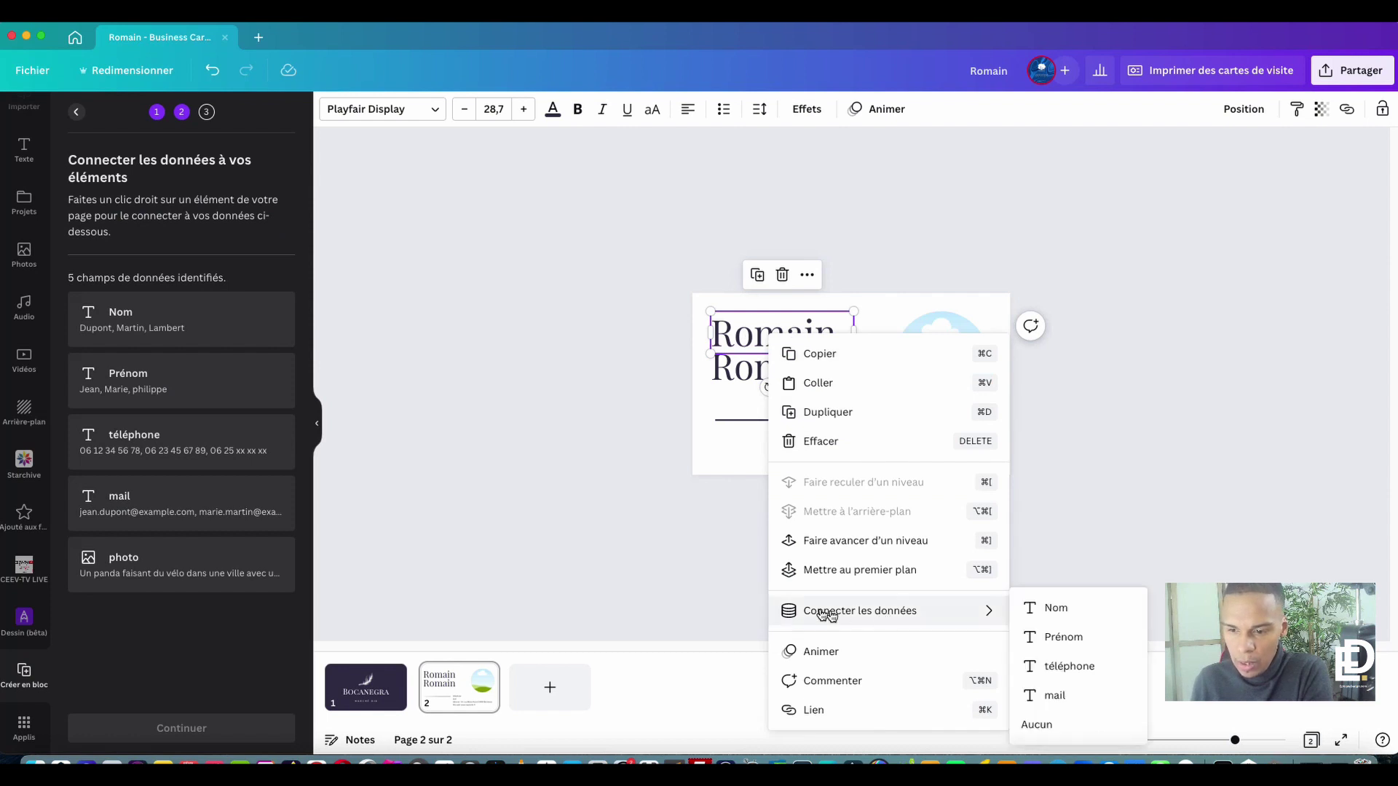
{"action": "left_click", "coordinate": [1070, 645]}
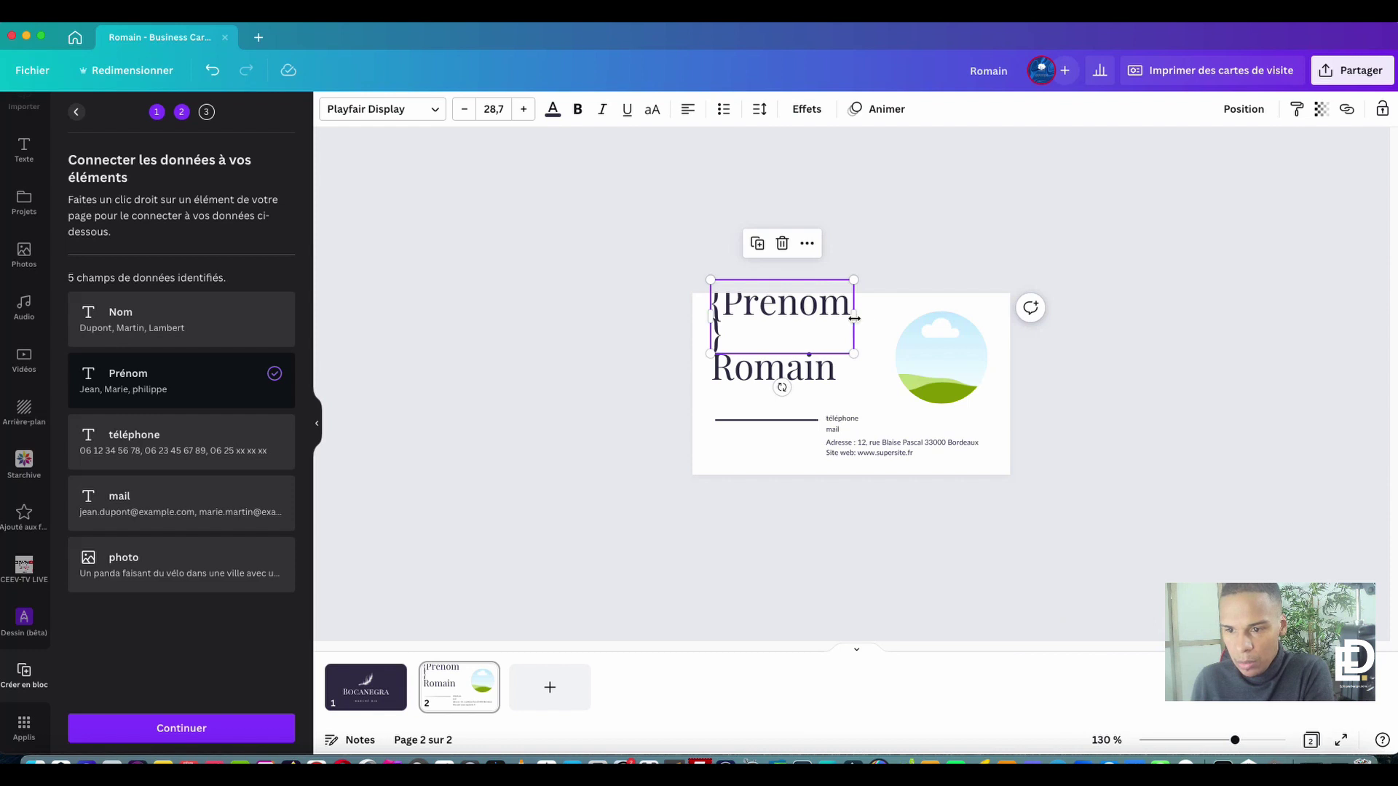
{"action": "left_click_drag", "start_coordinate": [854, 318], "coordinate": [867, 318]}
- Widen the lower name text box slightly and connect it to the Nom data field
{"action": "left_click", "coordinate": [838, 379]}
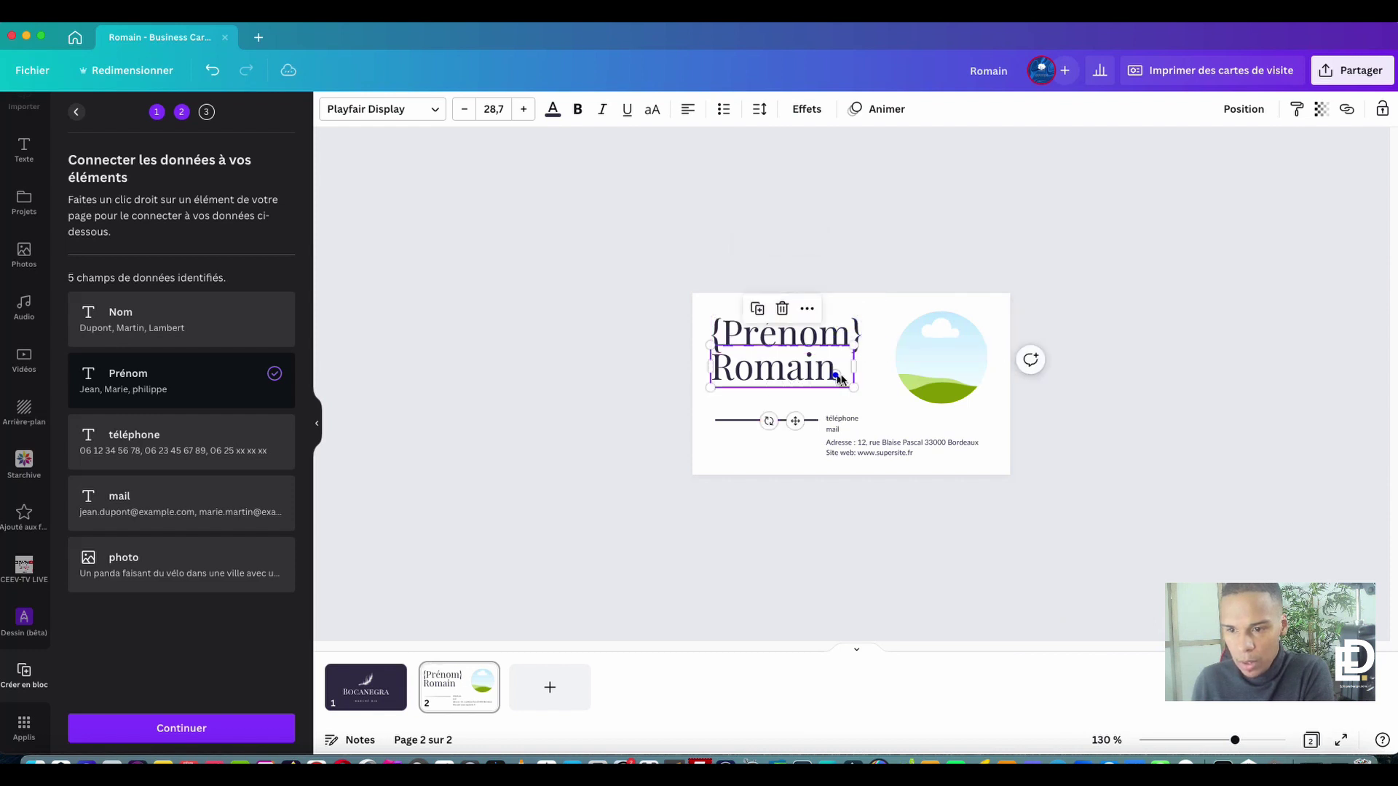
{"action": "left_click_drag", "start_coordinate": [854, 366], "coordinate": [865, 367]}
{"action": "left_click", "coordinate": [827, 376]}
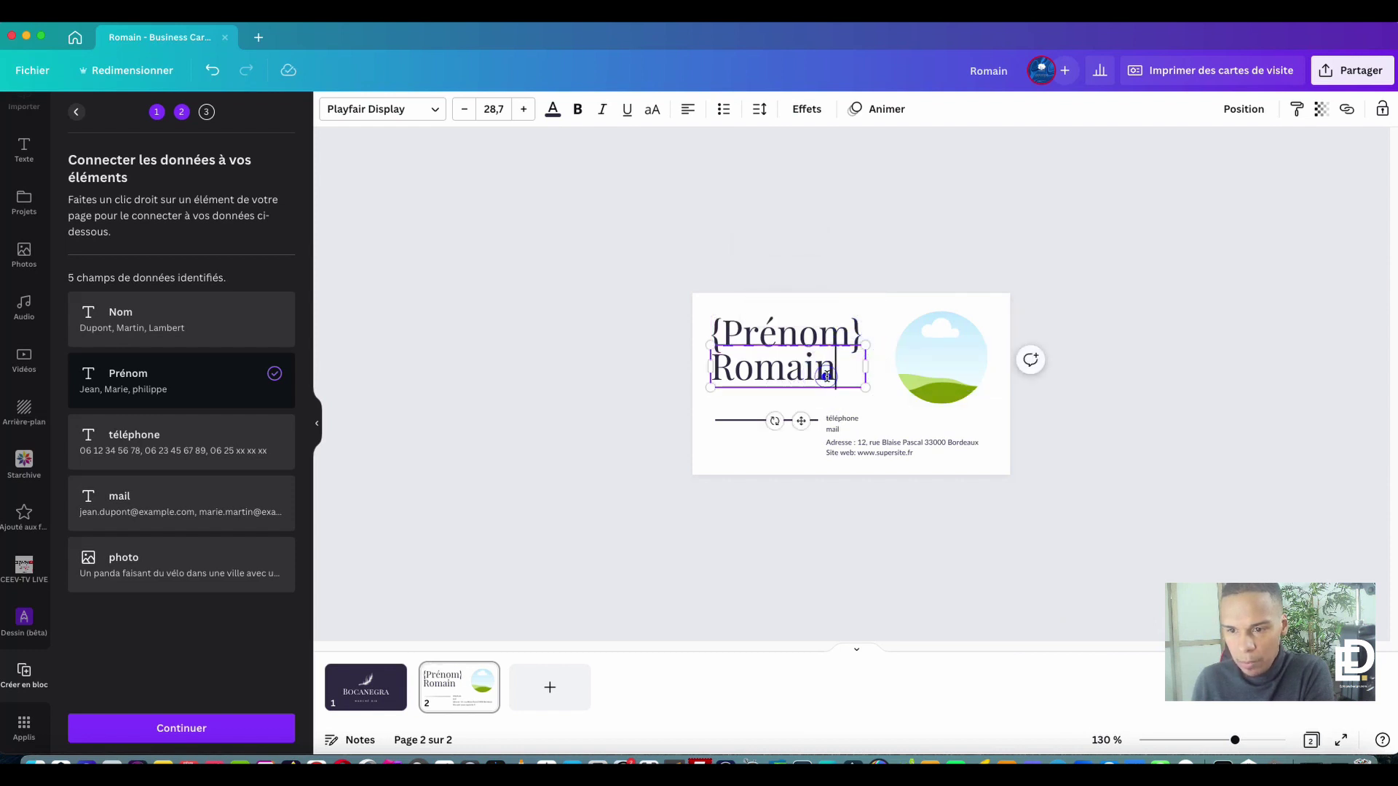
{"action": "right_click", "coordinate": [826, 377]}
{"action": "left_click", "coordinate": [610, 381]}
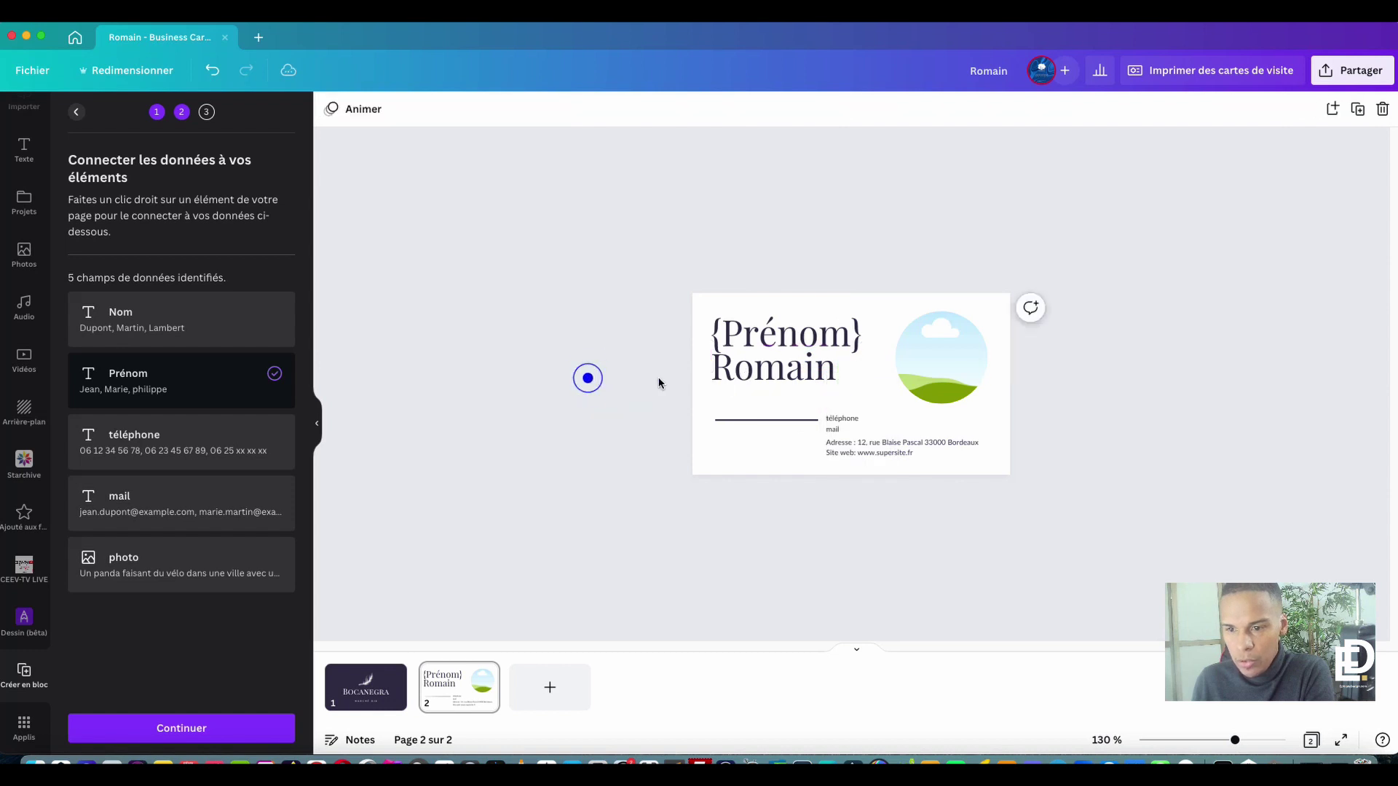
{"action": "left_click", "coordinate": [751, 367]}
{"action": "right_click", "coordinate": [752, 362]}
{"action": "left_click", "coordinate": [918, 633]}
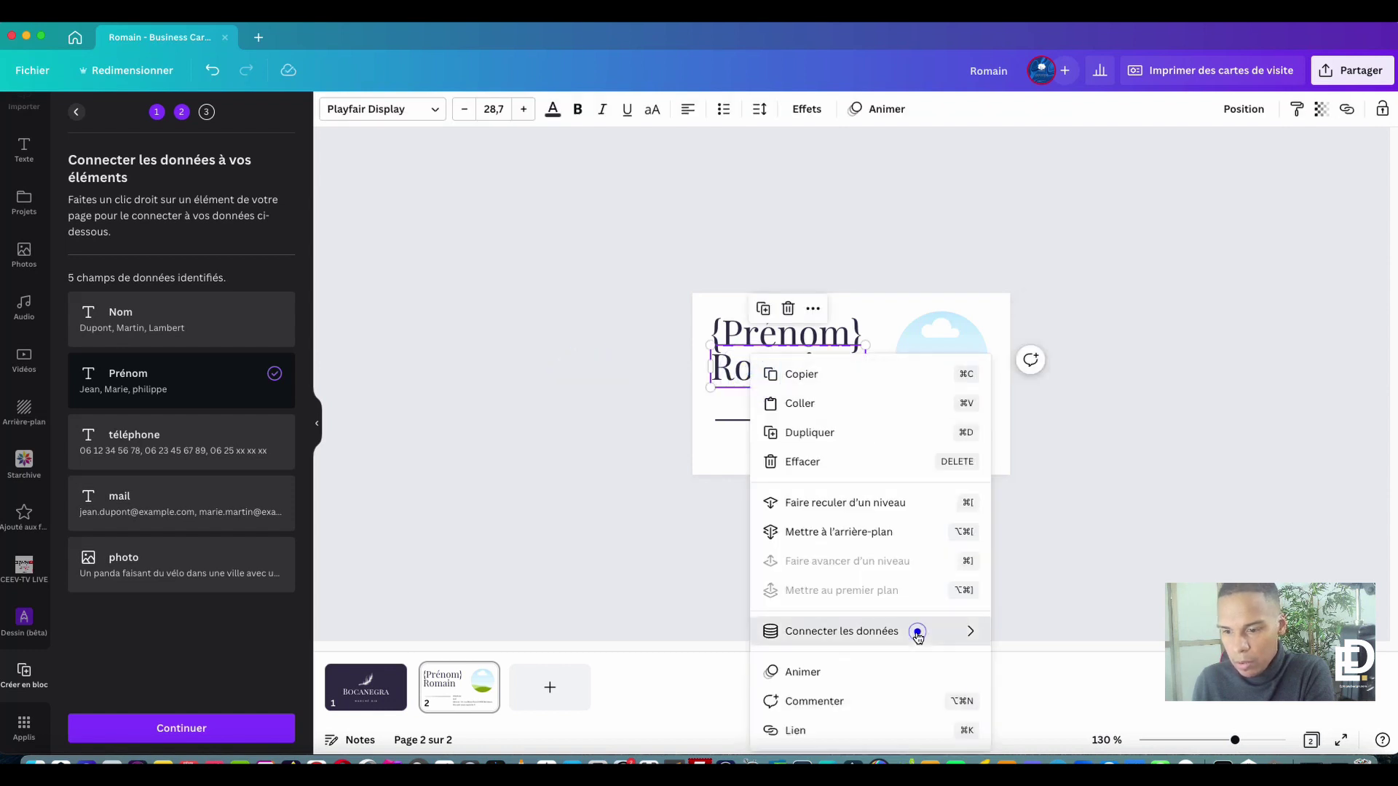
{"action": "left_click", "coordinate": [1055, 606]}
{"action": "left_click", "coordinate": [611, 539]}
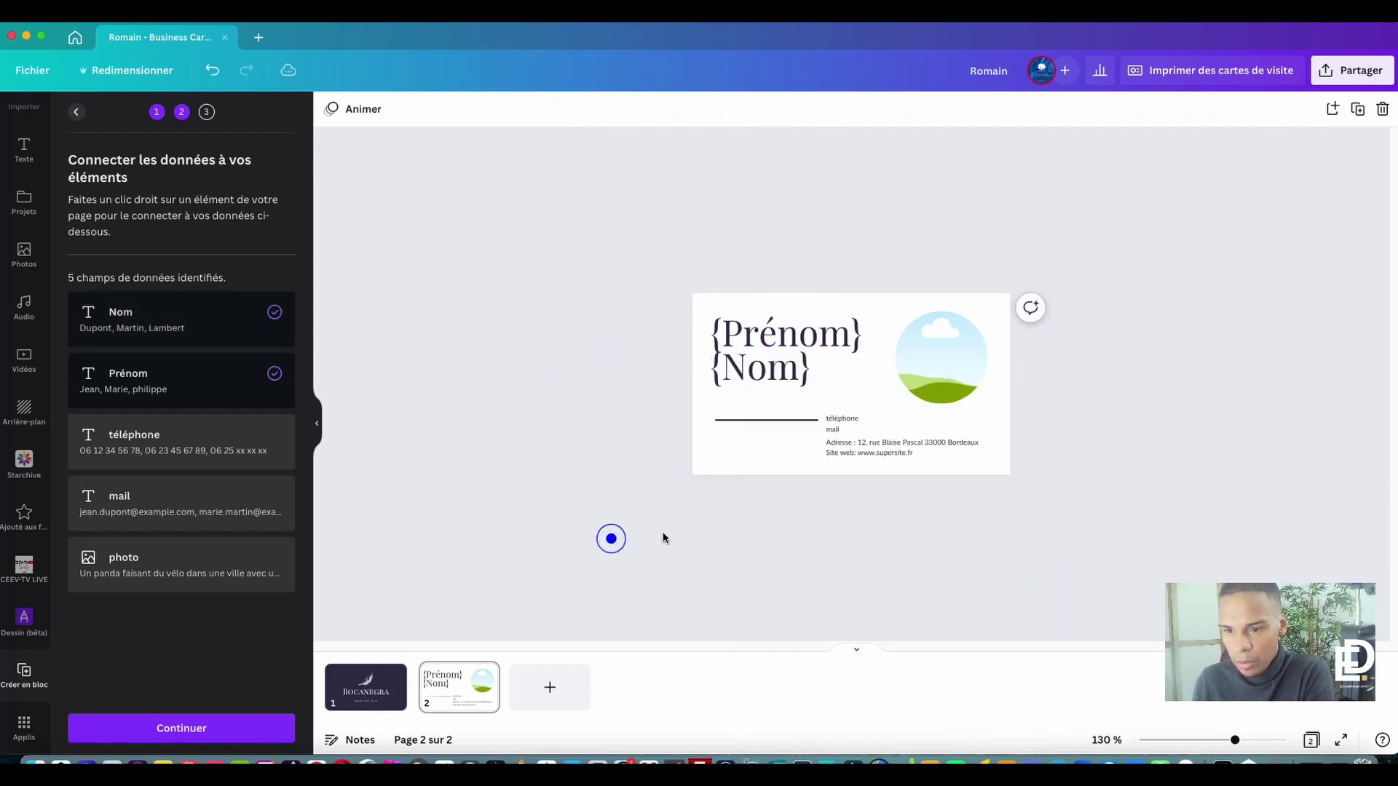
- Connect the "téléphone" text line to the téléphone data field
{"action": "left_click", "coordinate": [836, 417]}
{"action": "right_click", "coordinate": [842, 419]}
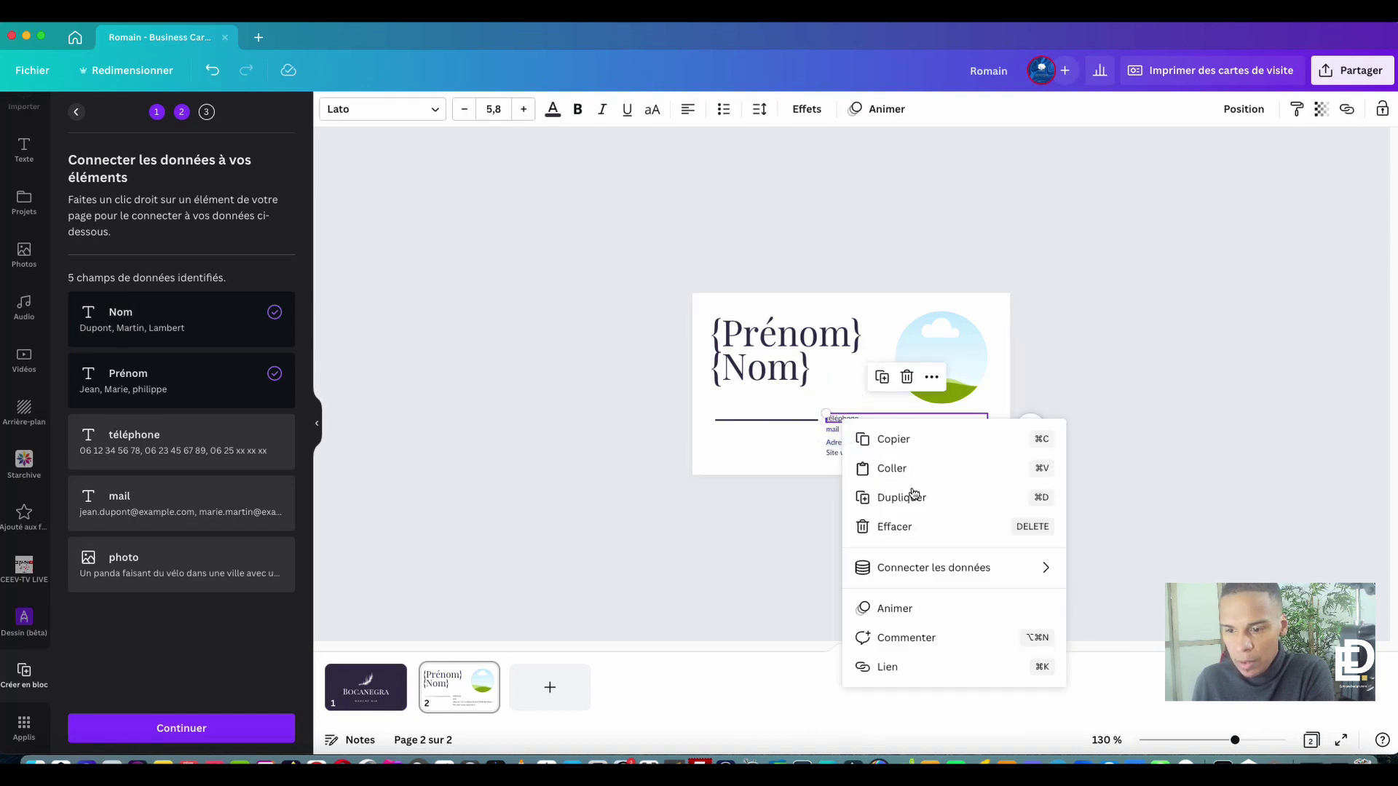
{"action": "left_click", "coordinate": [911, 567]}
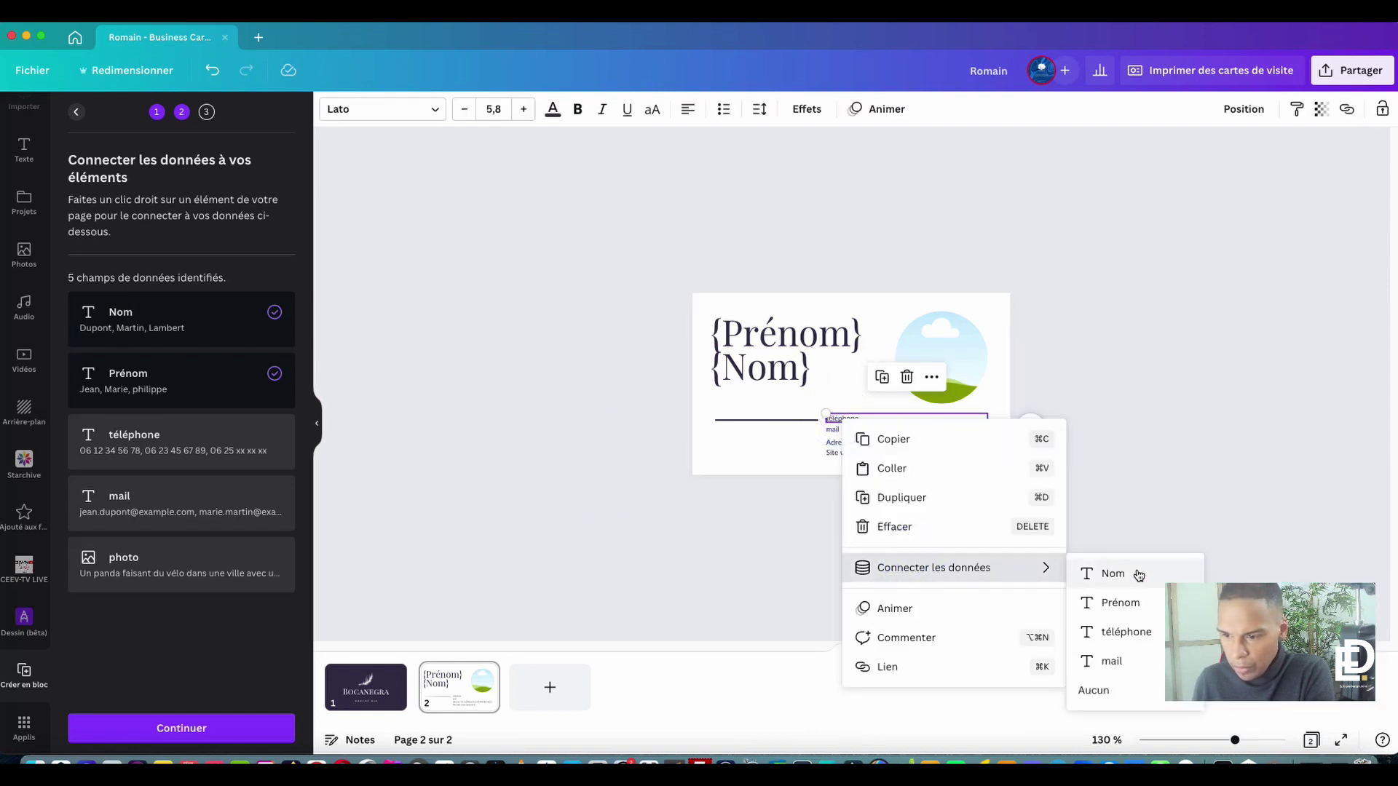
{"action": "left_click", "coordinate": [960, 567]}
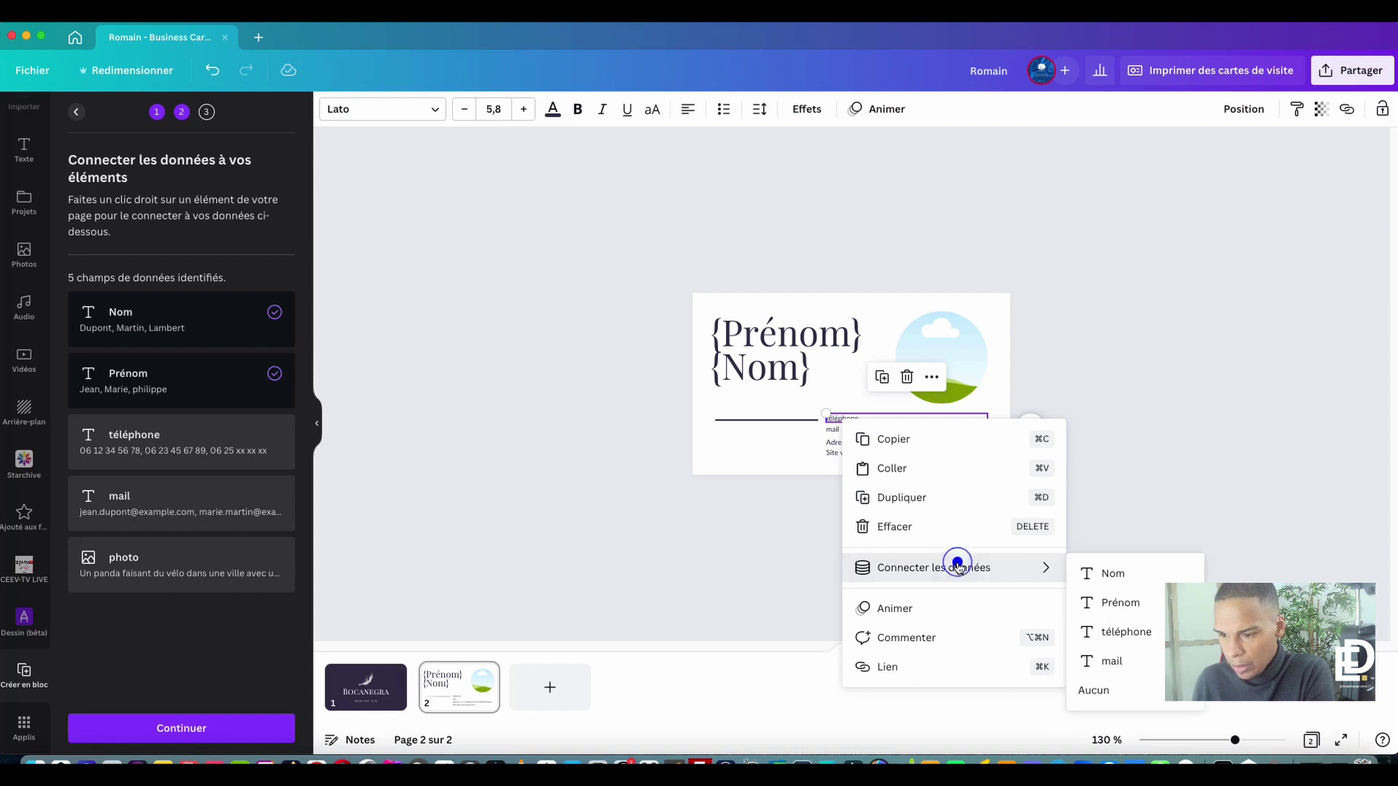
{"action": "left_click", "coordinate": [1110, 633]}
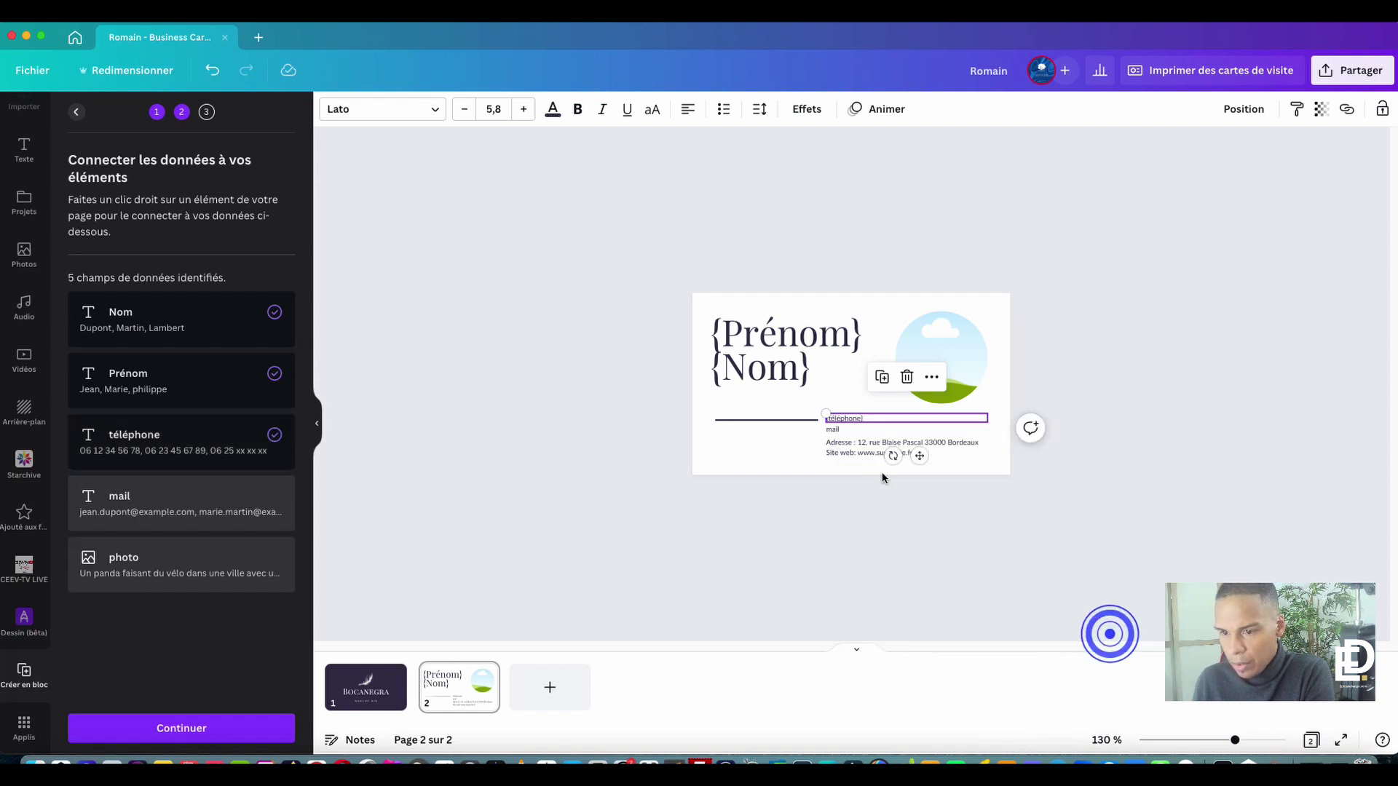
- Connect the "mail" text line to the mail data field
{"action": "left_click", "coordinate": [837, 430]}
{"action": "right_click", "coordinate": [849, 430]}
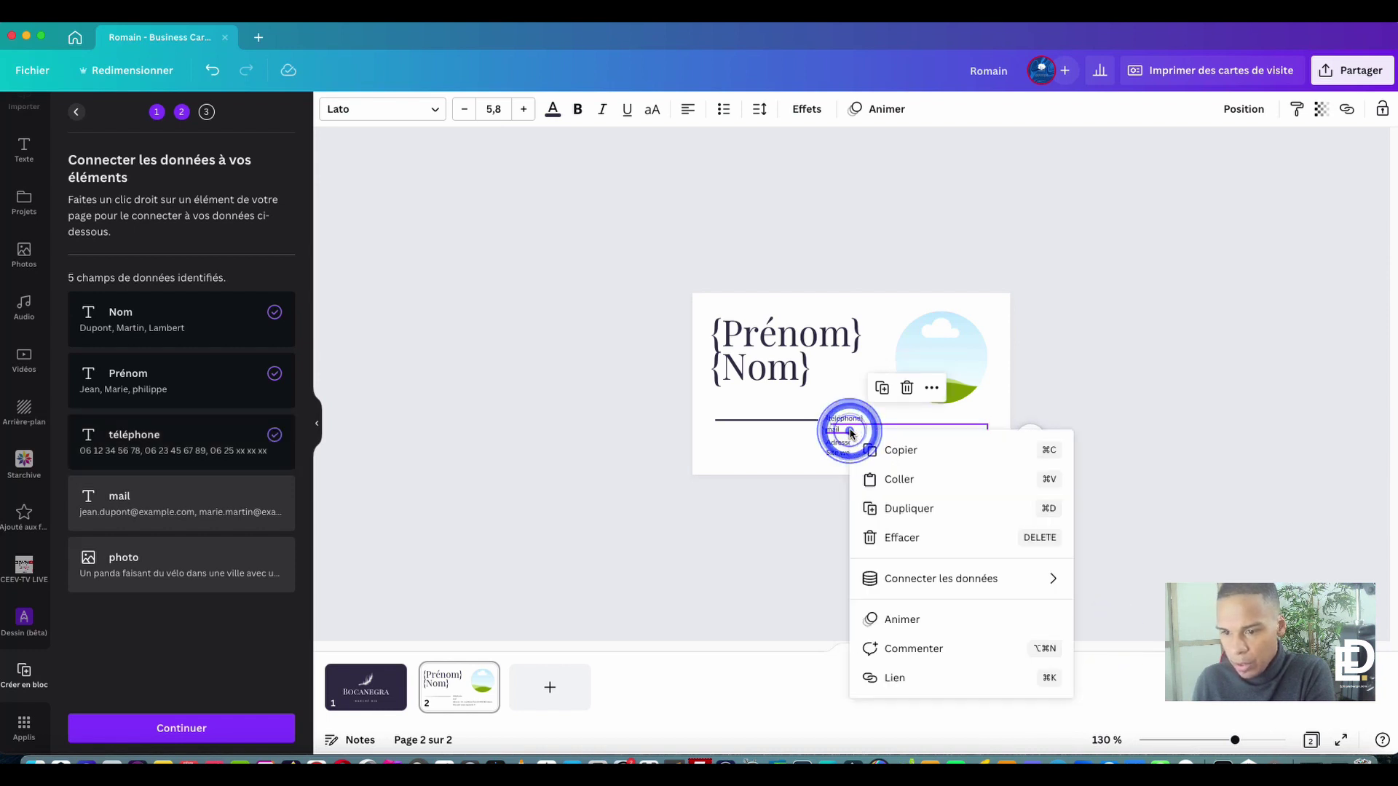
{"action": "left_click", "coordinate": [951, 581]}
{"action": "left_click", "coordinate": [1136, 670]}
{"action": "left_click", "coordinate": [1186, 324]}
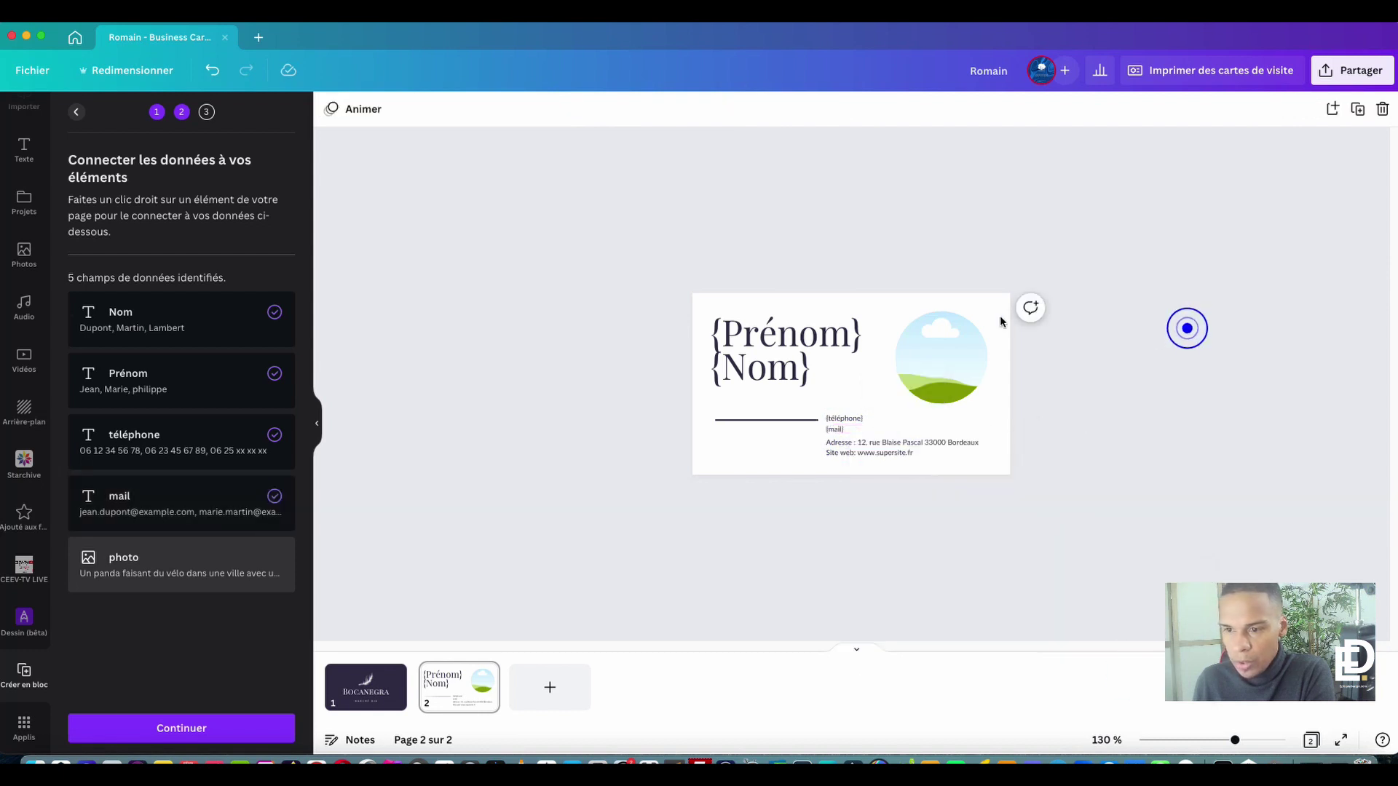
- Connect the circular frame to the photo data field
{"action": "left_click", "coordinate": [959, 348]}
{"action": "right_click", "coordinate": [962, 344]}
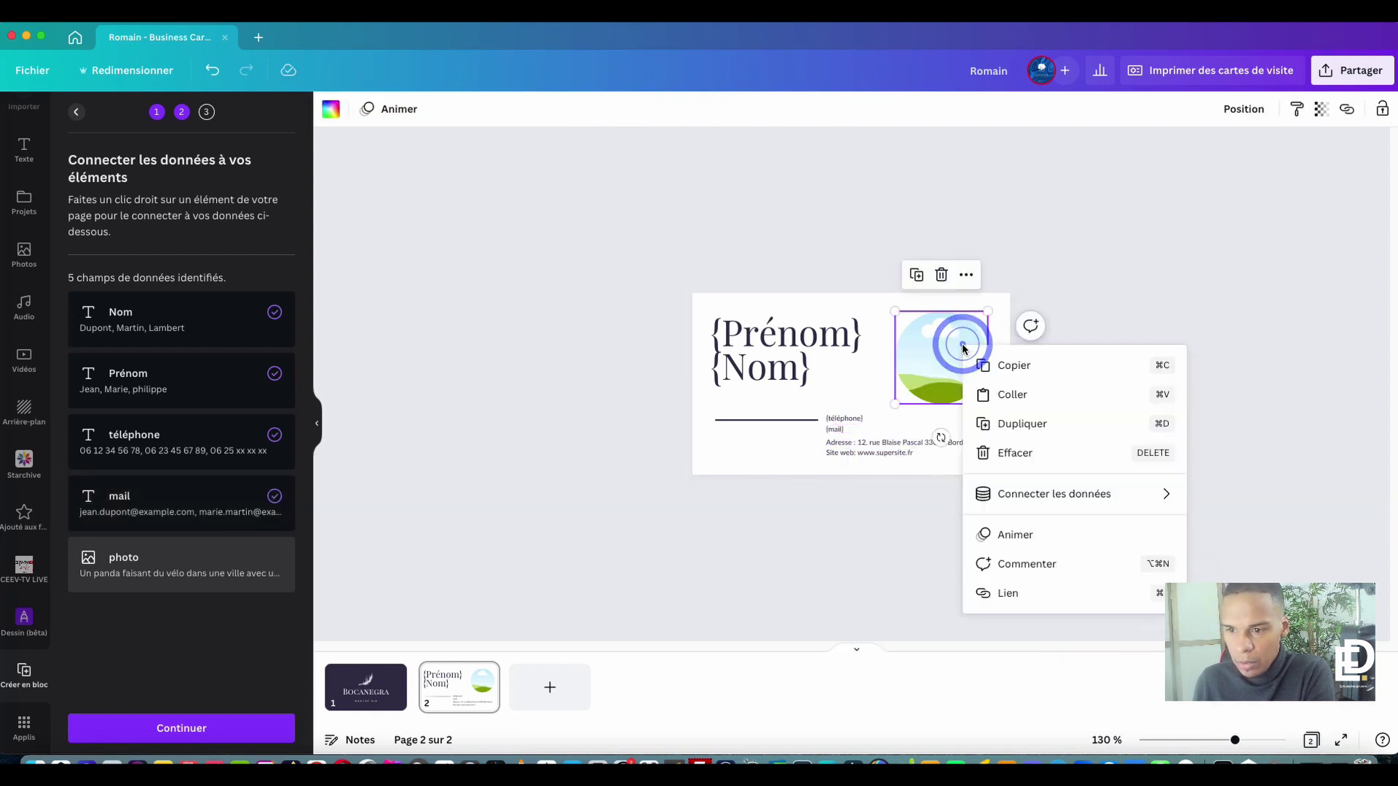
{"action": "left_click", "coordinate": [1032, 495]}
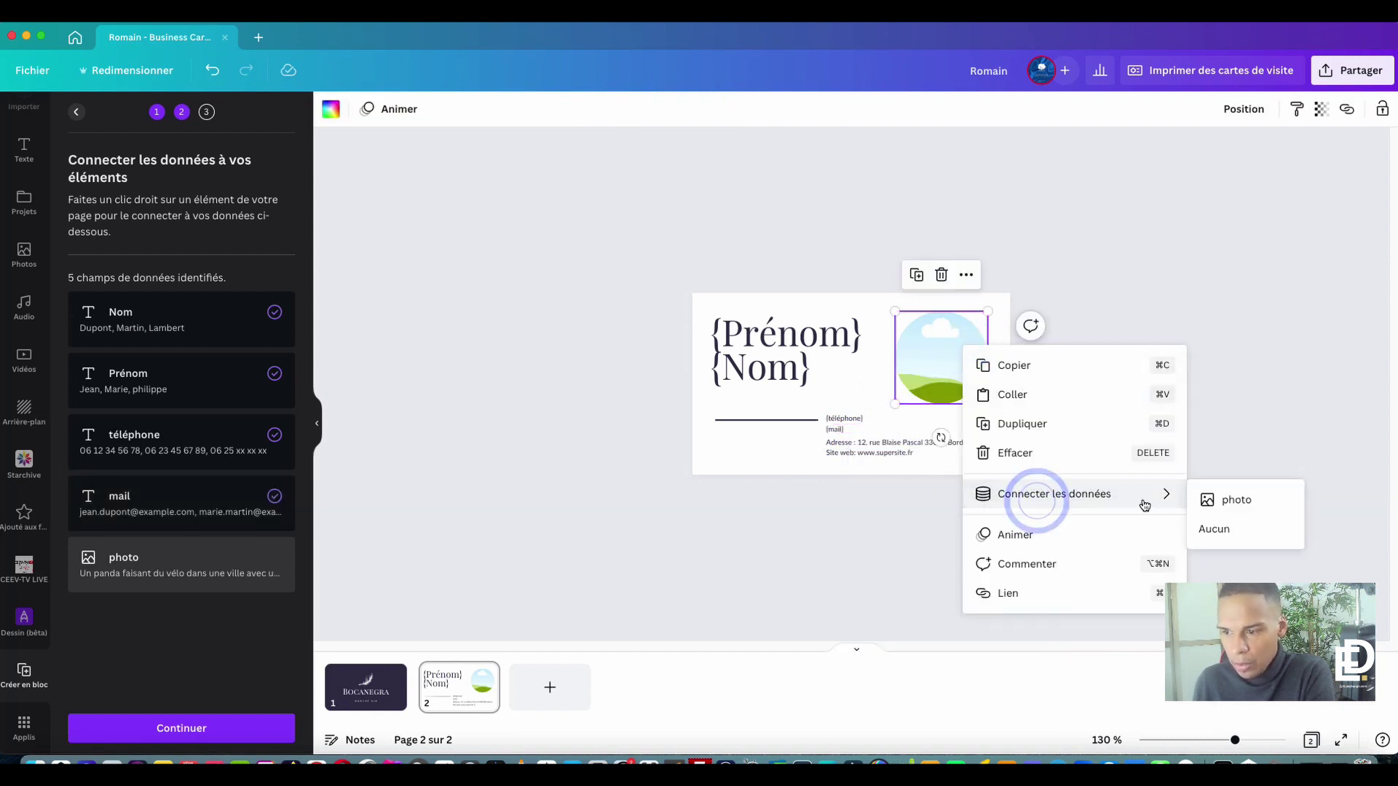
{"action": "left_click", "coordinate": [1248, 503]}
{"action": "left_click", "coordinate": [1039, 516]}
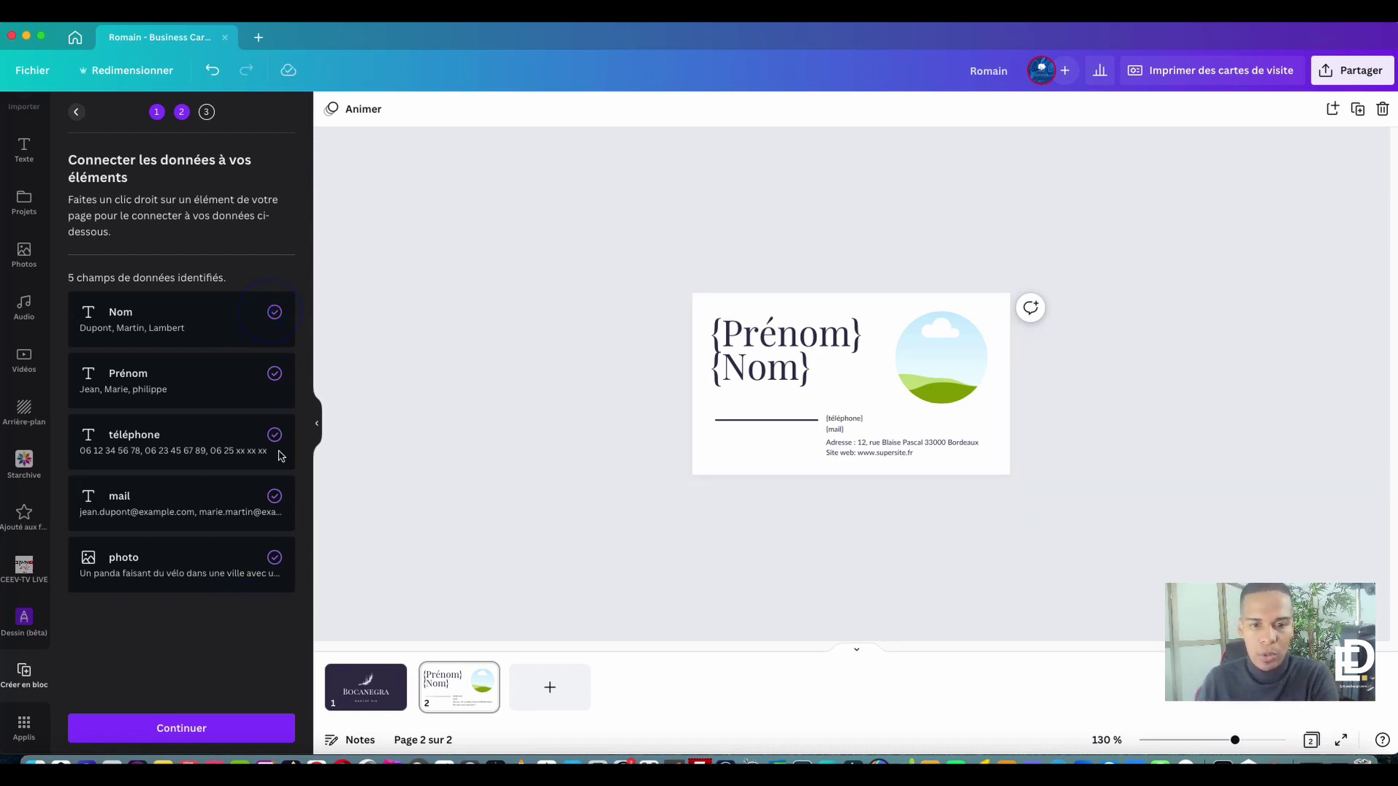
- Continue to applying the data and generate the pages for all five contact rows
{"action": "left_click", "coordinate": [226, 728]}
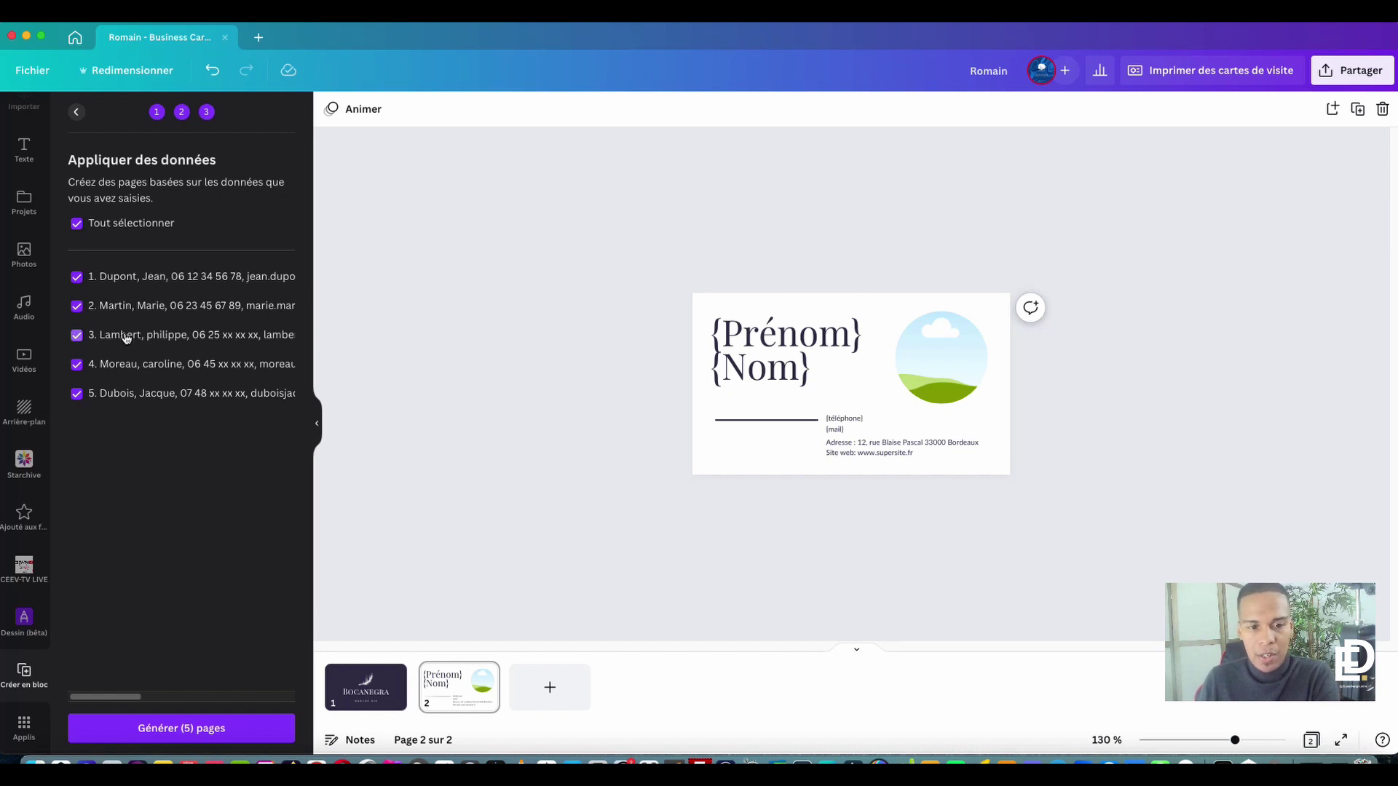
{"action": "left_click", "coordinate": [231, 485]}
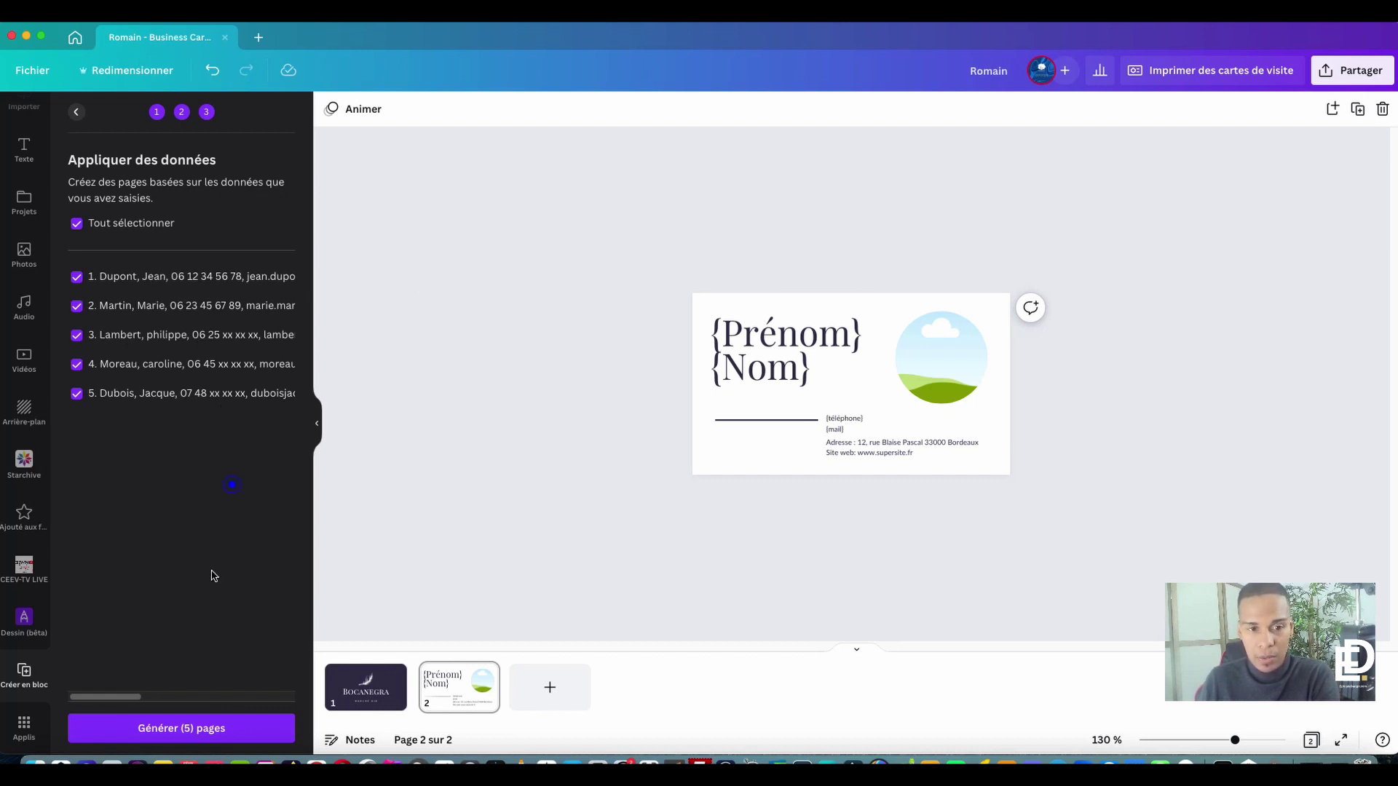
{"action": "left_click", "coordinate": [183, 735]}
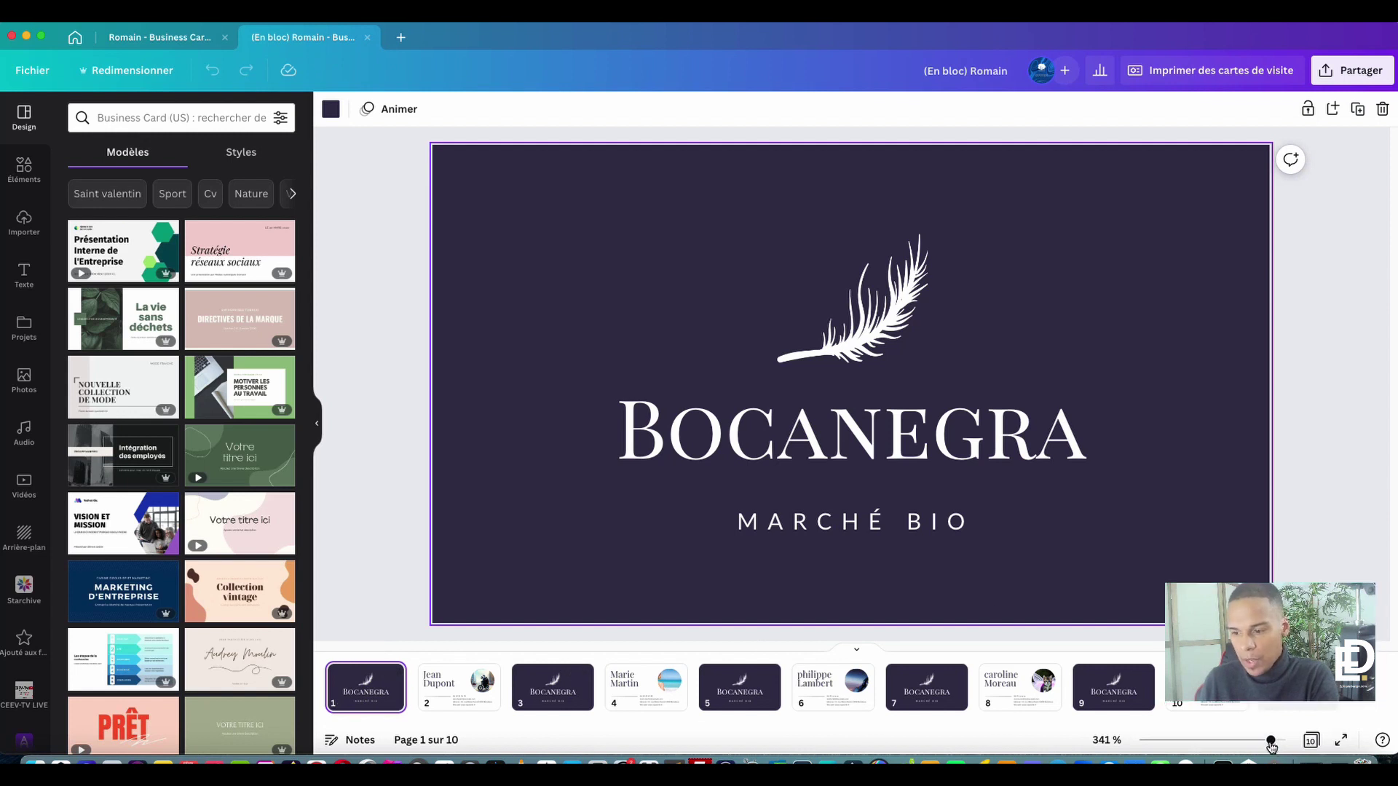
- Examine the first generated contact card on page 2 at a reduced zoom of 146 %
{"action": "left_click_drag", "start_coordinate": [1272, 741], "coordinate": [1239, 741]}
{"action": "left_click_drag", "start_coordinate": [1249, 647], "coordinate": [1256, 540]}
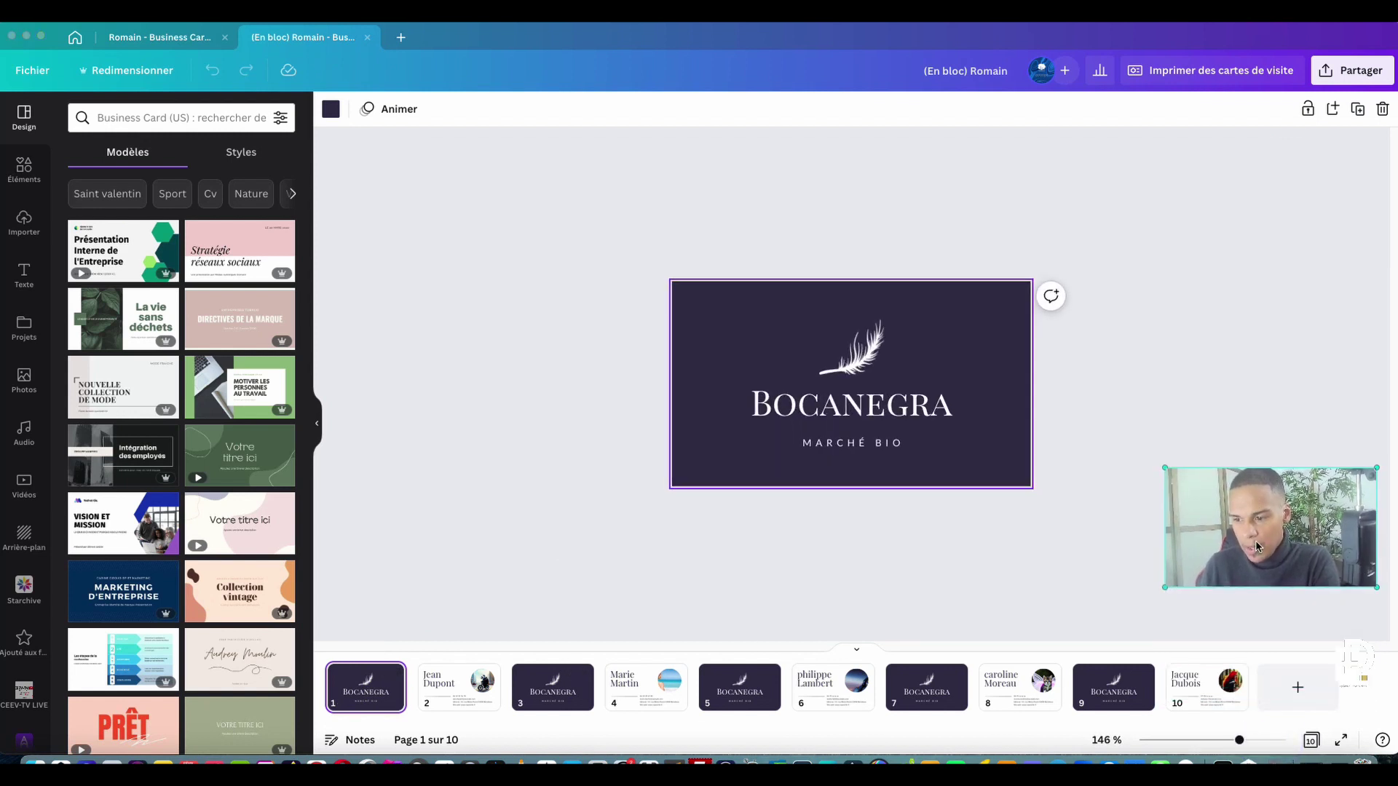
{"action": "left_click", "coordinate": [464, 691]}
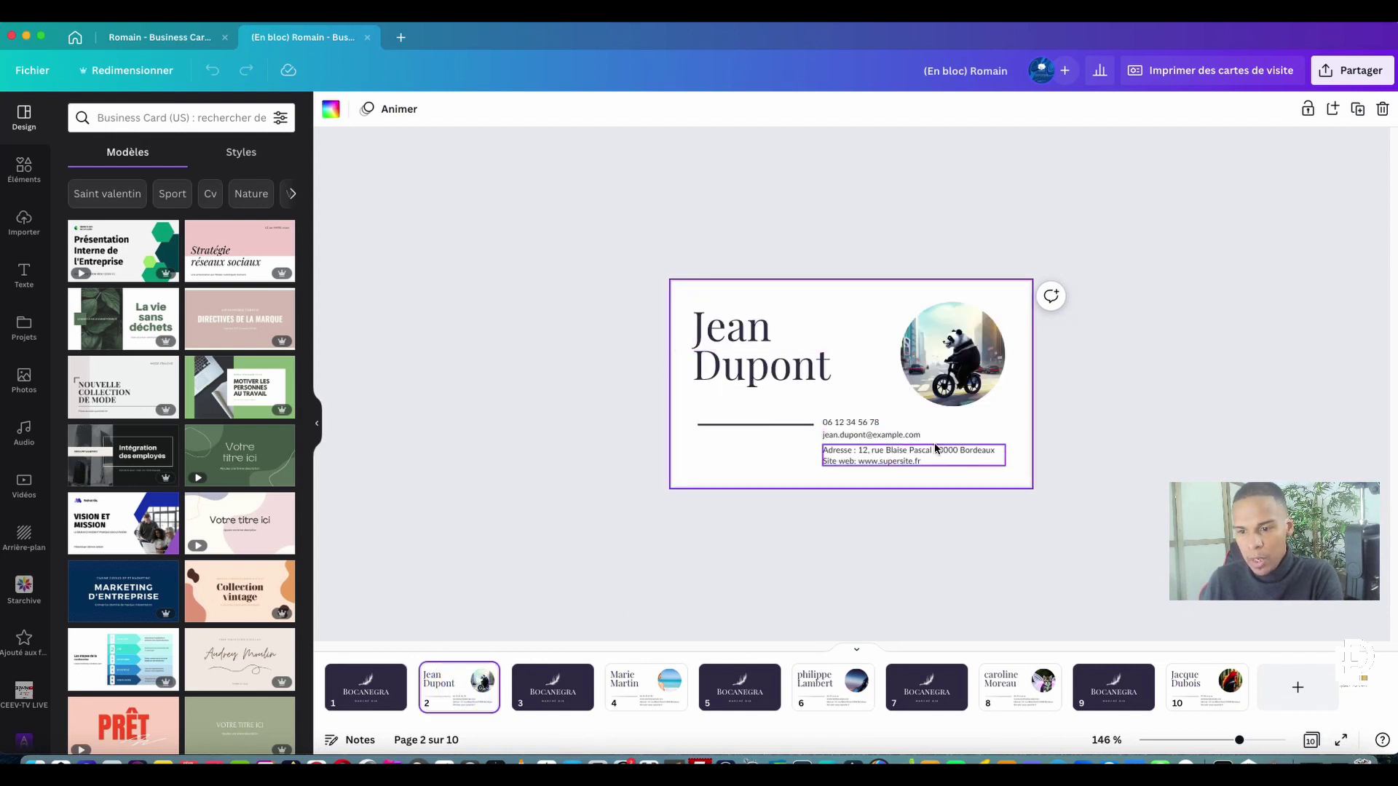
- Shift the beach photo sideways within its circular frame on page 4 so the woman is fully in view
{"action": "left_click", "coordinate": [646, 692]}
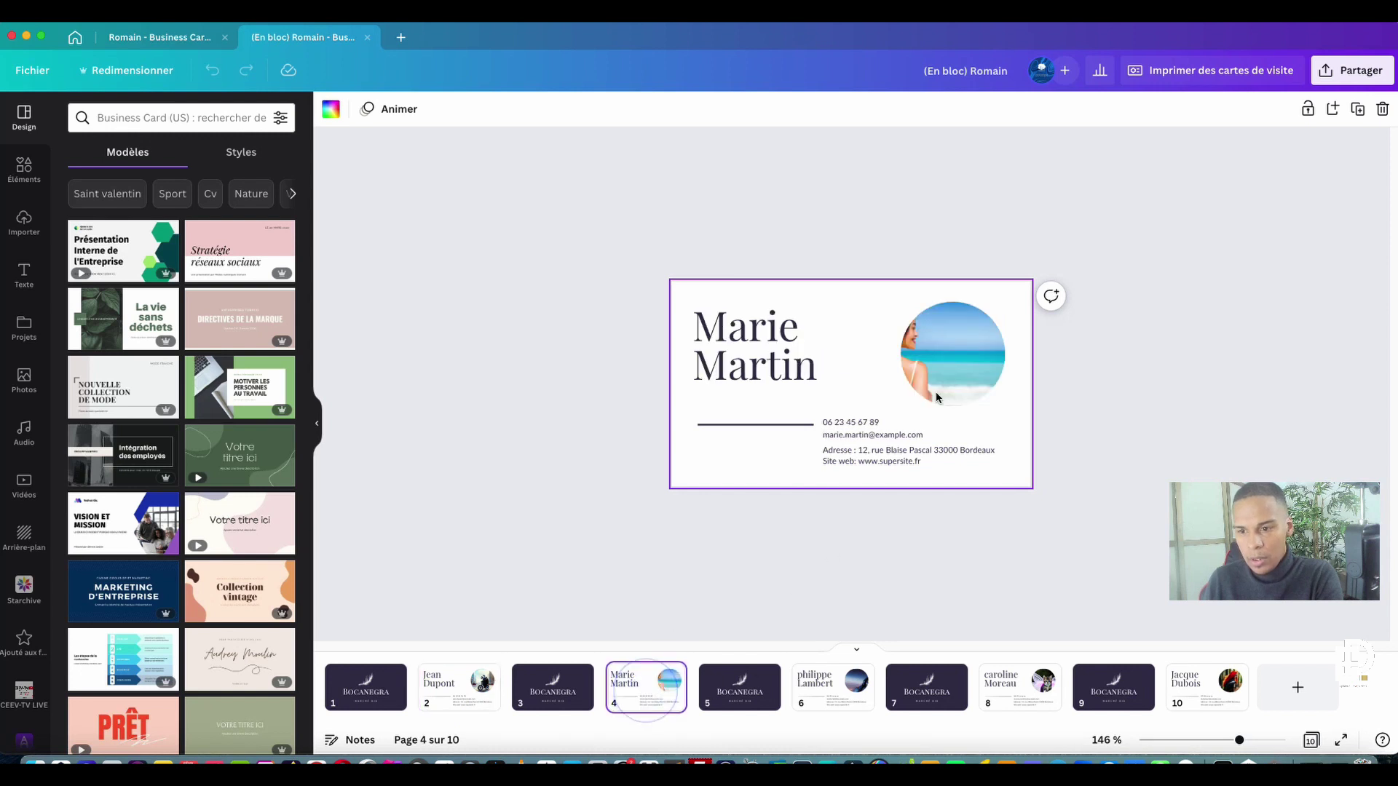
{"action": "double_click", "coordinate": [942, 359]}
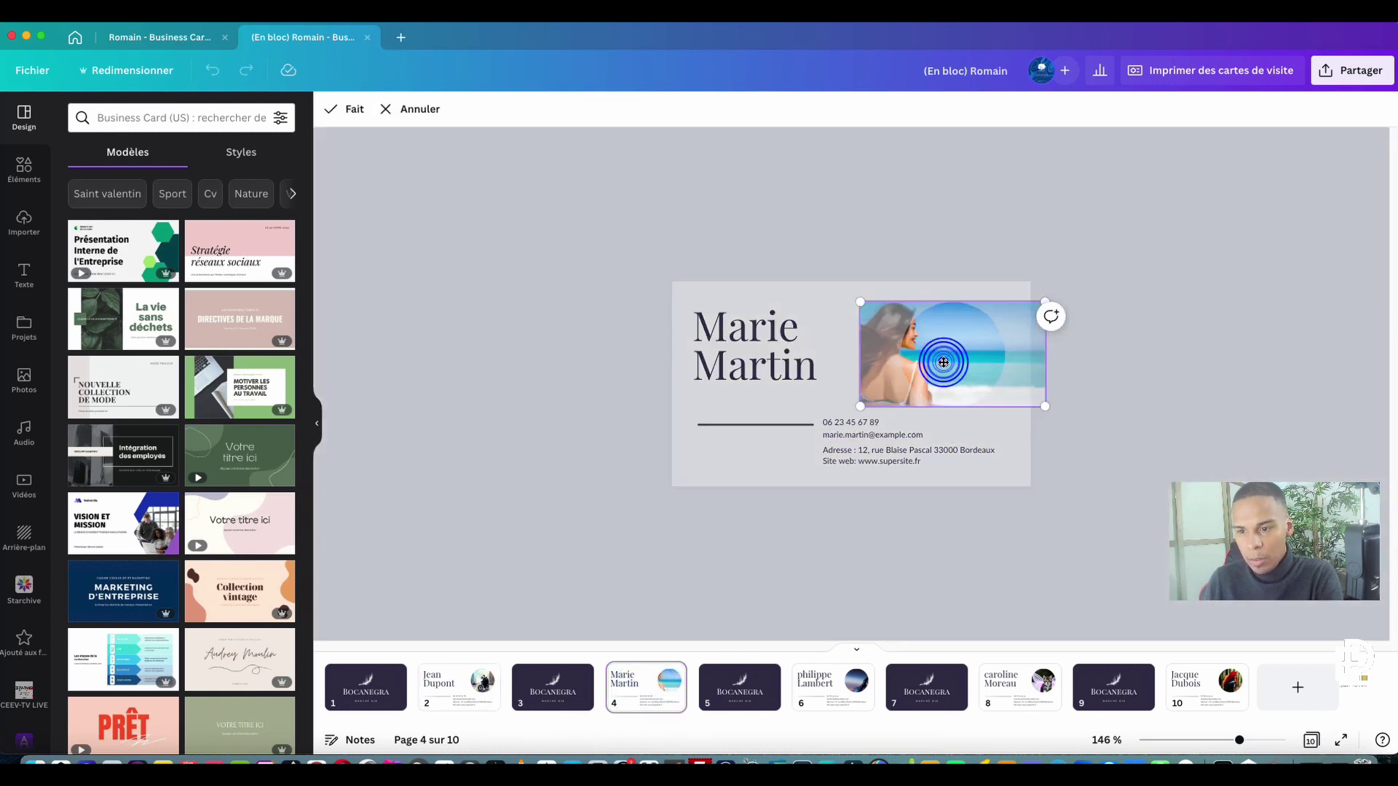
{"action": "left_click_drag", "start_coordinate": [942, 360], "coordinate": [983, 360]}
{"action": "left_click", "coordinate": [1110, 208]}
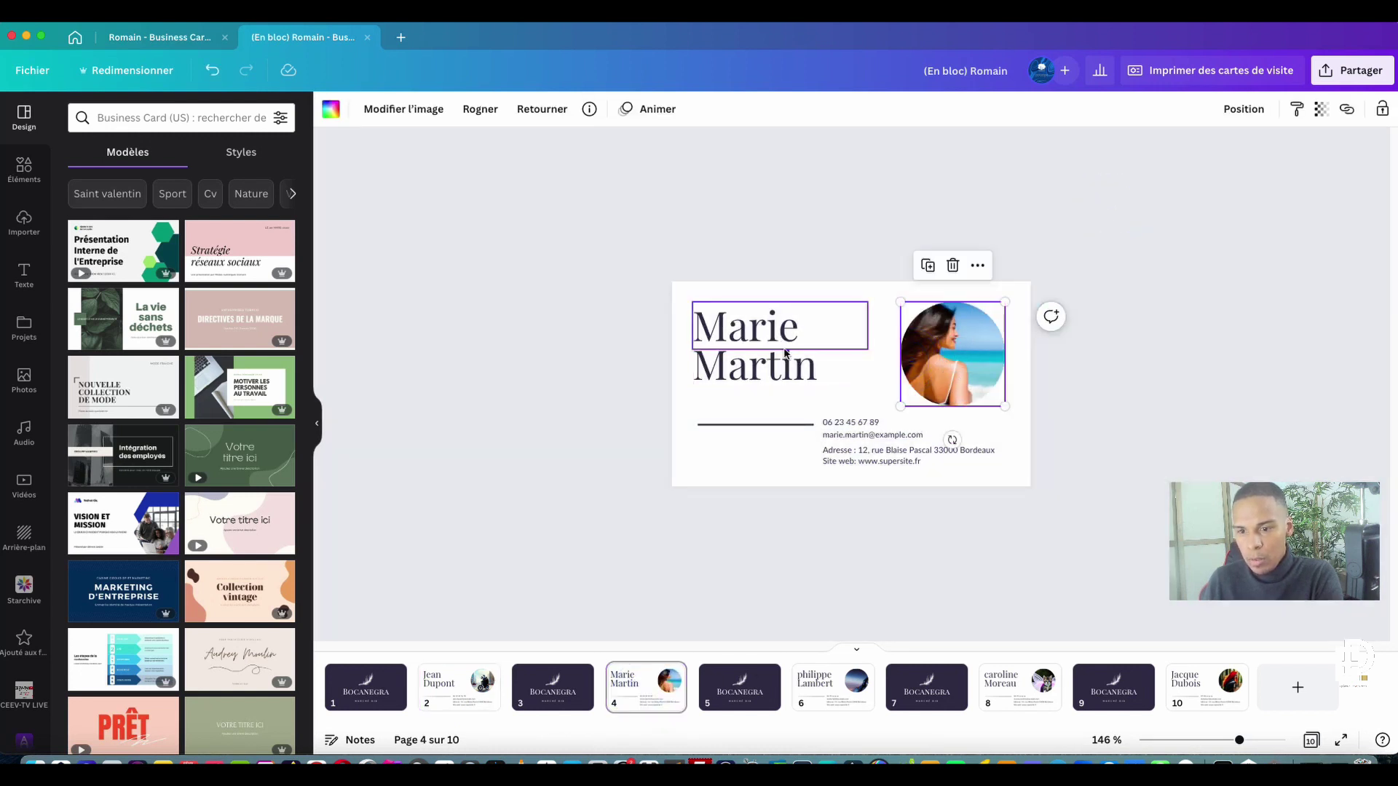
- Examine the remaining generated contact cards on pages 6, 8 and 10
{"action": "left_click", "coordinate": [813, 695]}
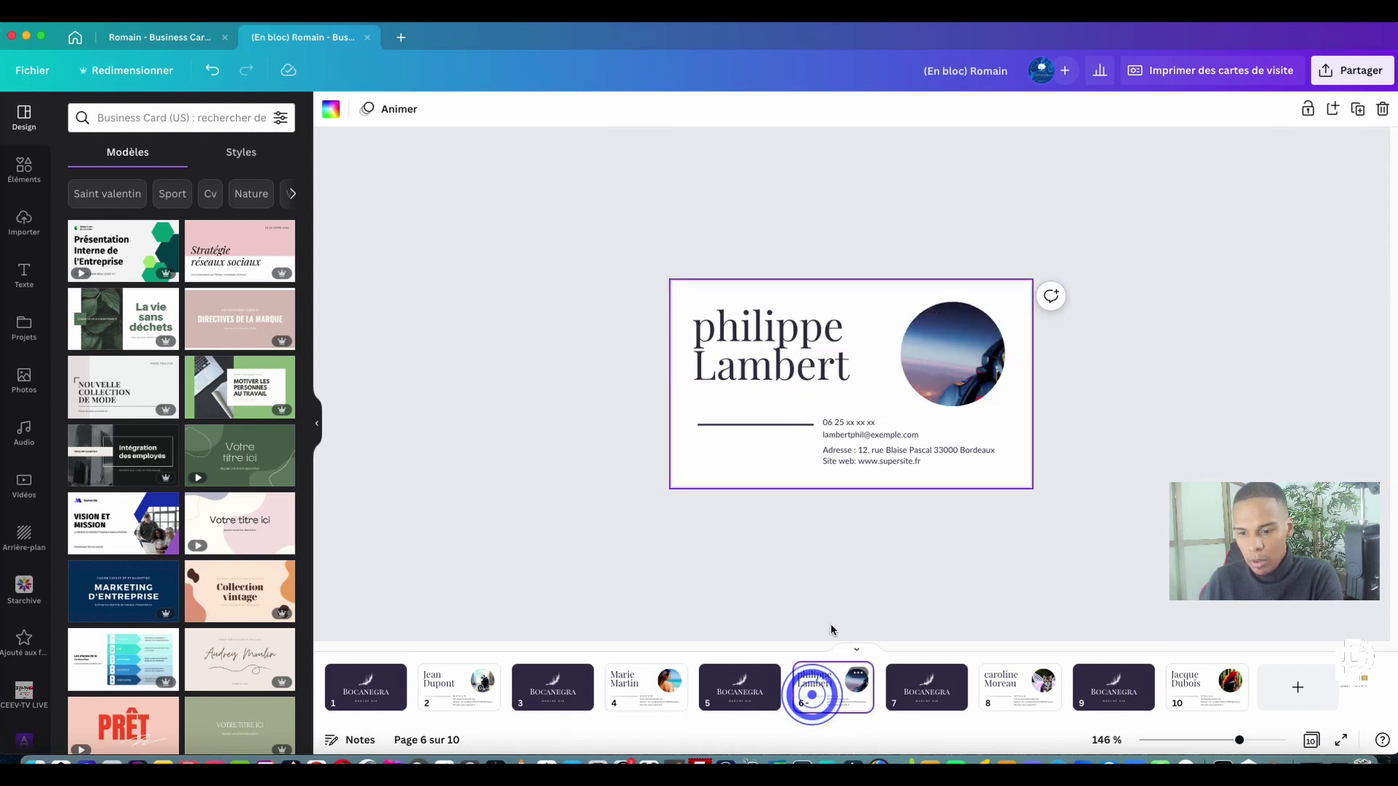
{"action": "left_click", "coordinate": [1008, 703]}
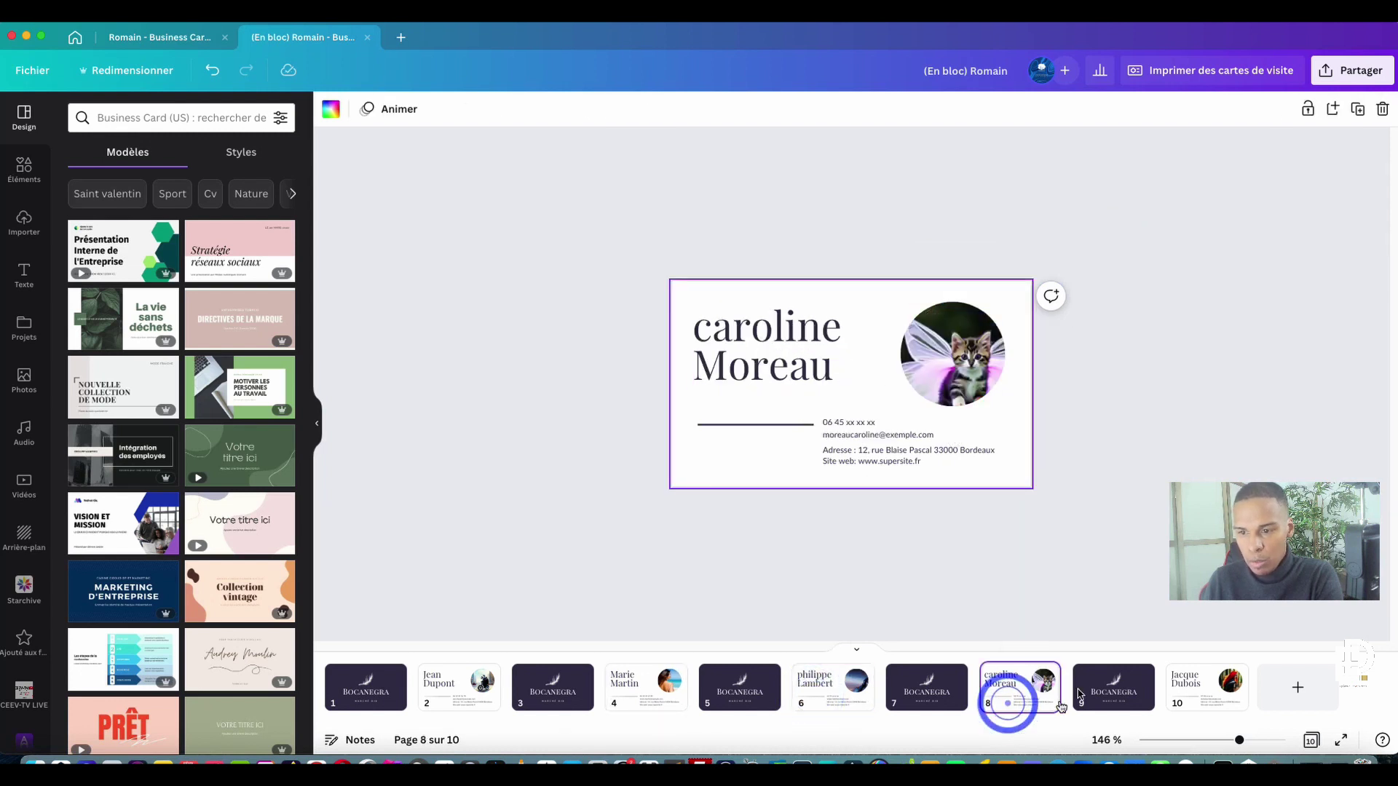
{"action": "left_click", "coordinate": [1205, 689]}
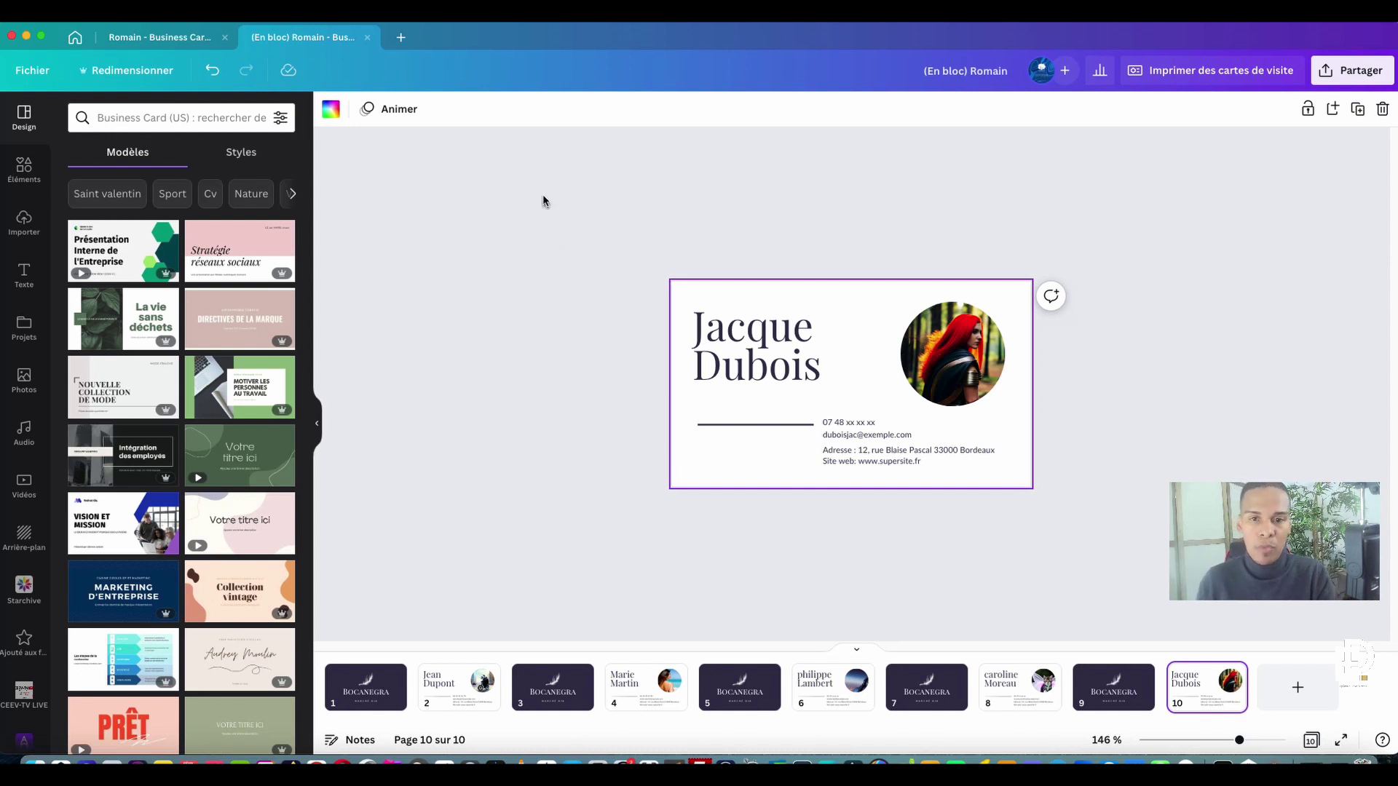
- Create a new square Instagram post design
{"action": "left_click", "coordinate": [400, 40]}
{"action": "left_click", "coordinate": [401, 40]}
{"action": "left_click", "coordinate": [401, 40]}
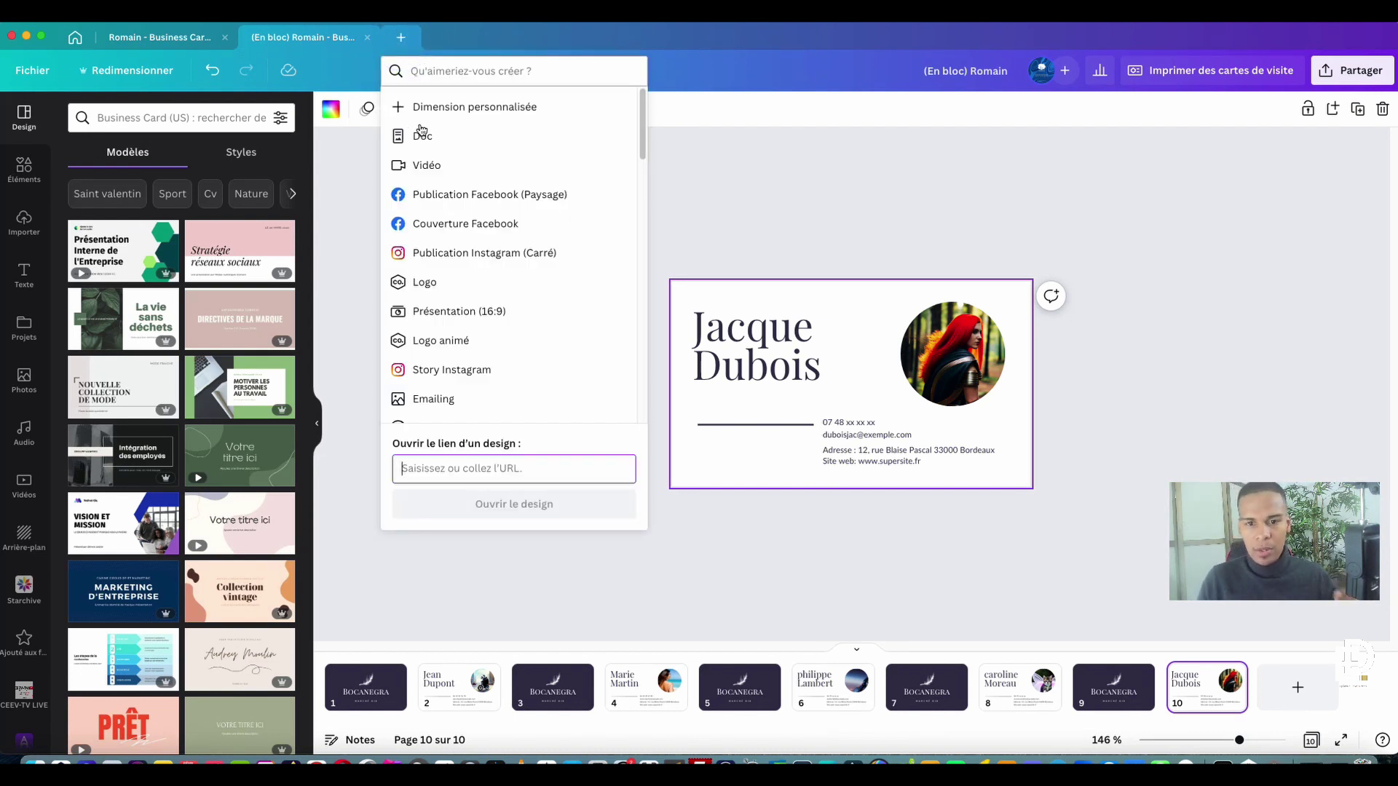
{"action": "left_click", "coordinate": [484, 255]}
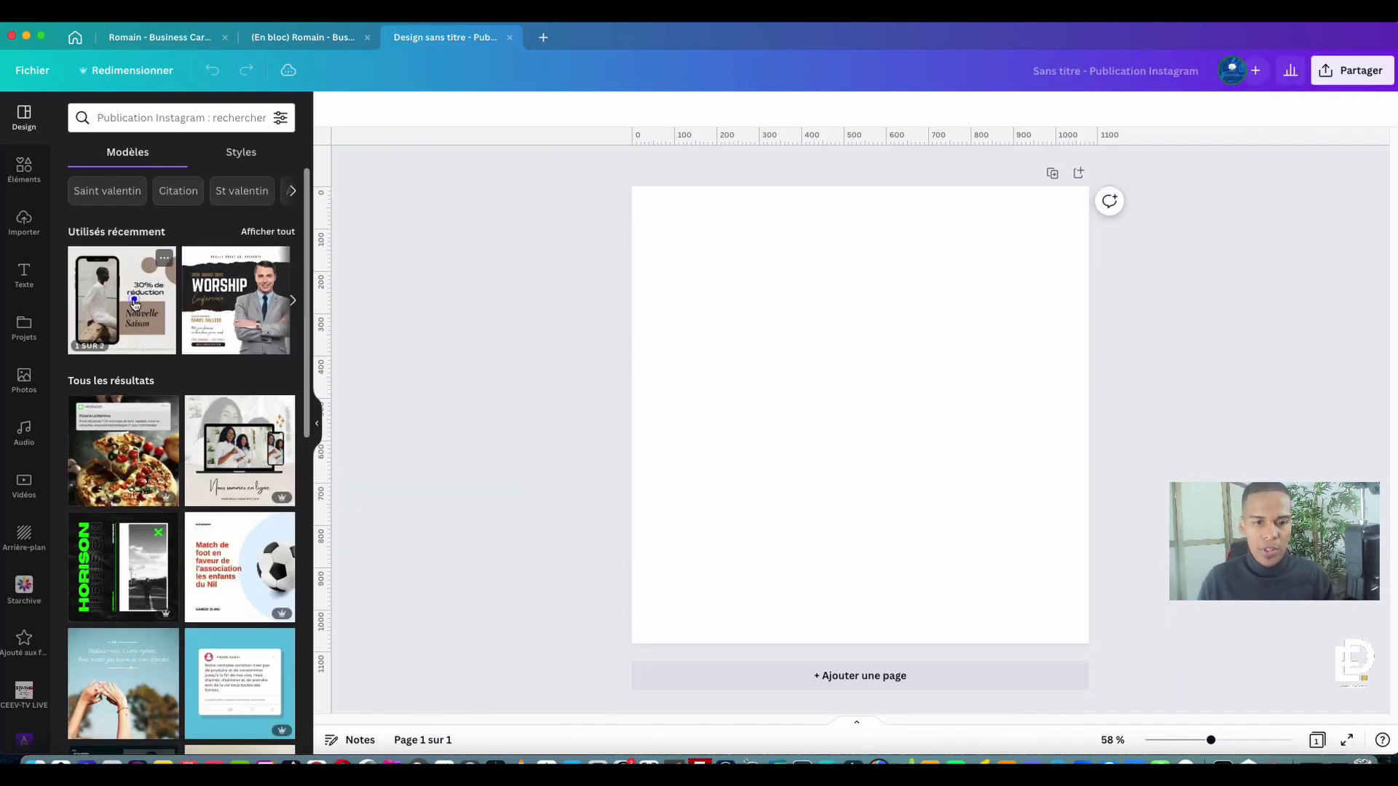
- Apply the first page of the Beige Minimaliste Mode Instagram template to the blank post
{"action": "left_click", "coordinate": [135, 304]}
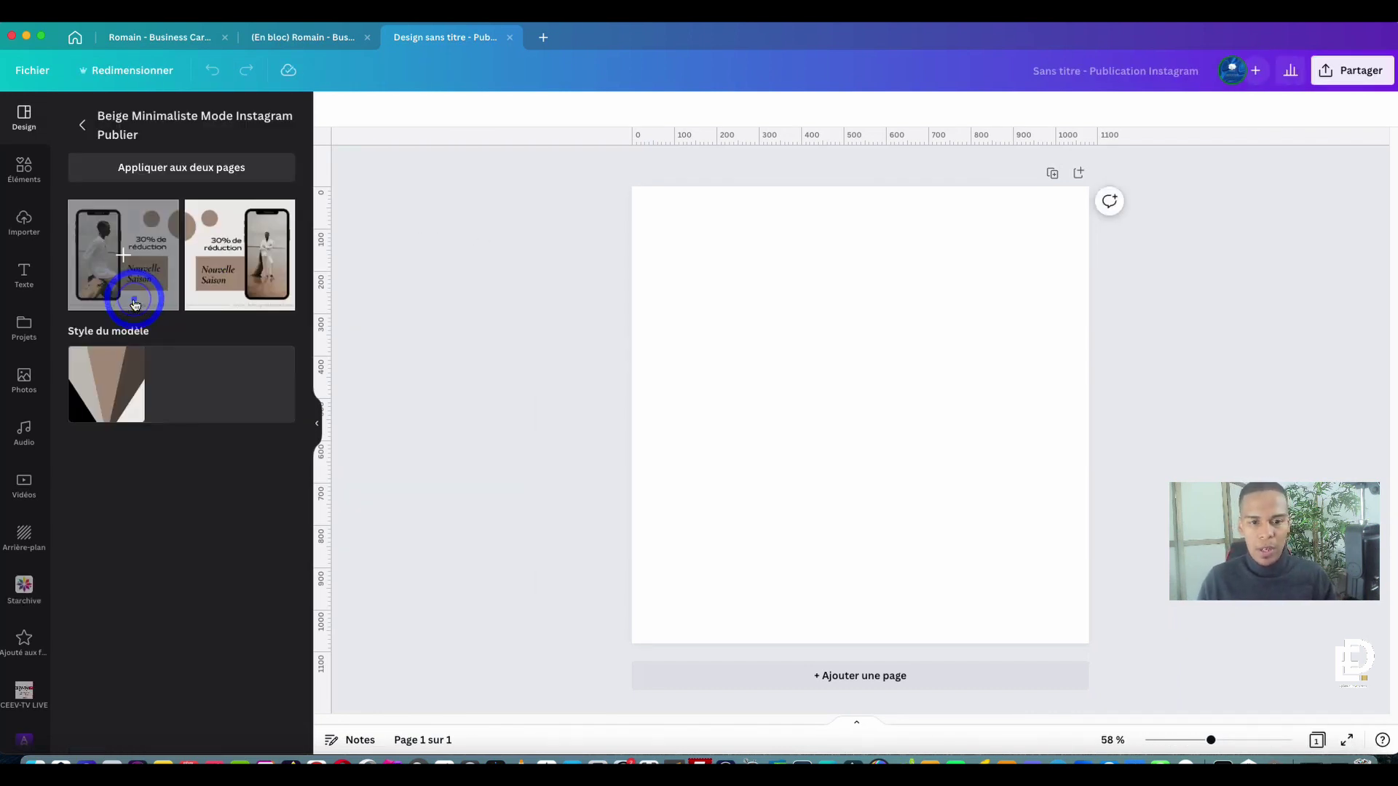
{"action": "left_click", "coordinate": [143, 261]}
{"action": "left_click", "coordinate": [640, 391]}
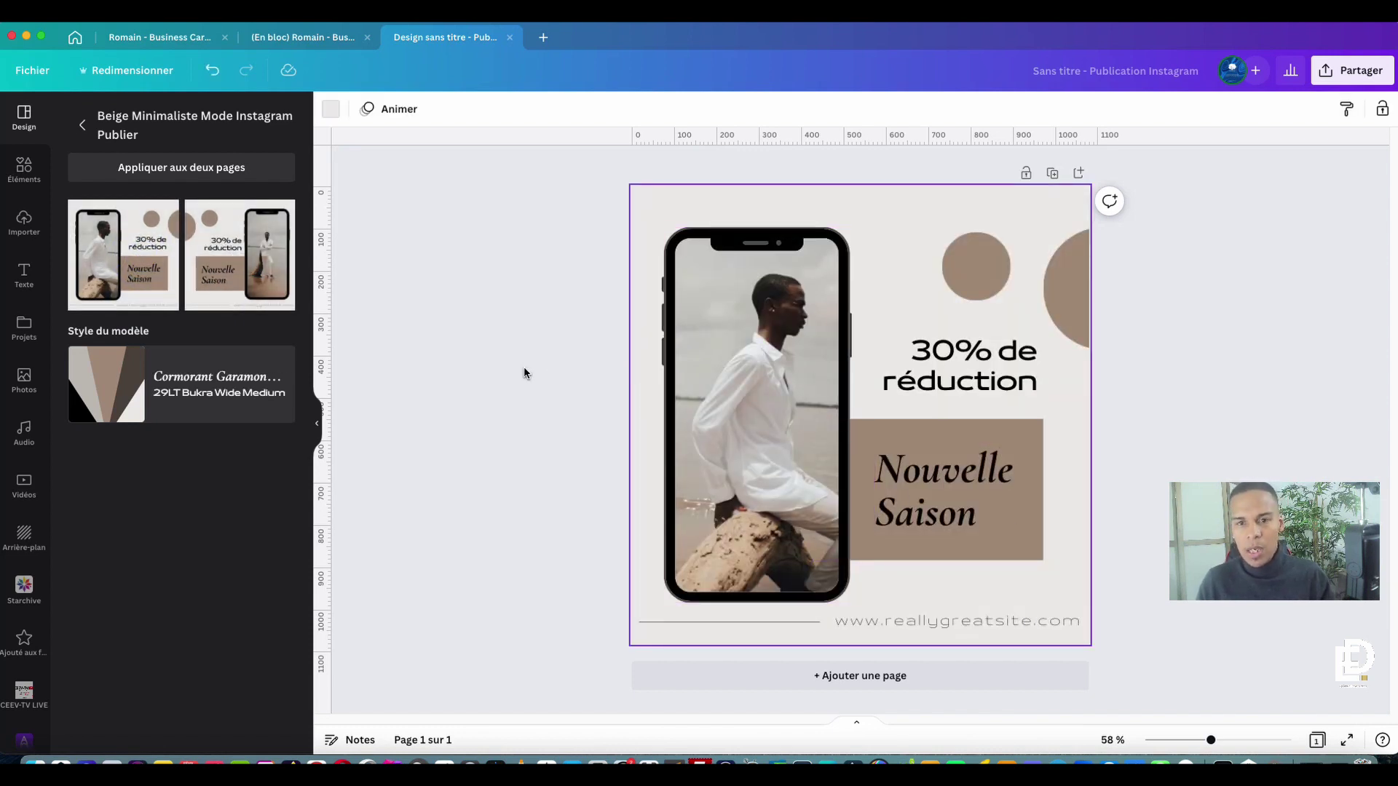
- Start a manually entered bulk-create data table and clear its sample contact data
{"action": "scroll", "coordinate": [44, 677], "scroll_direction": "down", "scroll_amount": 3}
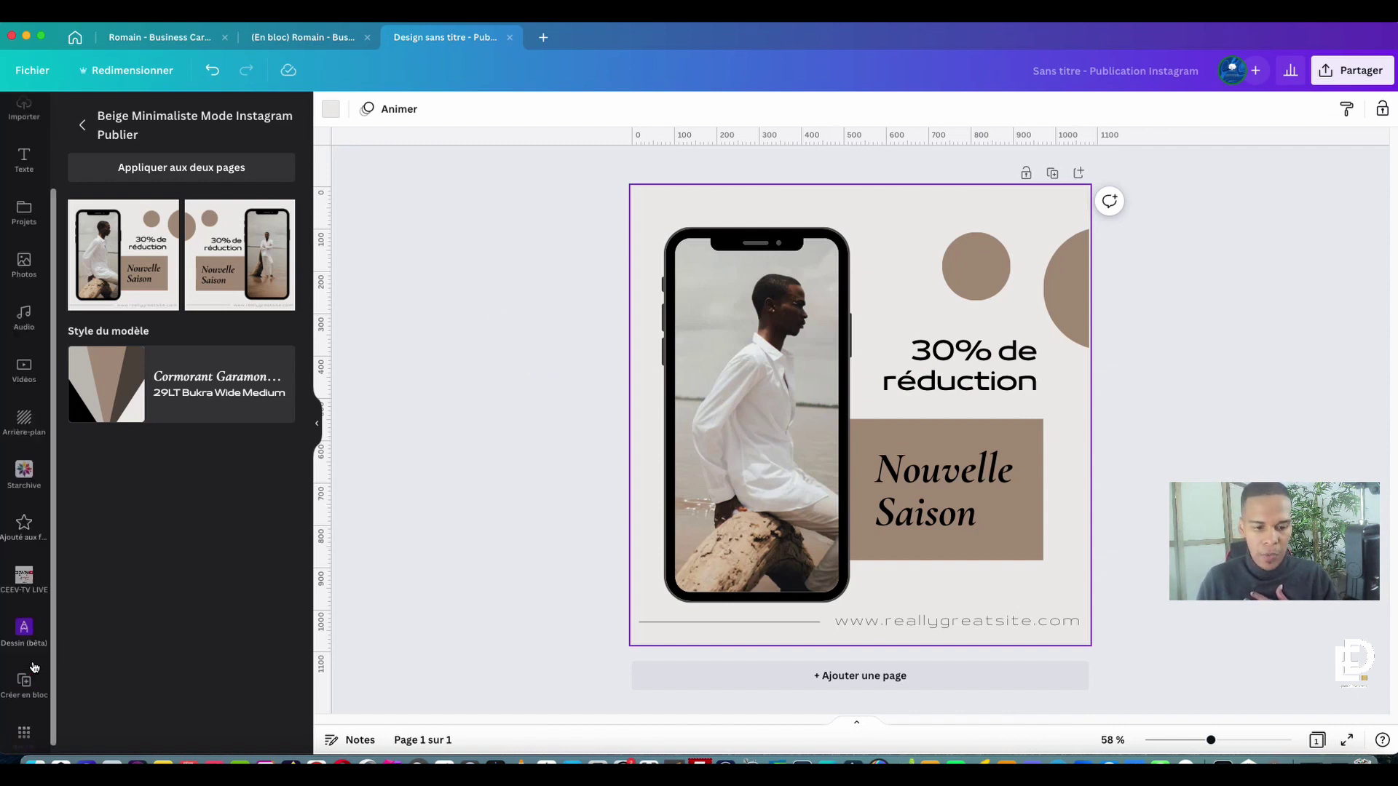
{"action": "left_click", "coordinate": [25, 675]}
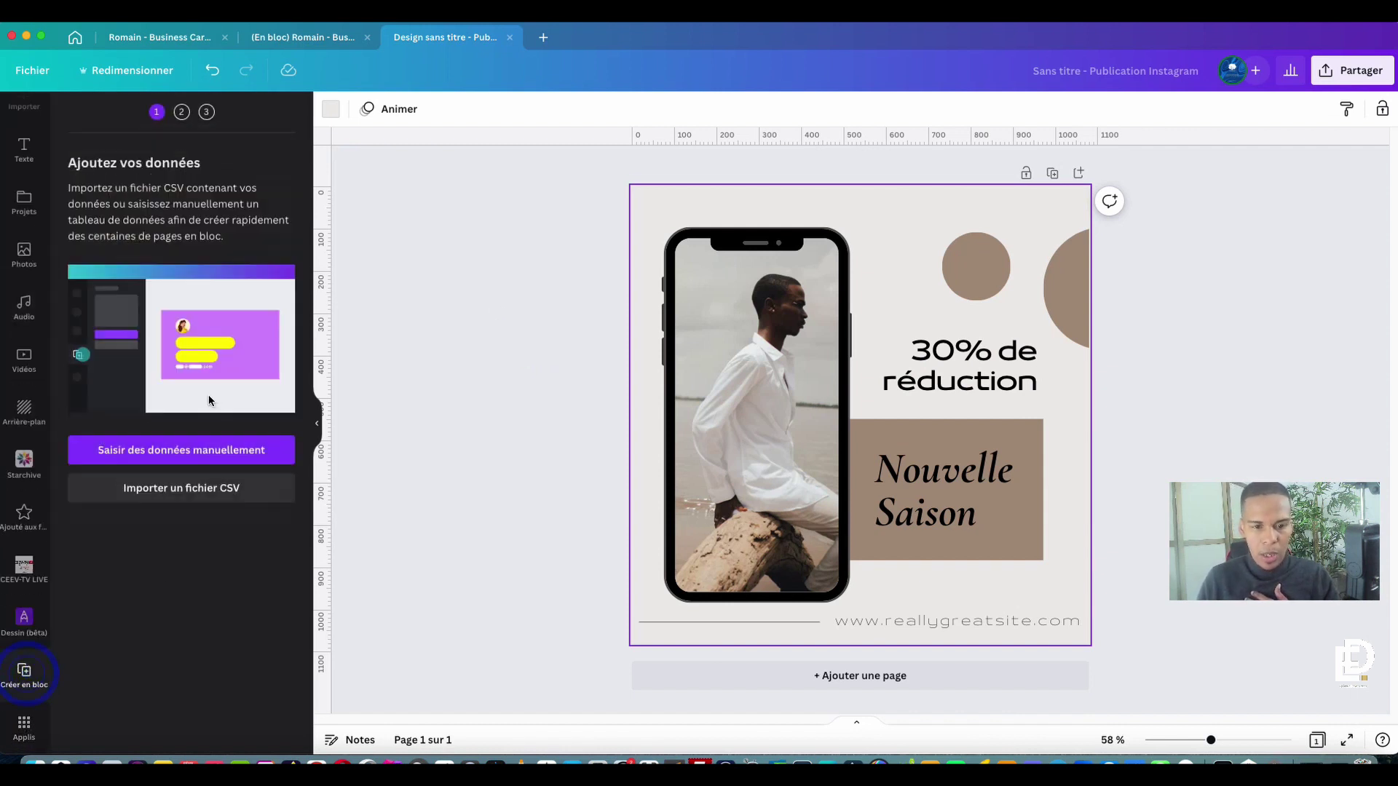
{"action": "left_click", "coordinate": [189, 453]}
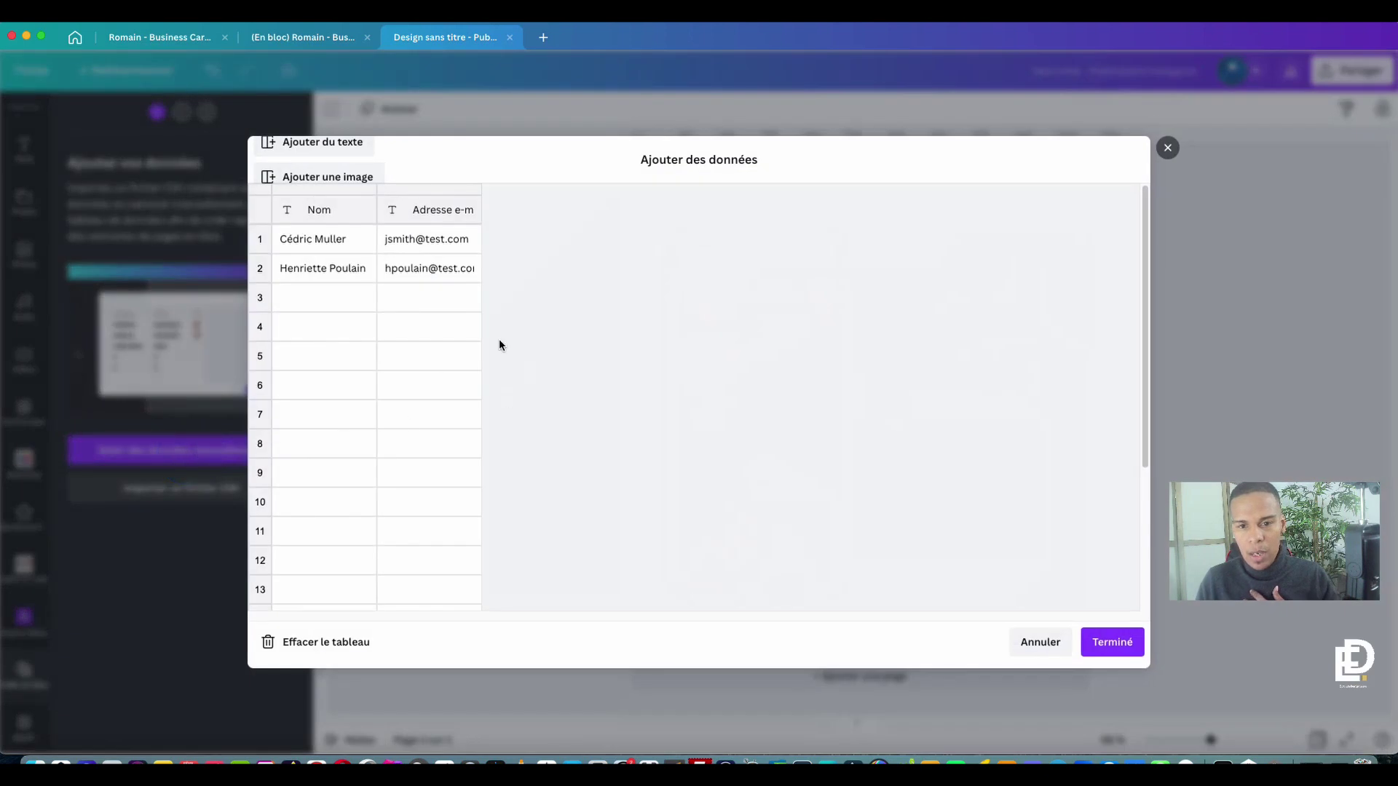
{"action": "left_click", "coordinate": [314, 640]}
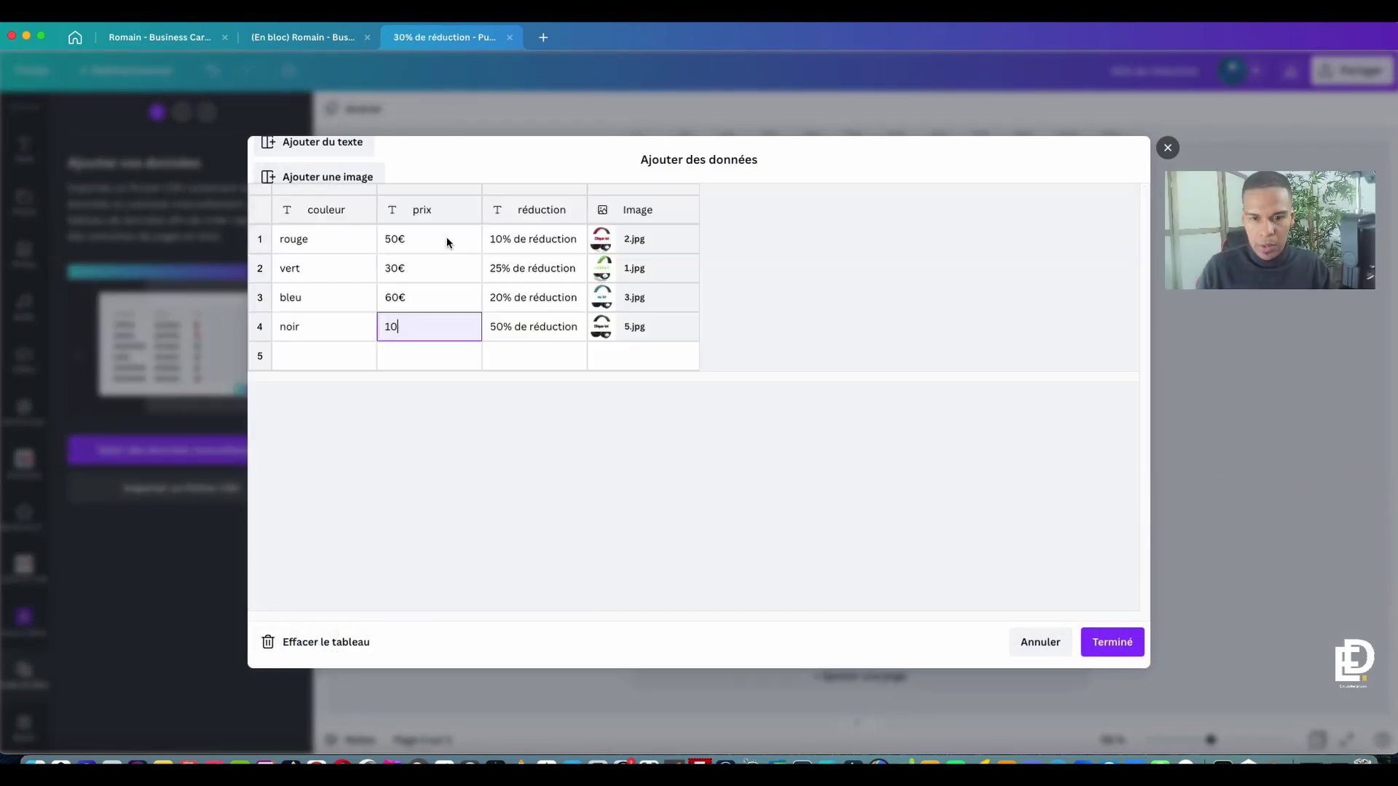
- Complete the price of the noir row as 100€ and save the product data table
{"action": "type", "text": "00"}
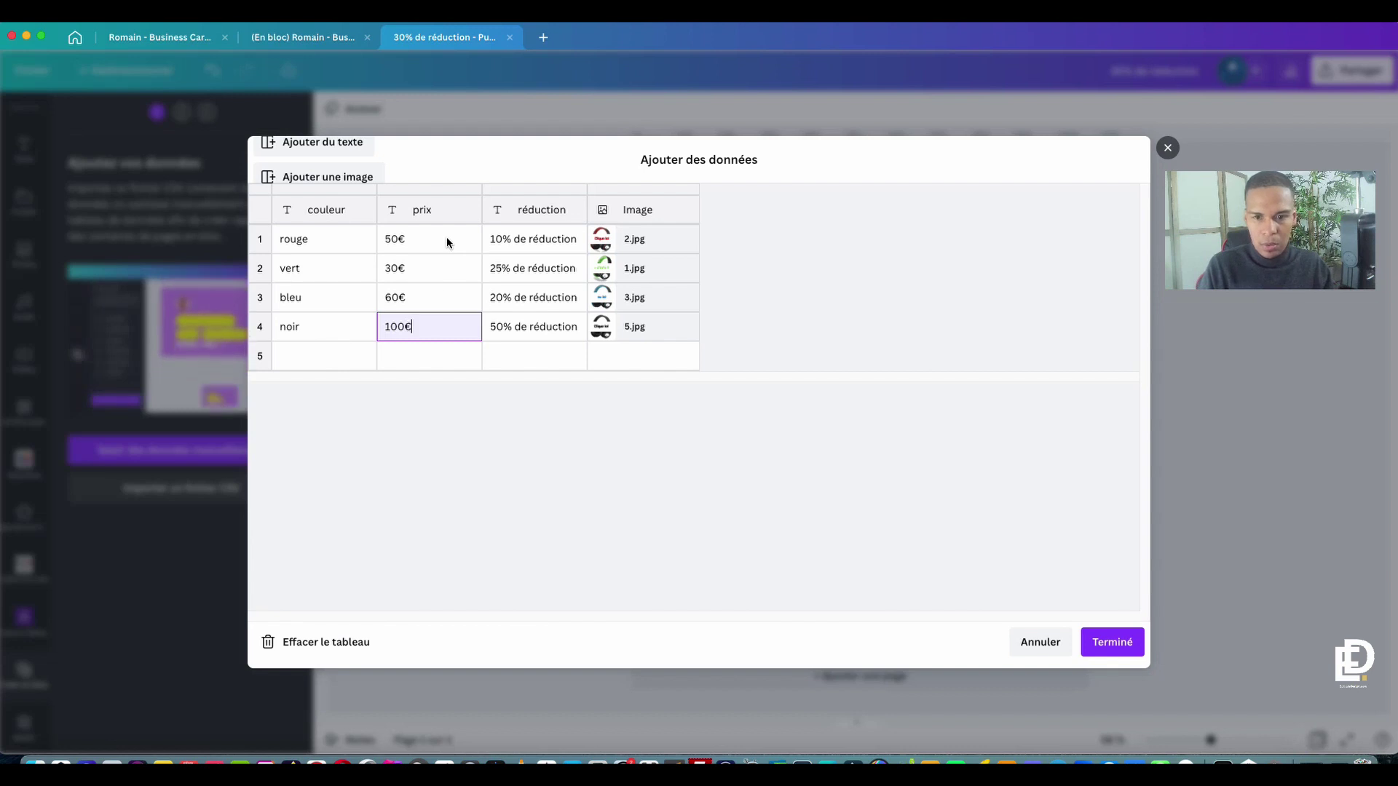
{"action": "type", "text": "€"}
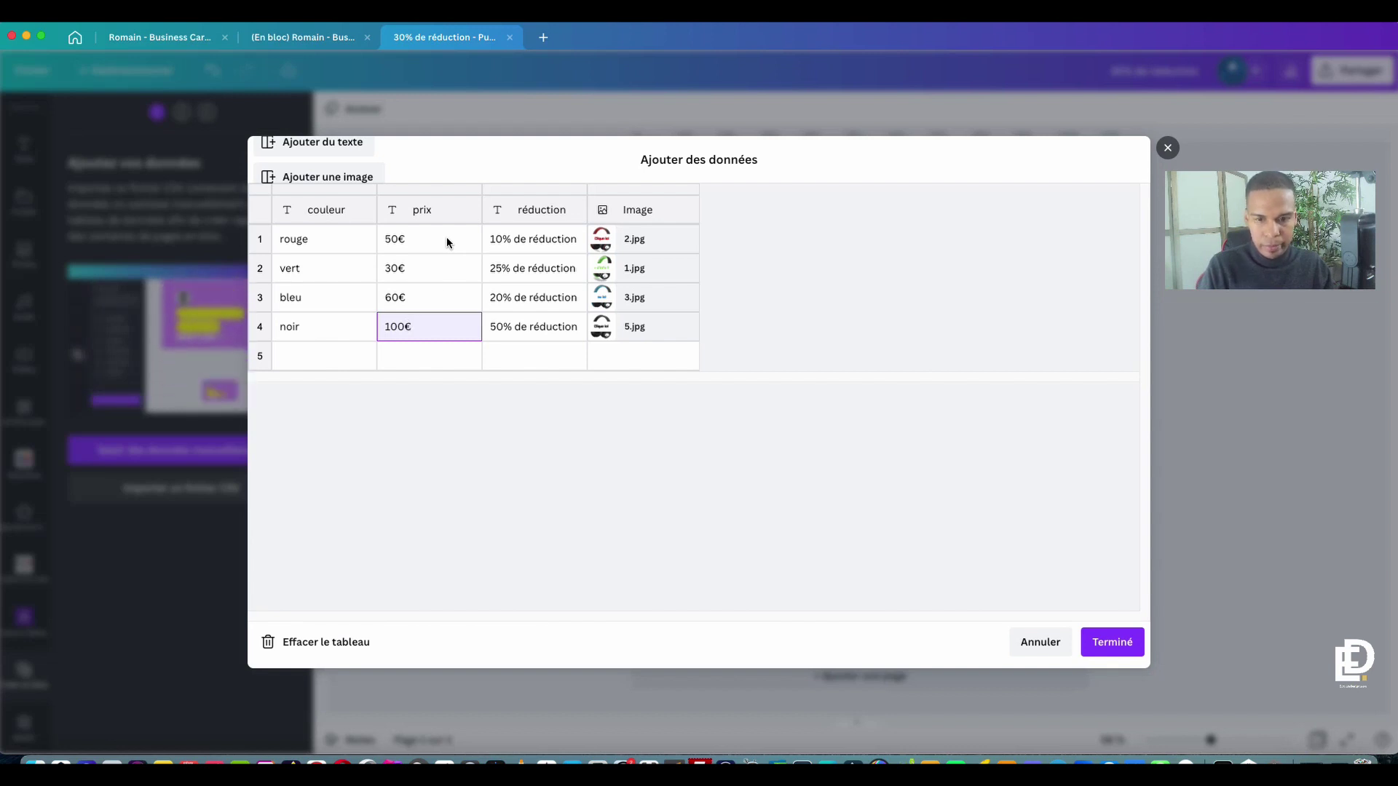
{"action": "left_click", "coordinate": [1118, 642]}
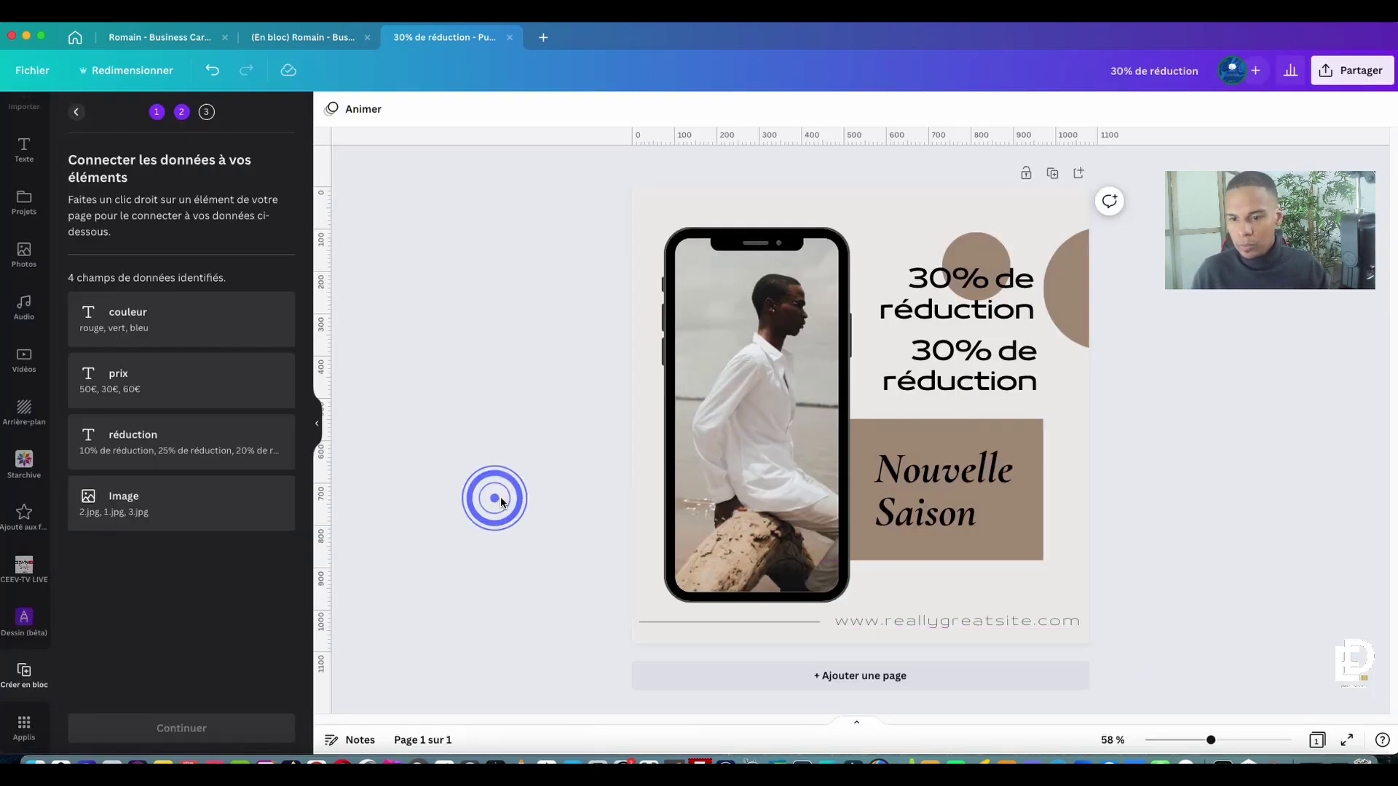
- Remove the duplicate 30% de réduction heading and connect the remaining one to the réduction data field
{"action": "left_click", "coordinate": [978, 297]}
{"action": "left_click_drag", "start_coordinate": [978, 297], "coordinate": [981, 370]}
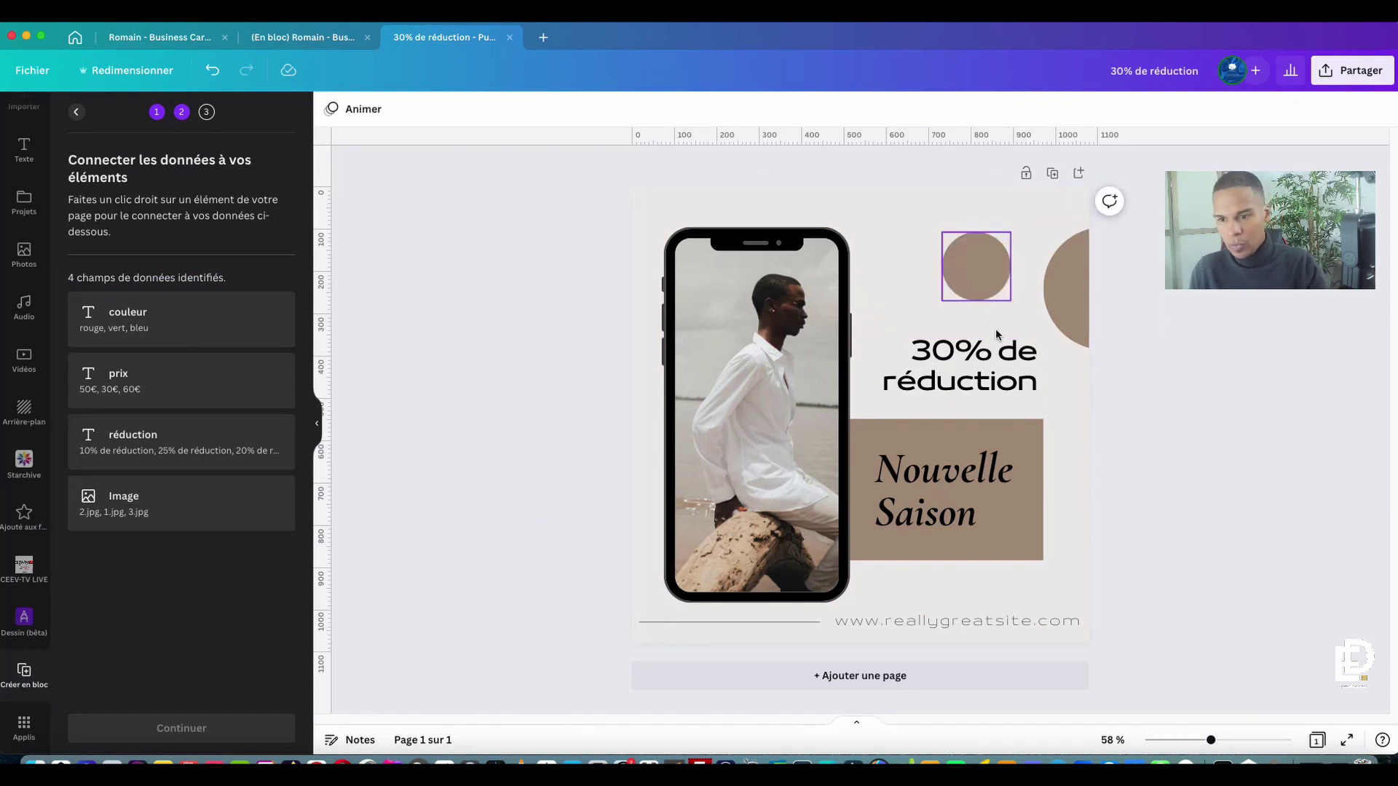
{"action": "right_click", "coordinate": [1023, 360]}
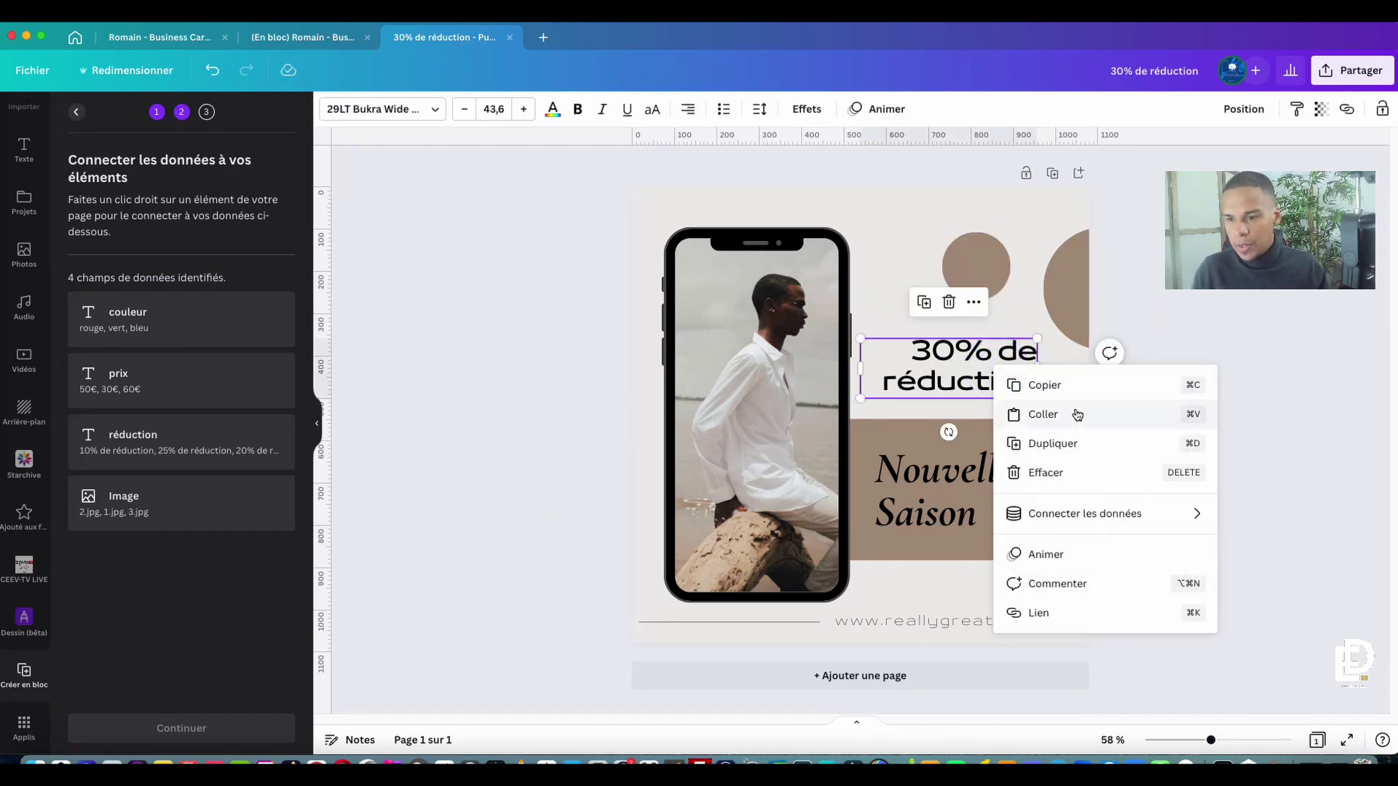
{"action": "left_click", "coordinate": [1088, 514]}
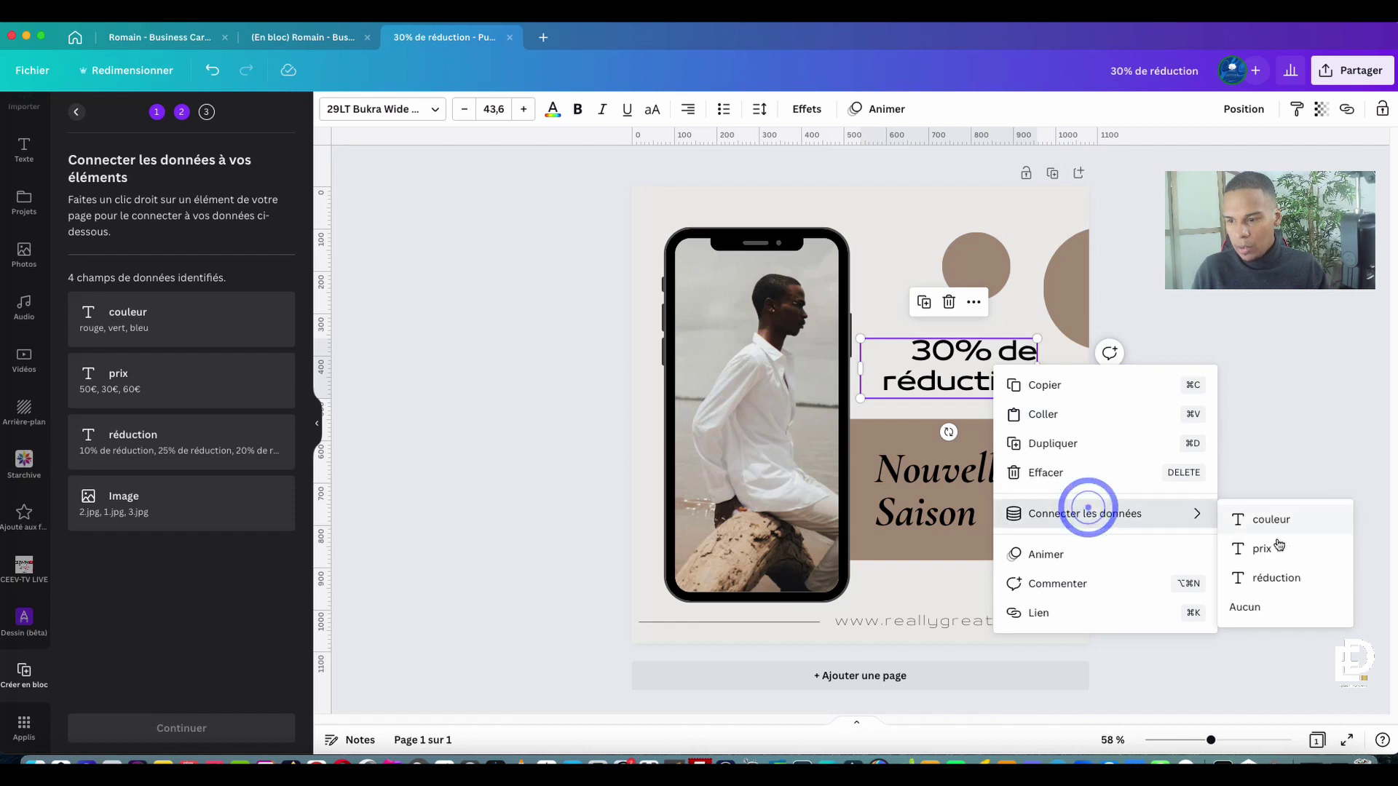
{"action": "left_click", "coordinate": [1270, 578]}
{"action": "left_click", "coordinate": [1194, 464]}
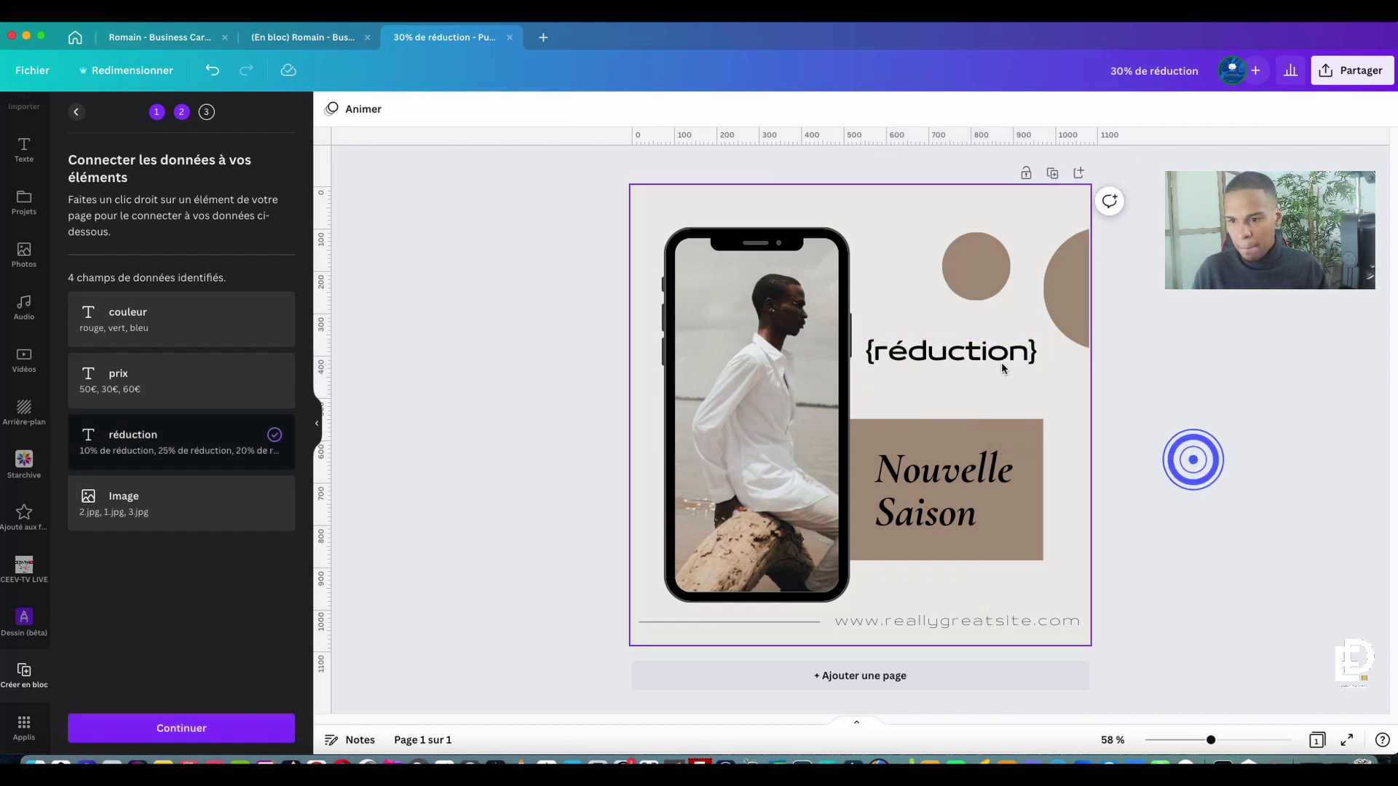
- Duplicate the {réduction} text just above itself and connect the upper copy to the prix data field
{"action": "left_click", "coordinate": [998, 363]}
{"action": "mouse_move", "coordinate": [998, 363]}
{"action": "left_mouse_down"}
{"action": "mouse_move", "coordinate": [1000, 391]}
{"action": "mouse_move", "coordinate": [1000, 350]}
{"action": "left_mouse_up"}
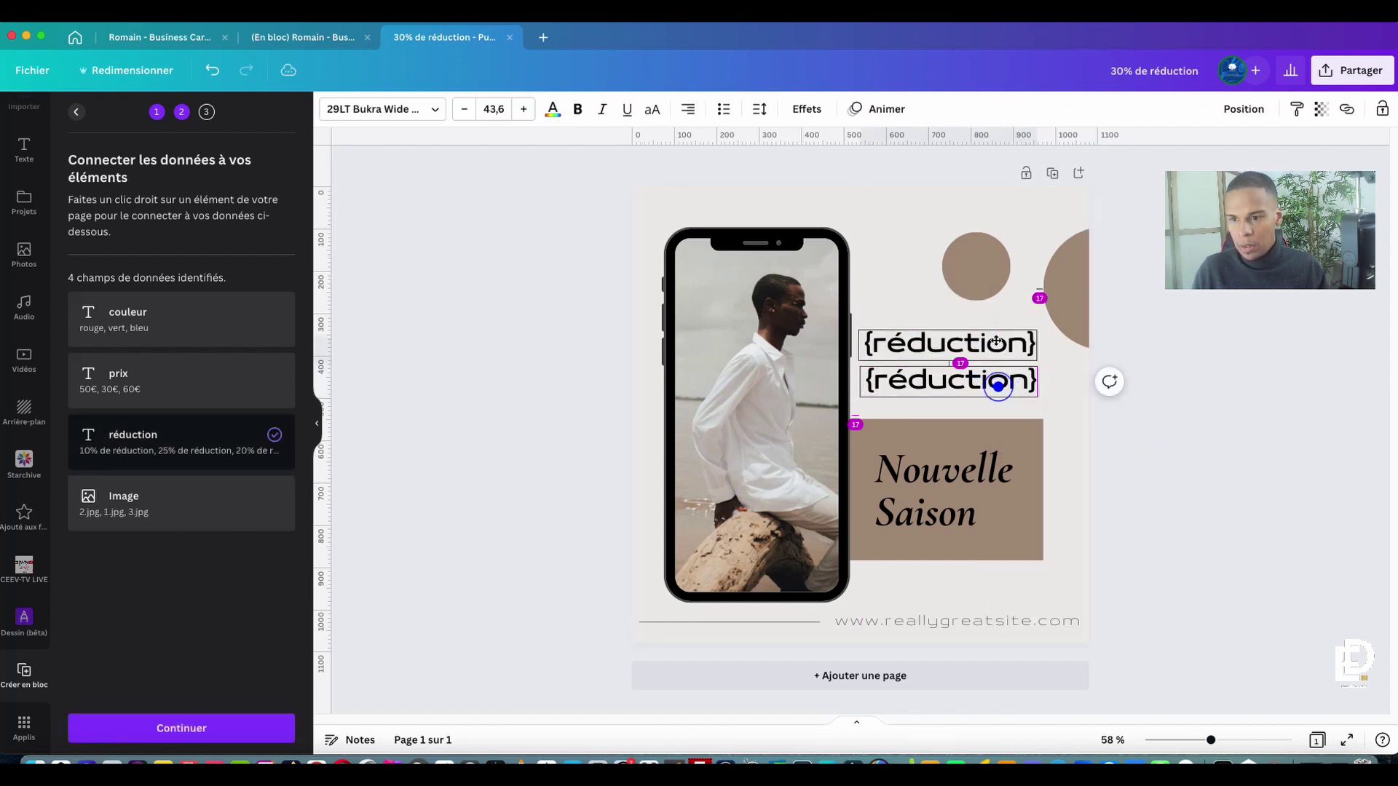
{"action": "right_click", "coordinate": [1001, 349]}
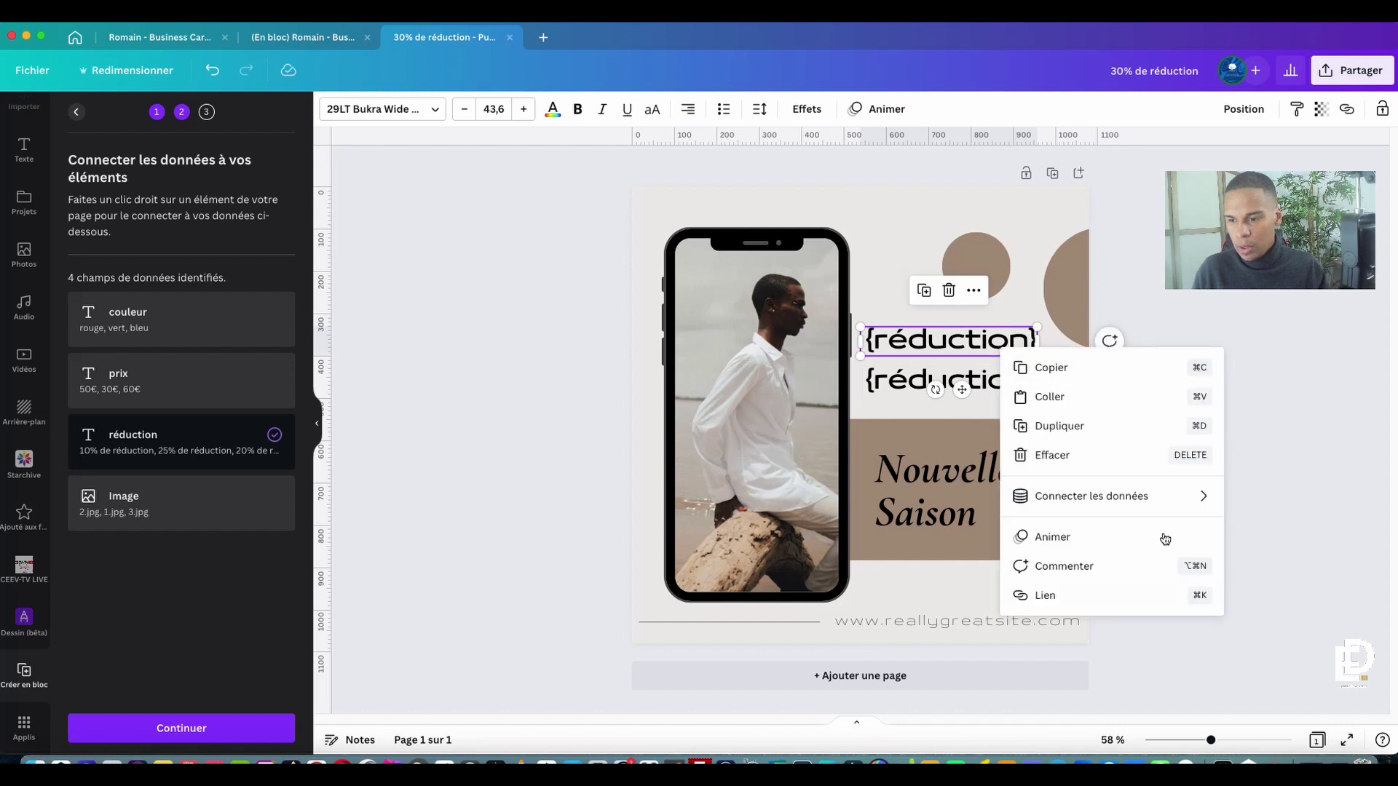
{"action": "mouse_move", "coordinate": [1160, 496]}
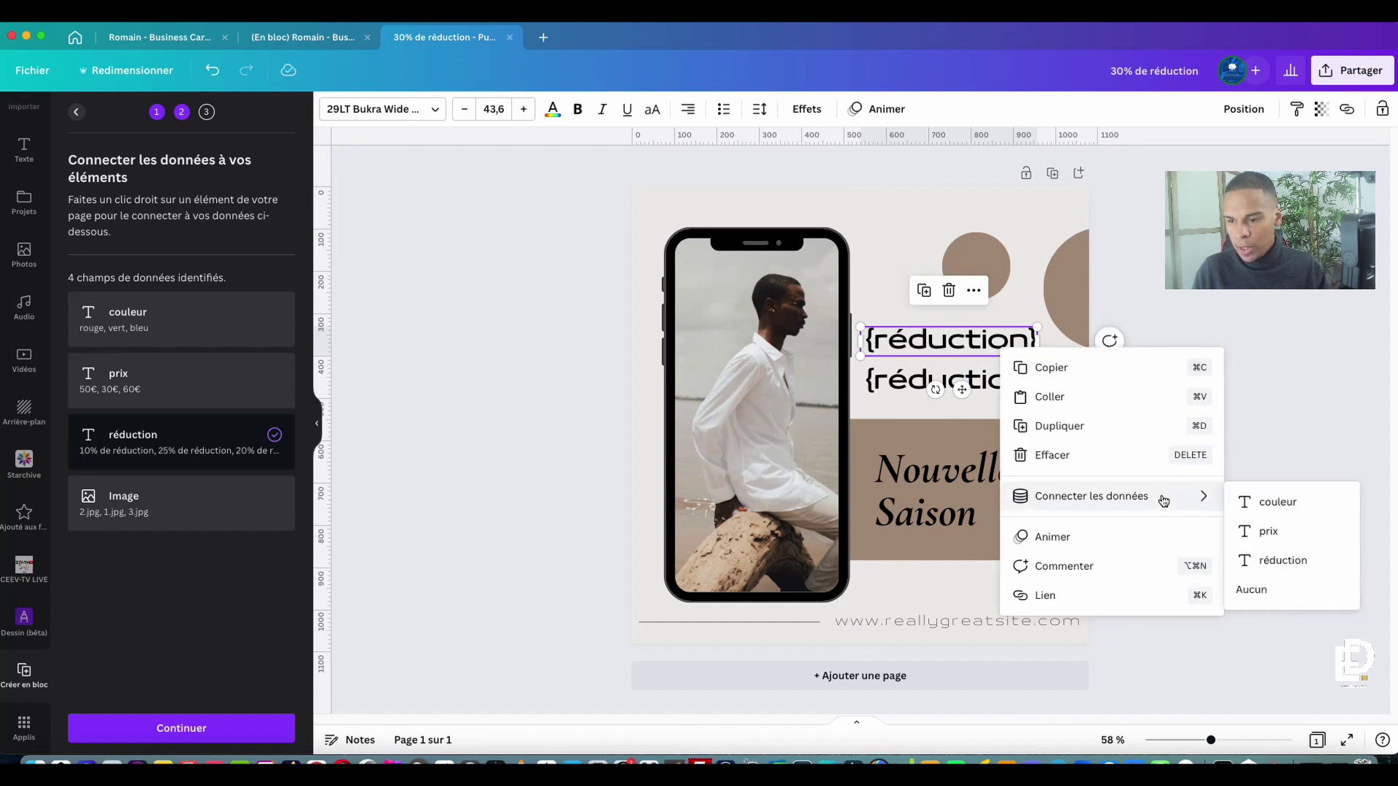
{"action": "left_click", "coordinate": [1271, 532]}
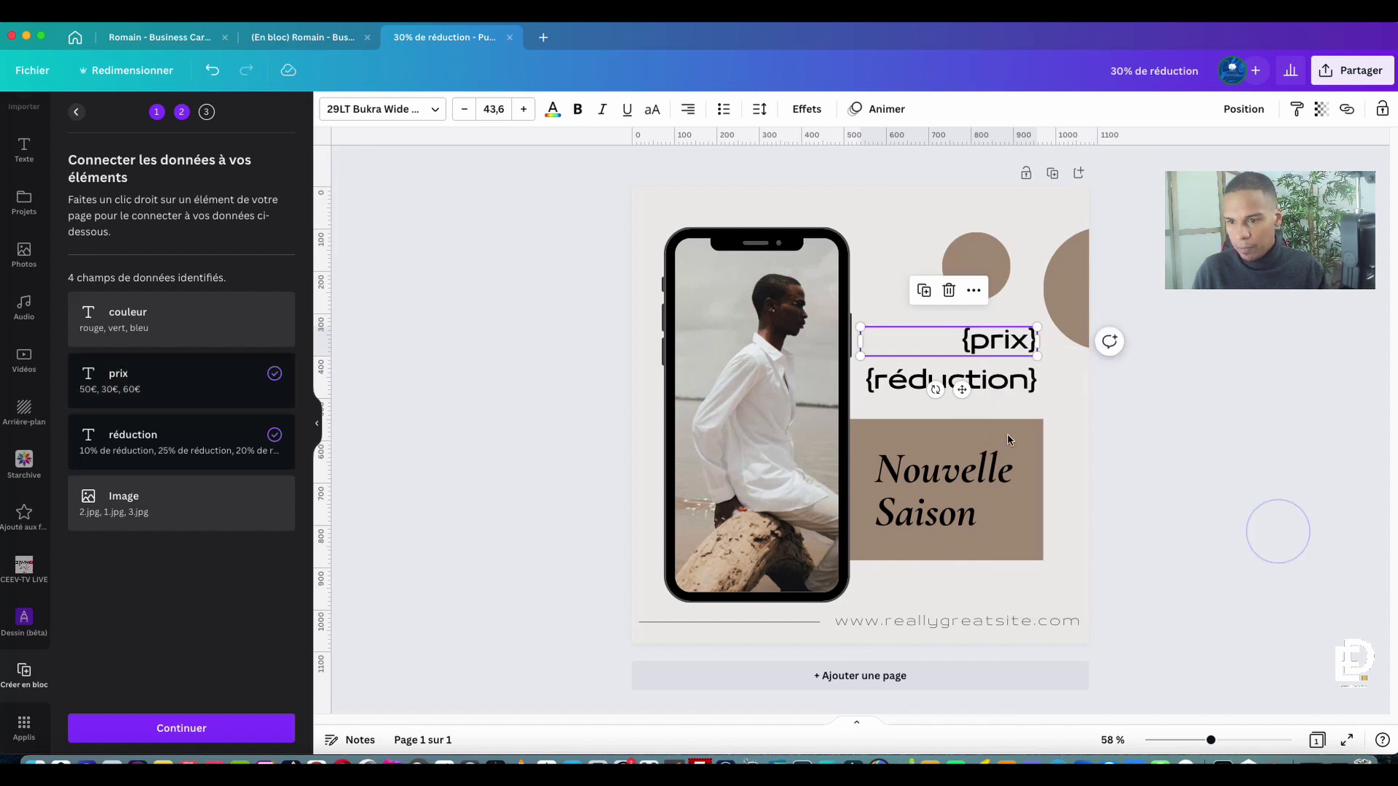
{"action": "left_click", "coordinate": [929, 495]}
{"action": "right_click", "coordinate": [929, 495]}
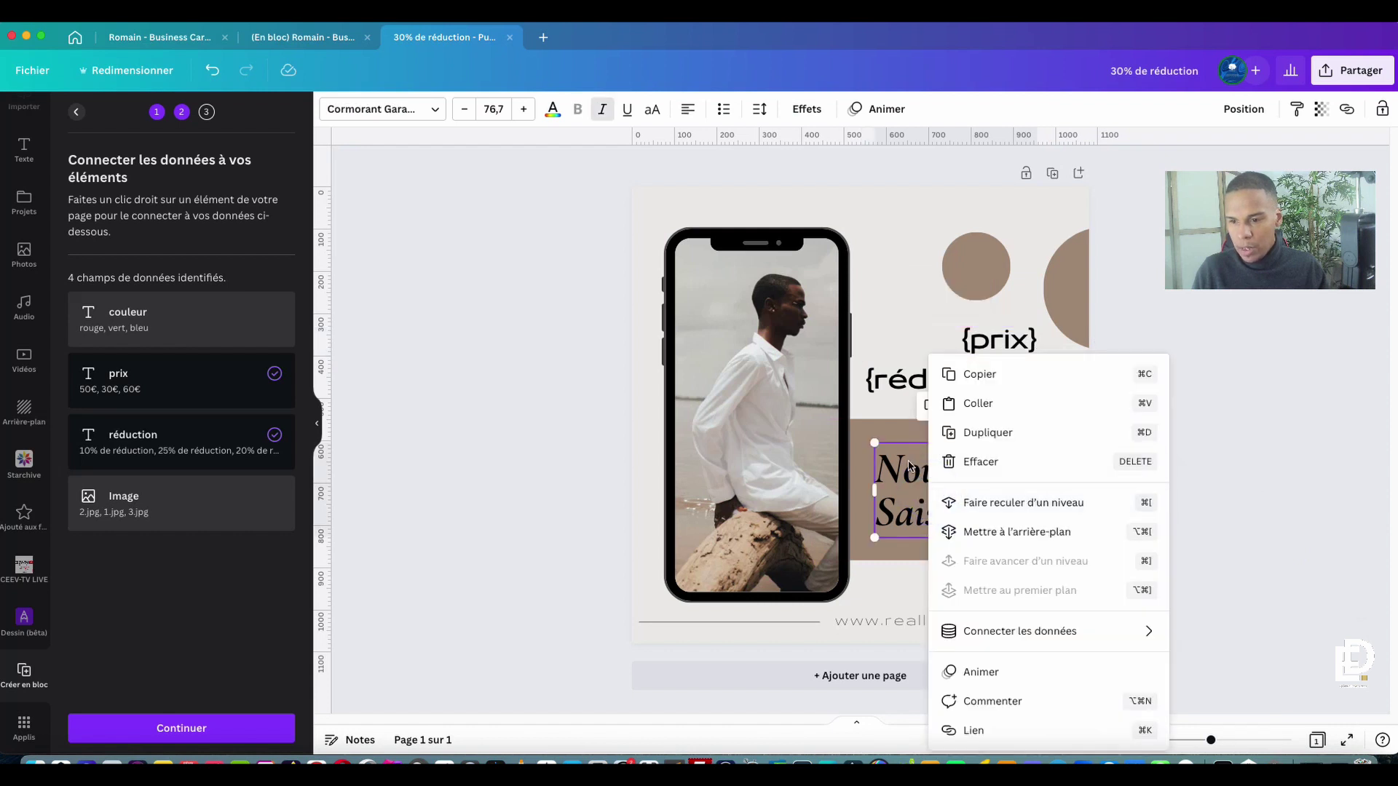
{"action": "left_click", "coordinate": [1291, 498]}
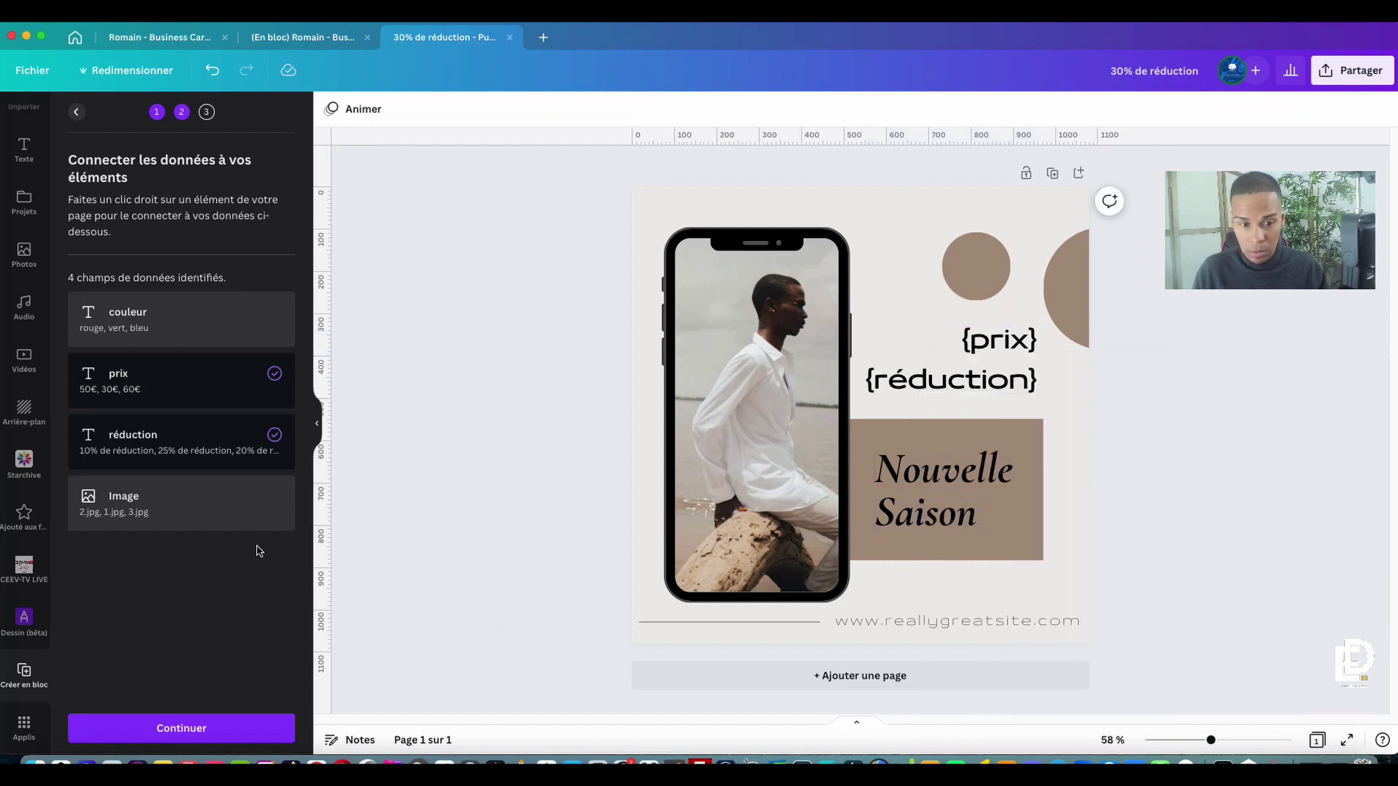
- Return to the data table, rename the couleur entries to Casque Rouge, Casque Vert, Casque Bleu and Casque Noir, and save it
{"action": "left_click", "coordinate": [76, 113]}
{"action": "left_click", "coordinate": [157, 457]}
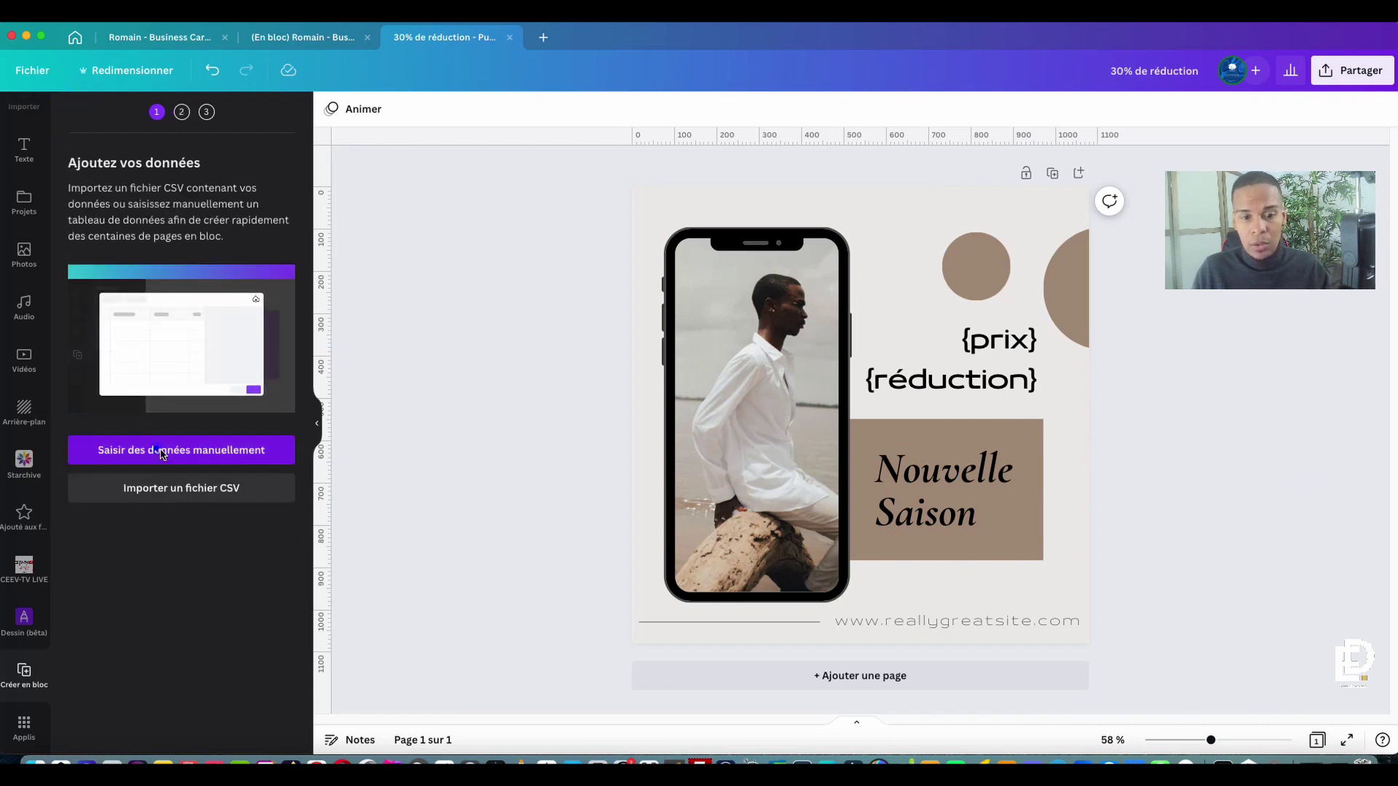
{"action": "left_click", "coordinate": [343, 245]}
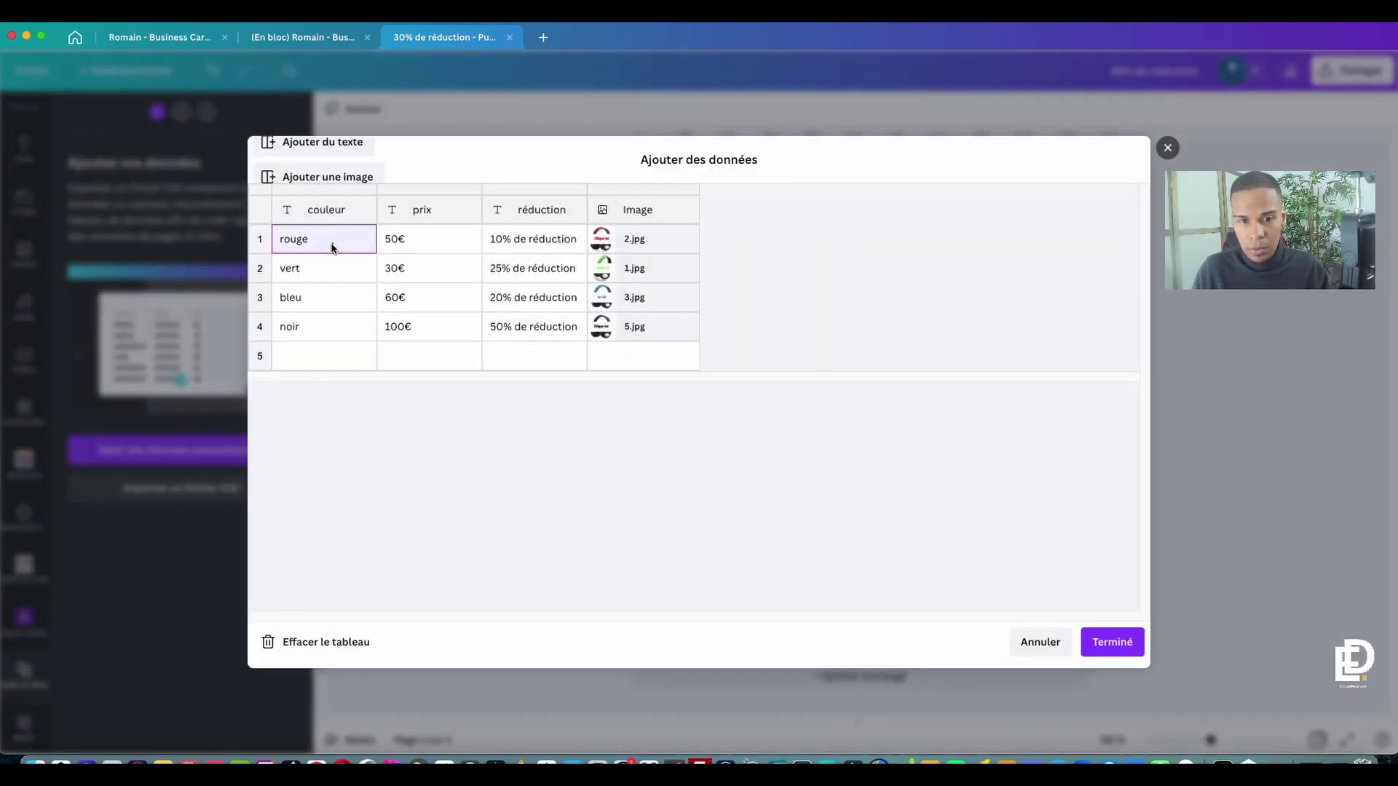
{"action": "left_click", "coordinate": [331, 241]}
{"action": "left_click", "coordinate": [284, 243]}
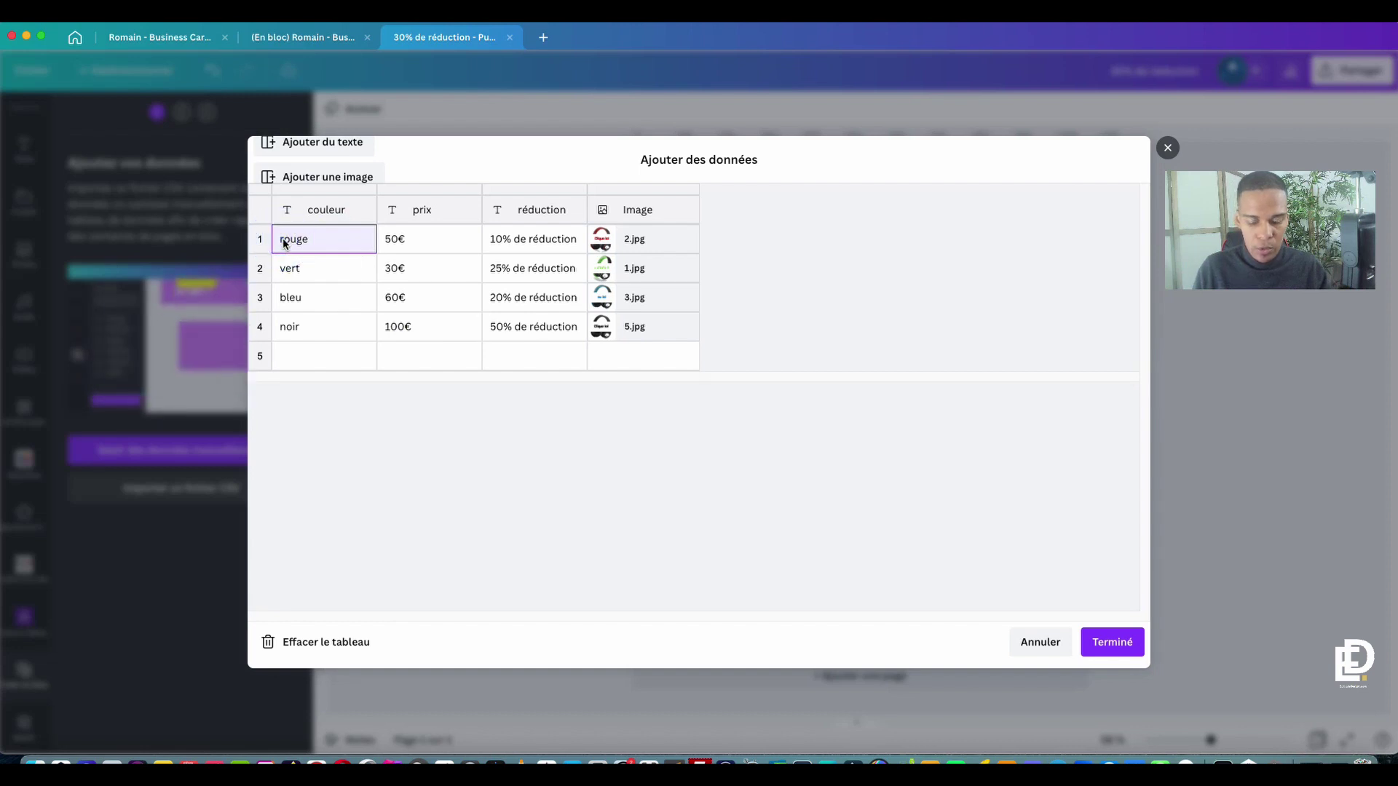
{"action": "left_click", "coordinate": [283, 243]}
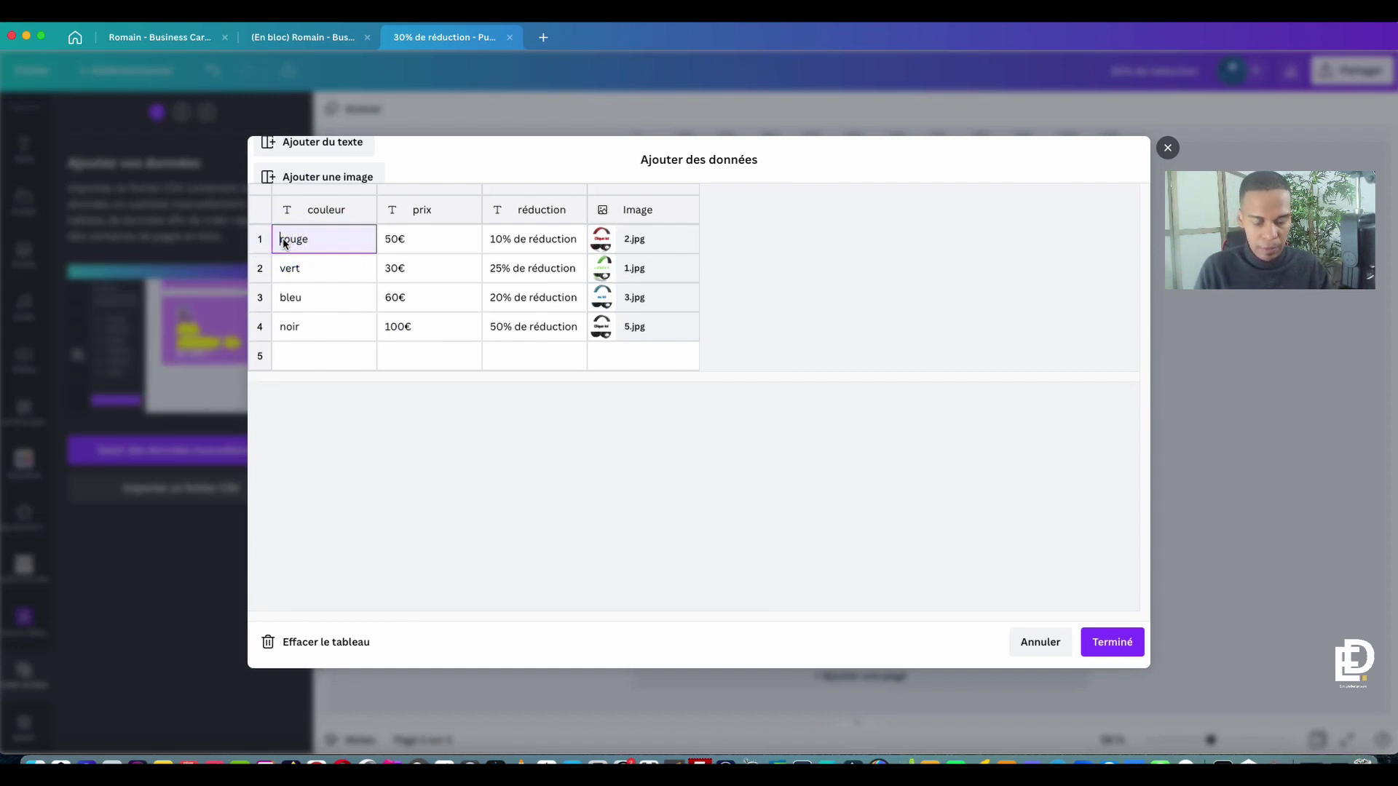
{"action": "type", "text": "Casque V"}
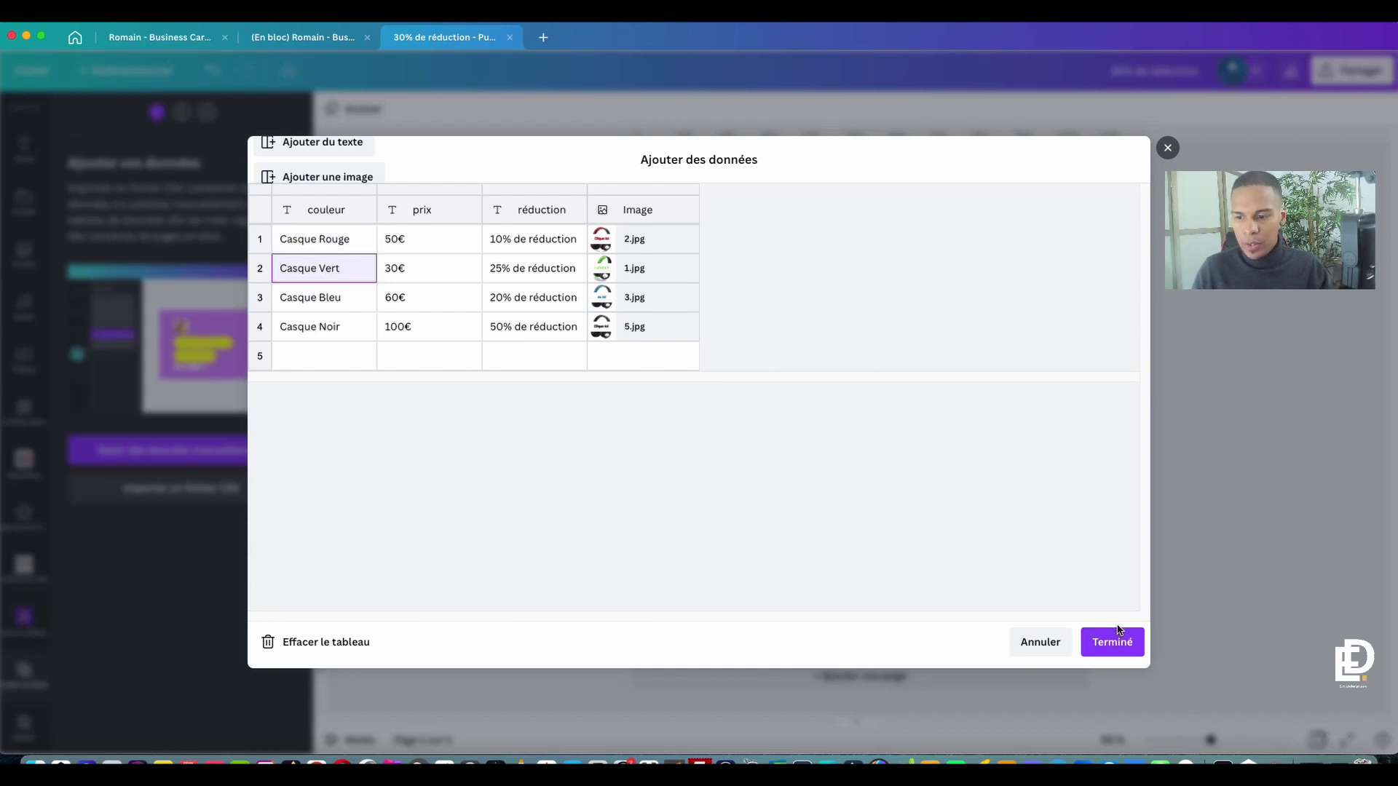
{"action": "left_click", "coordinate": [1116, 637]}
- Connect the Nouvelle Saison text to the couleur data field
{"action": "left_click", "coordinate": [947, 488]}
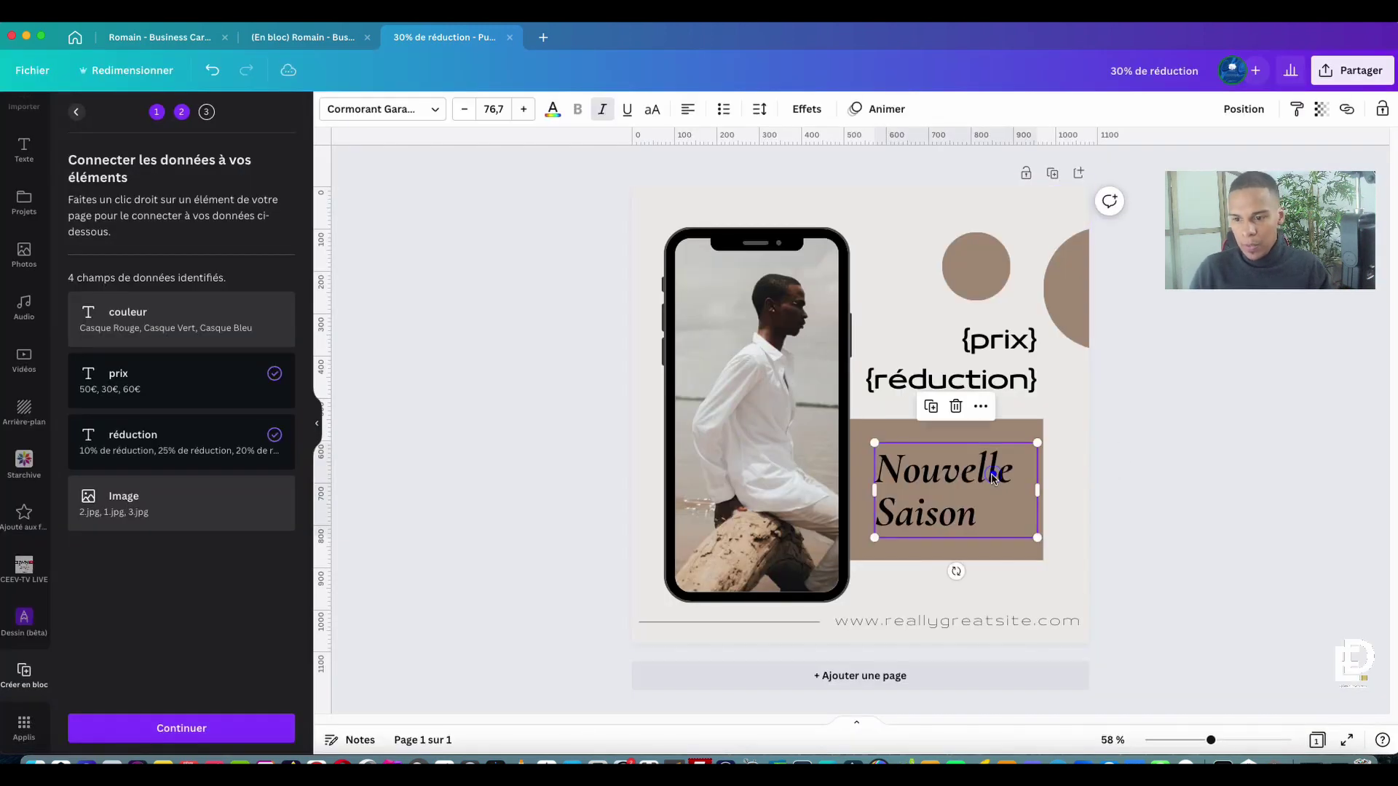
{"action": "right_click", "coordinate": [994, 488]}
{"action": "left_click", "coordinate": [1176, 628]}
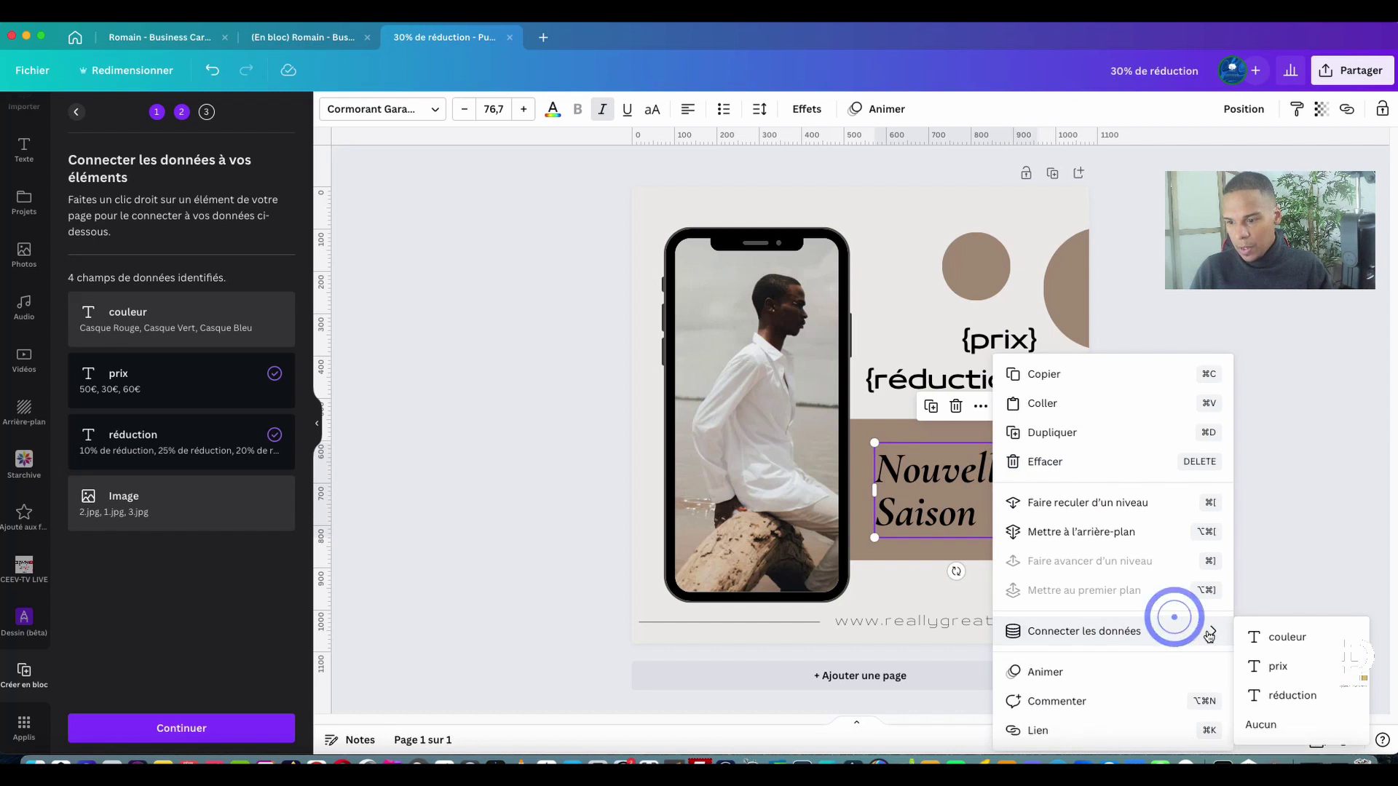
{"action": "left_click", "coordinate": [1304, 638]}
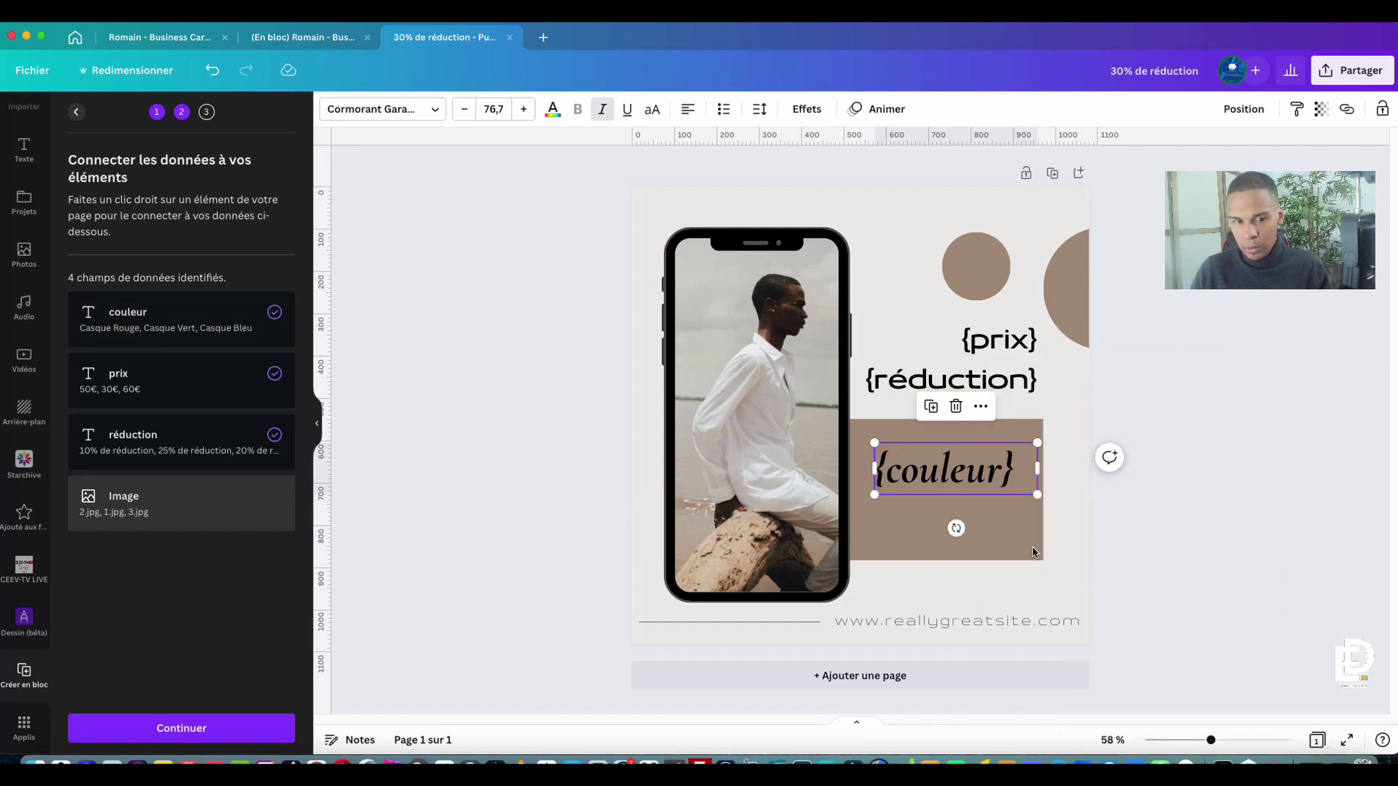
- Connect the picture in the phone mockup to the Image data field
{"action": "right_click", "coordinate": [747, 371]}
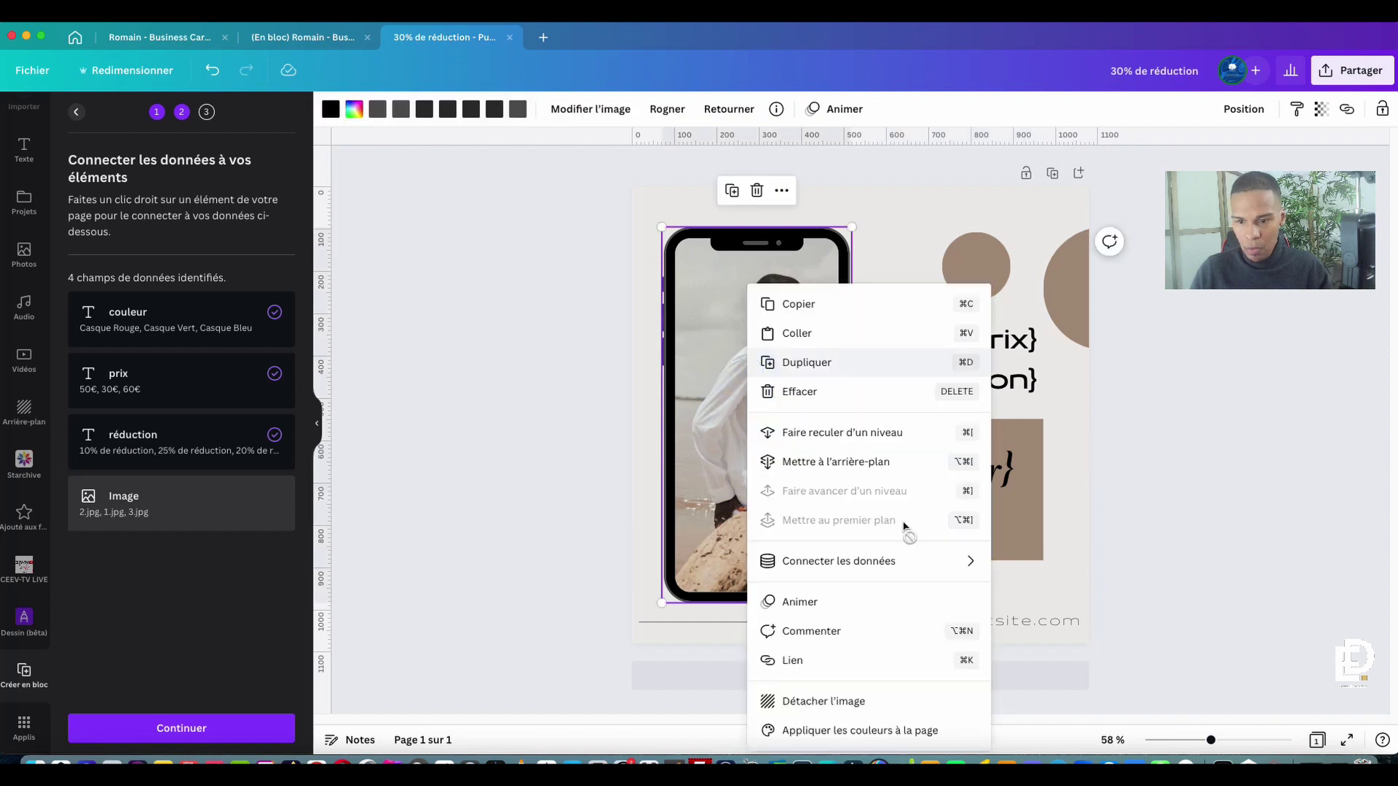
{"action": "mouse_move", "coordinate": [939, 561]}
{"action": "left_click", "coordinate": [1052, 569]}
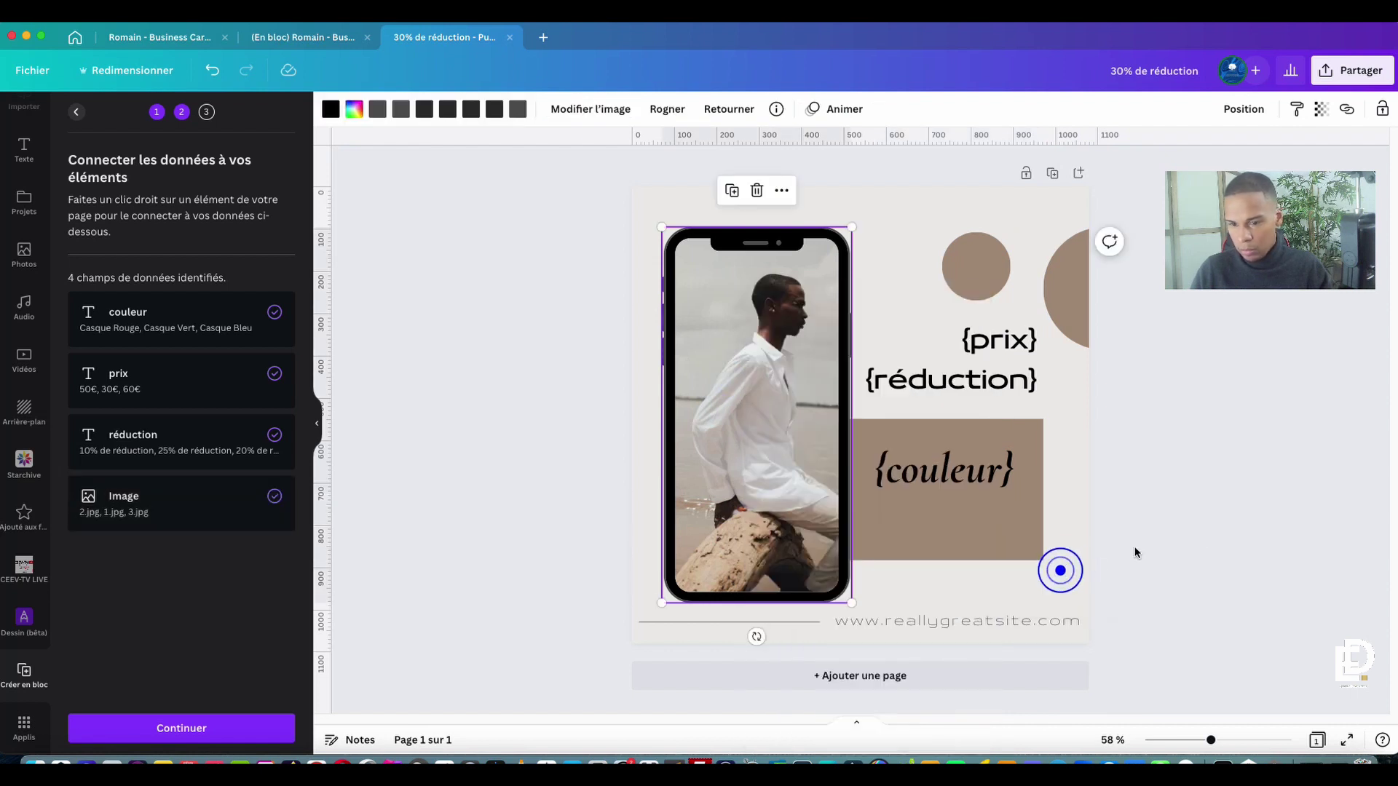
{"action": "left_click", "coordinate": [1203, 532]}
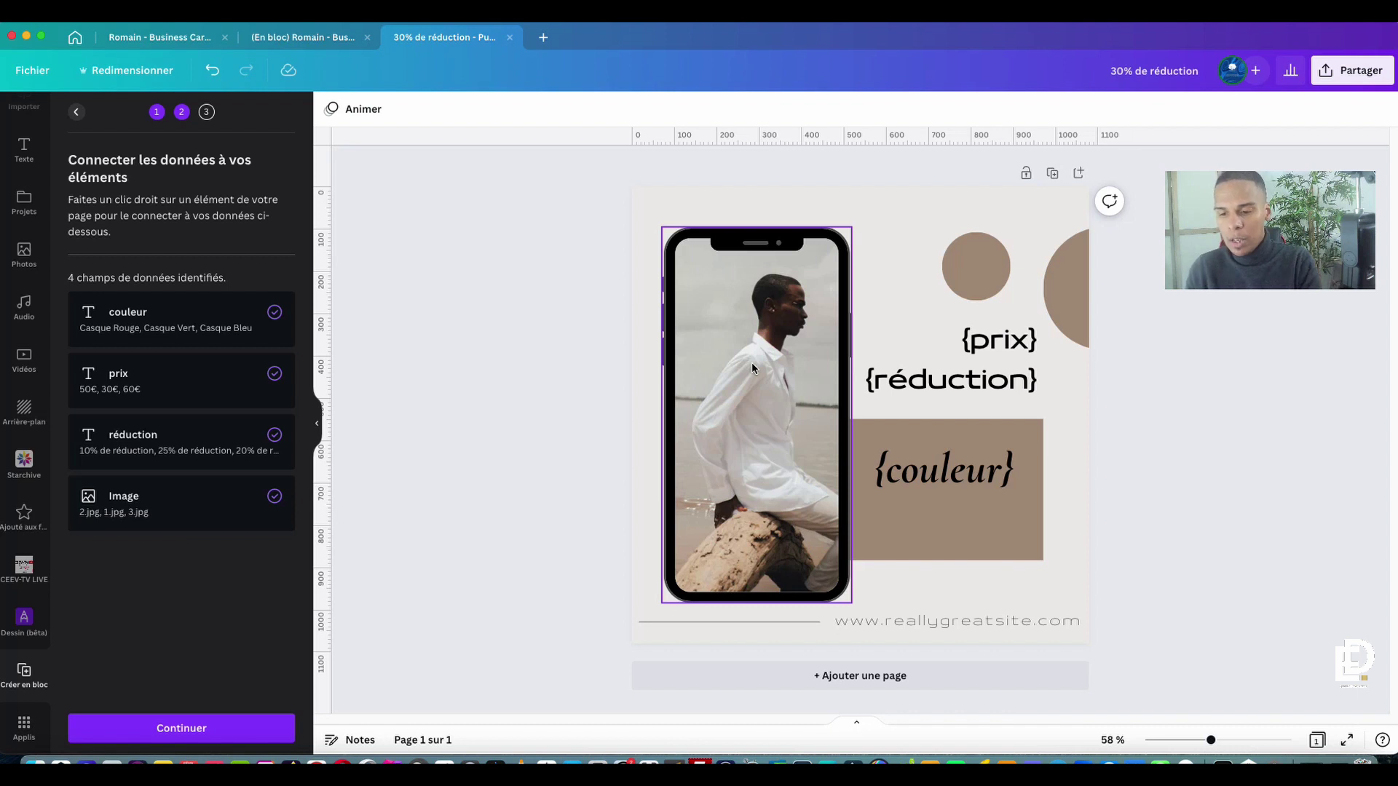
{"action": "left_click", "coordinate": [946, 622]}
{"action": "left_click", "coordinate": [1005, 617]}
{"action": "left_click_drag", "start_coordinate": [1030, 622], "coordinate": [884, 622]}
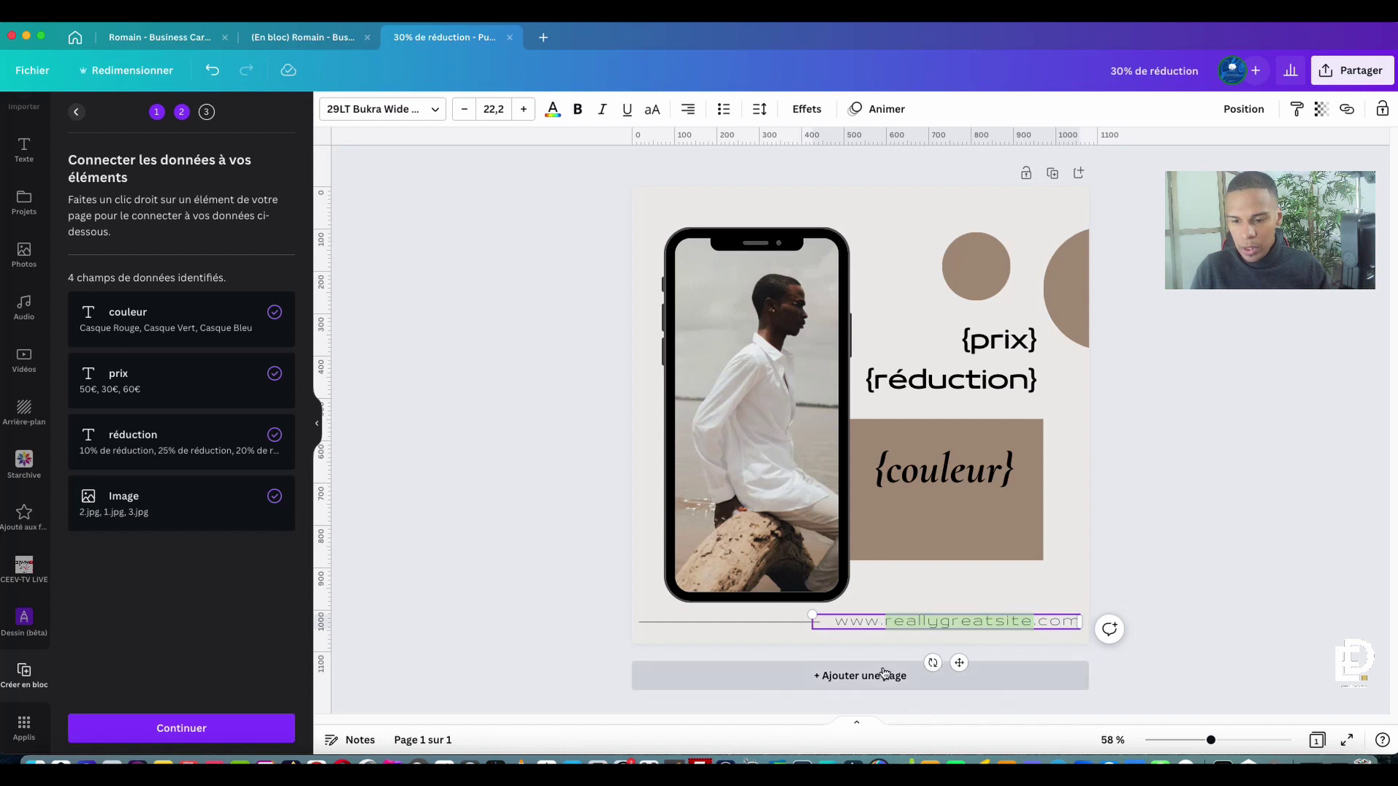
{"action": "type", "text": "eph"}
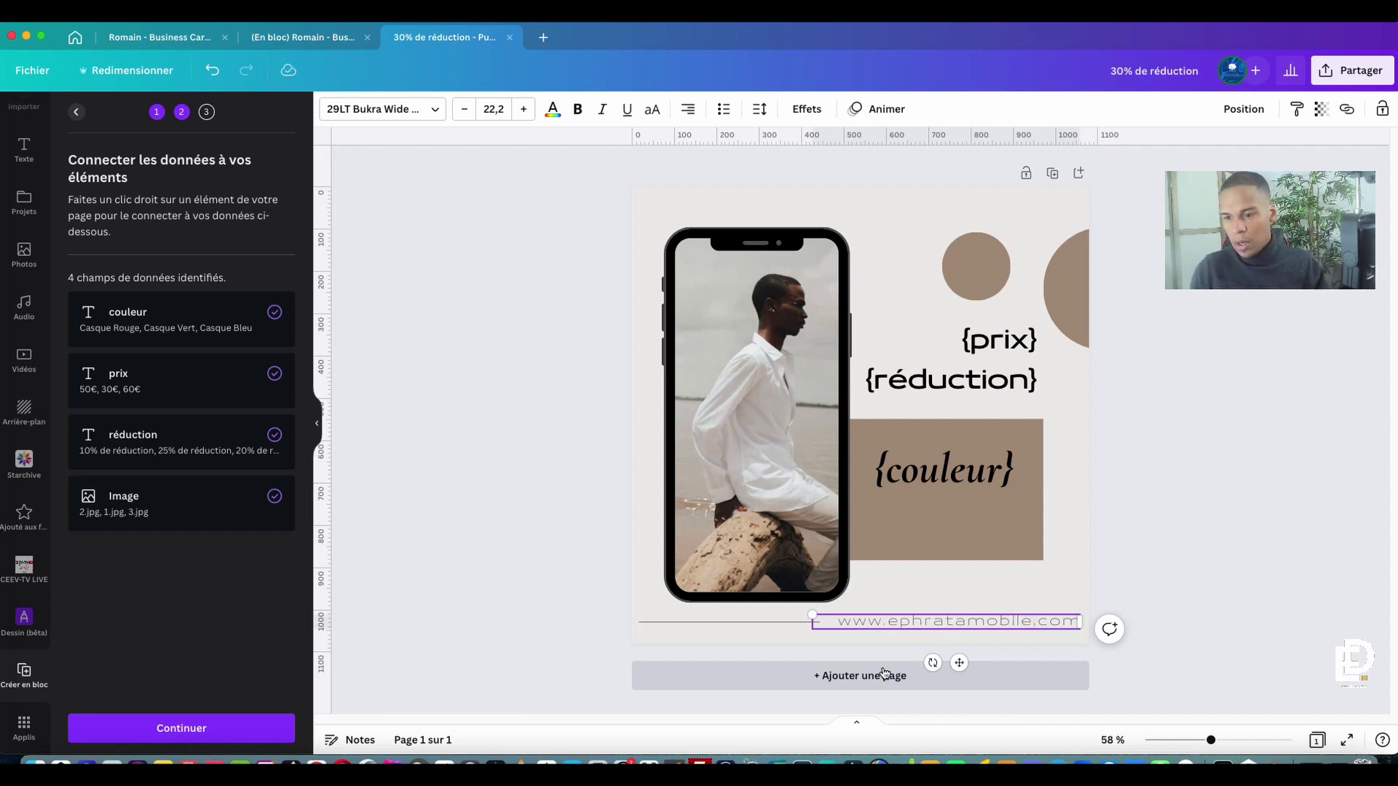
{"action": "left_click", "coordinate": [1245, 554]}
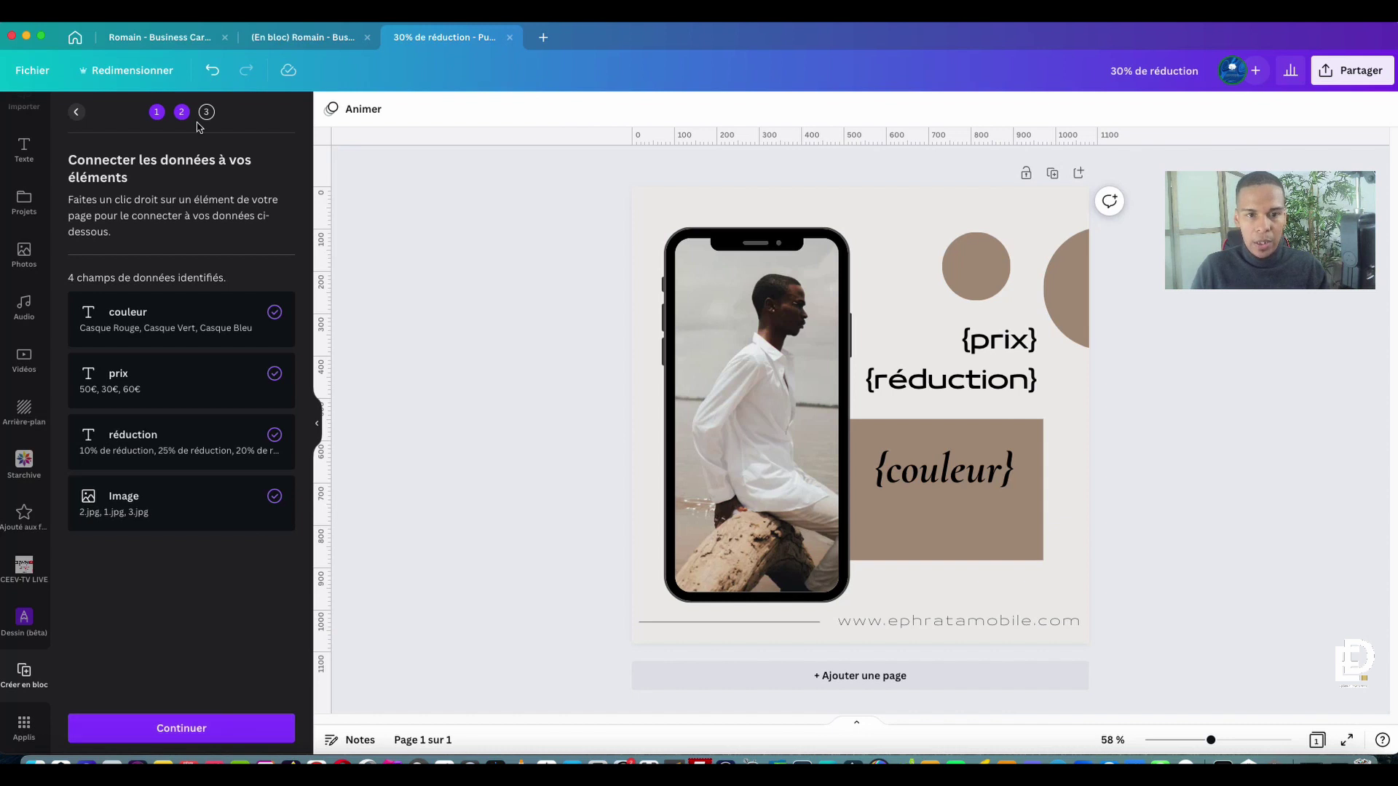
- Select all four headphone data rows, generate their pages from the post template, and display the generated posts in grid view
{"action": "left_click", "coordinate": [182, 729]}
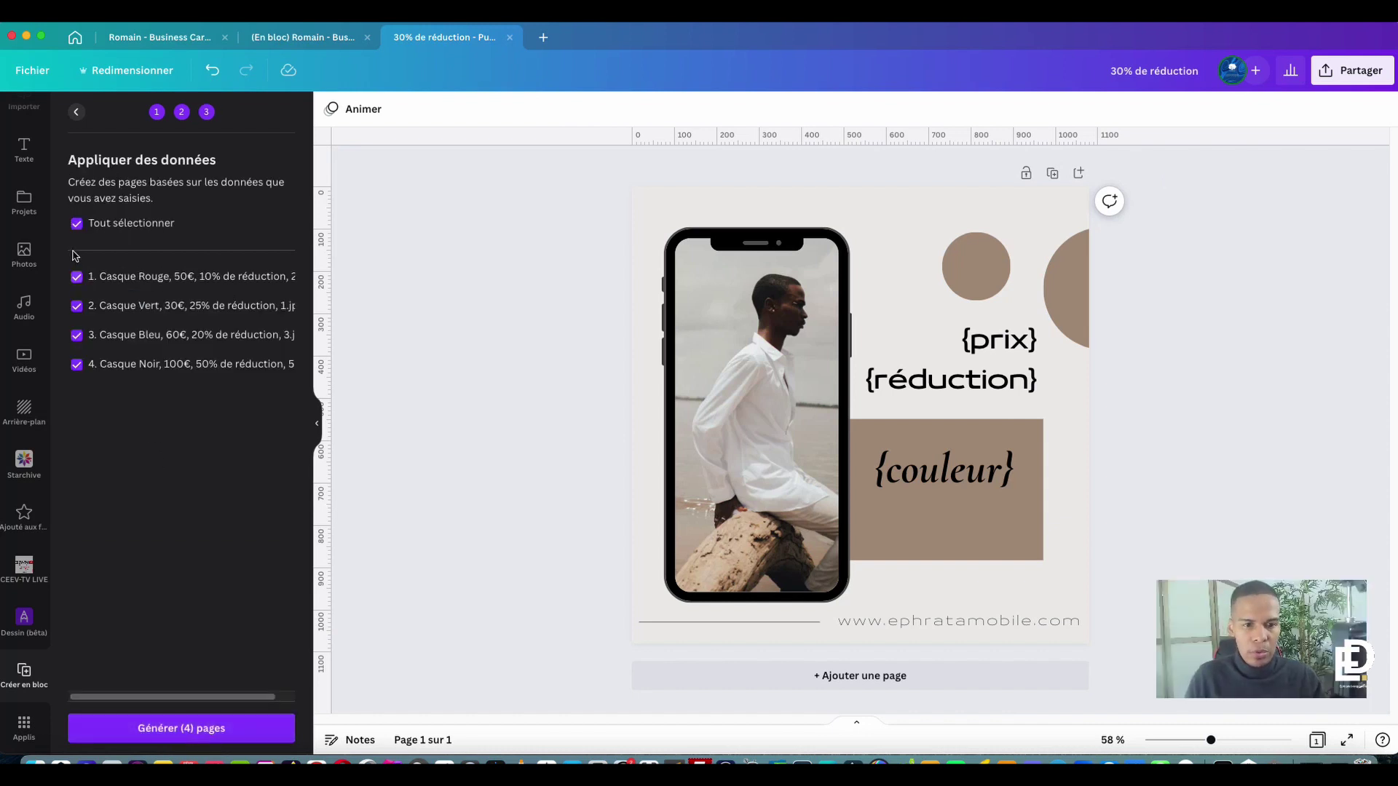
{"action": "left_click", "coordinate": [75, 224]}
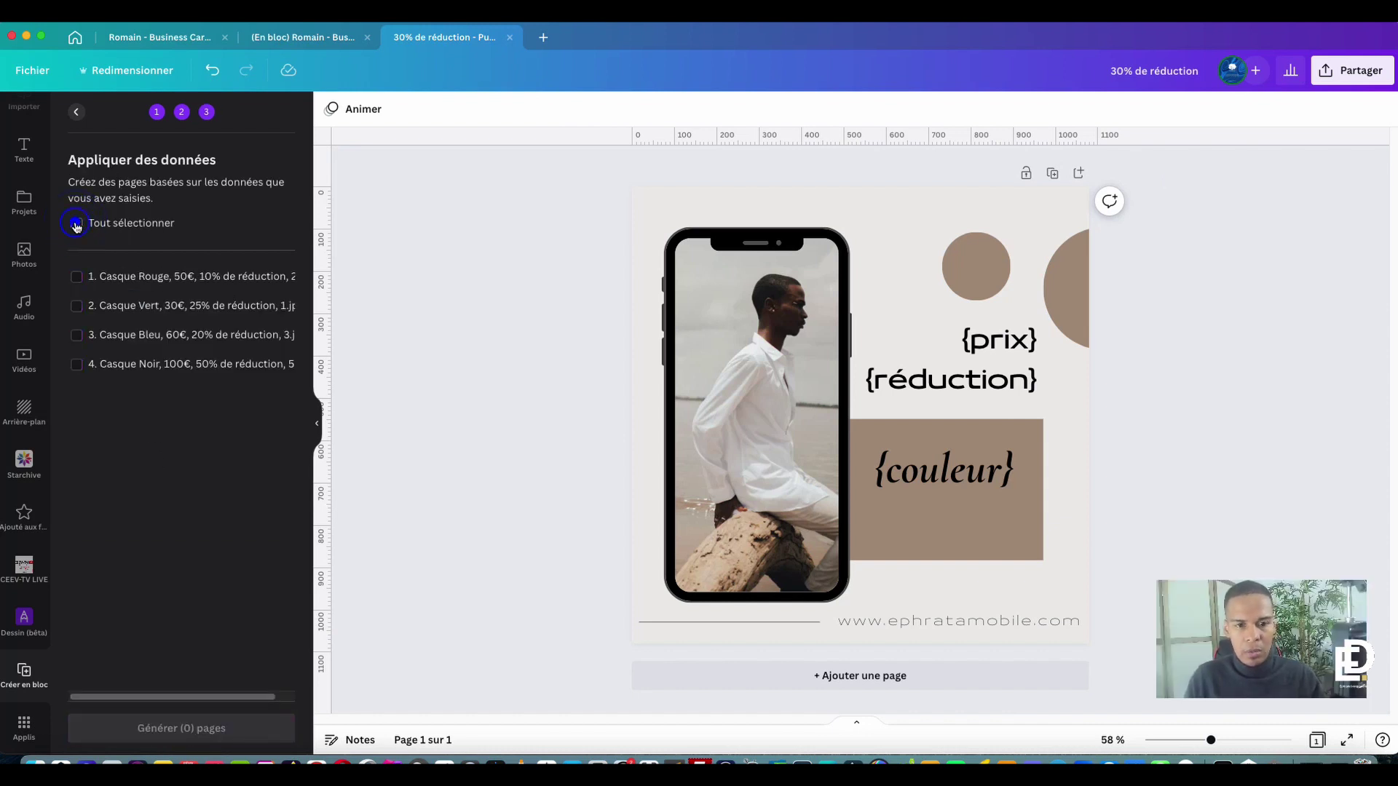
{"action": "left_click", "coordinate": [76, 224]}
{"action": "left_click", "coordinate": [76, 224]}
{"action": "left_click", "coordinate": [77, 276]}
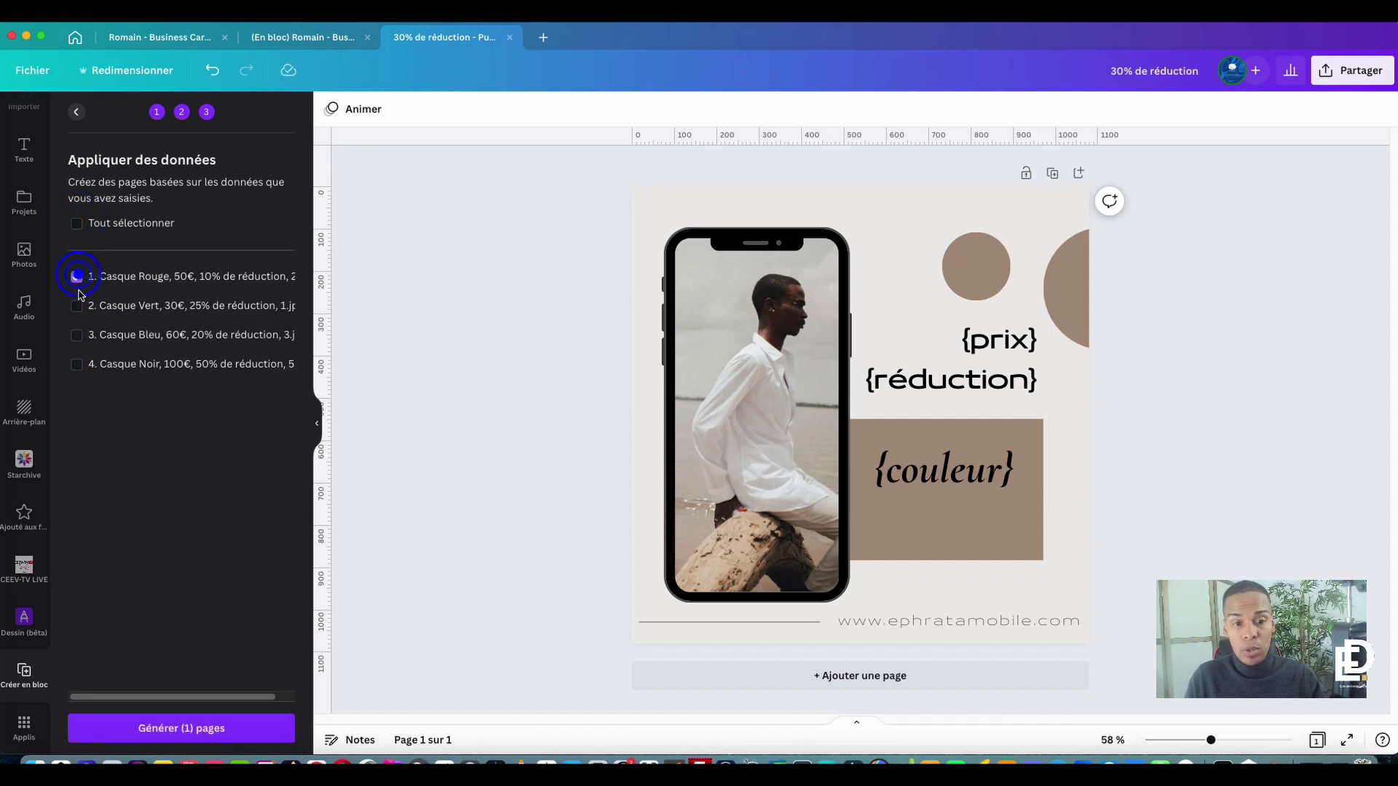
{"action": "left_click", "coordinate": [77, 306]}
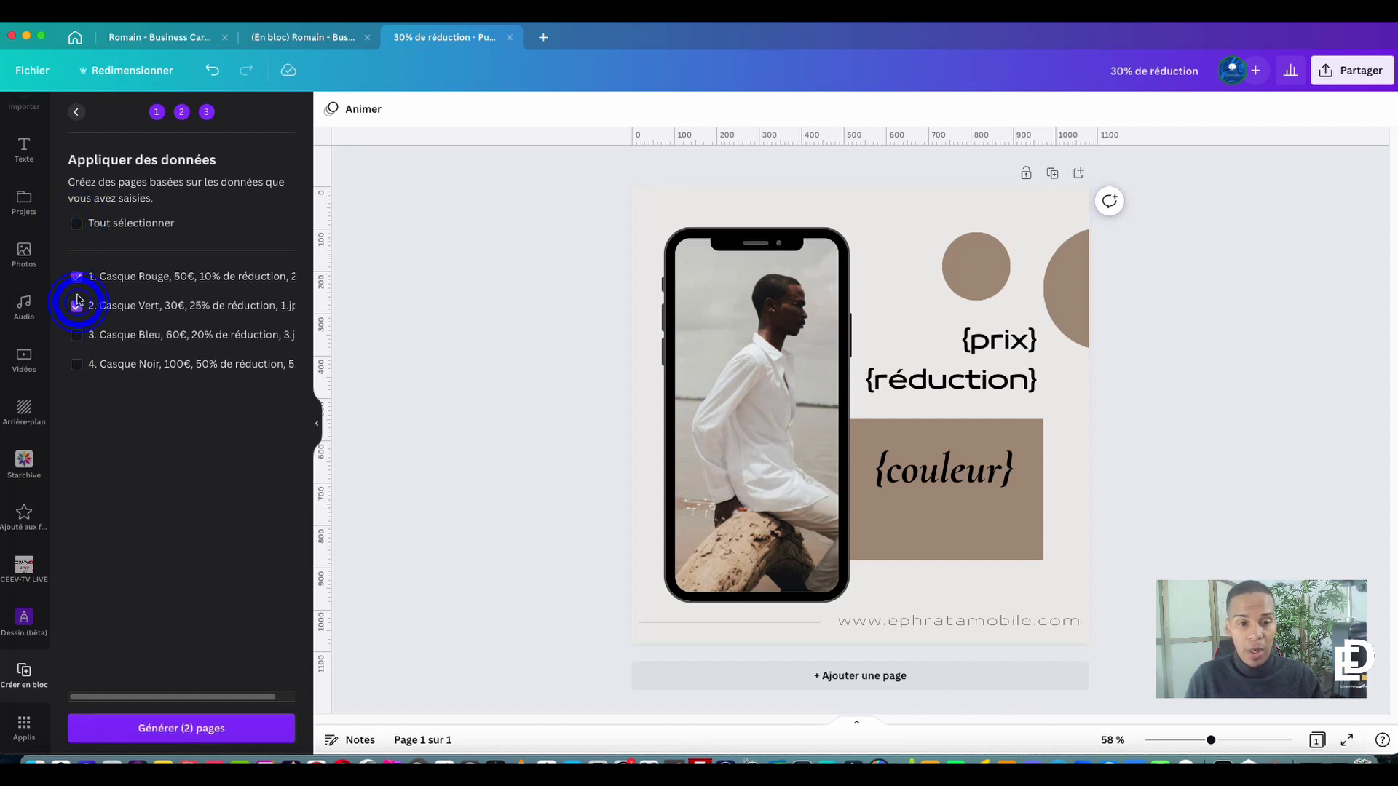
{"action": "left_click", "coordinate": [75, 223]}
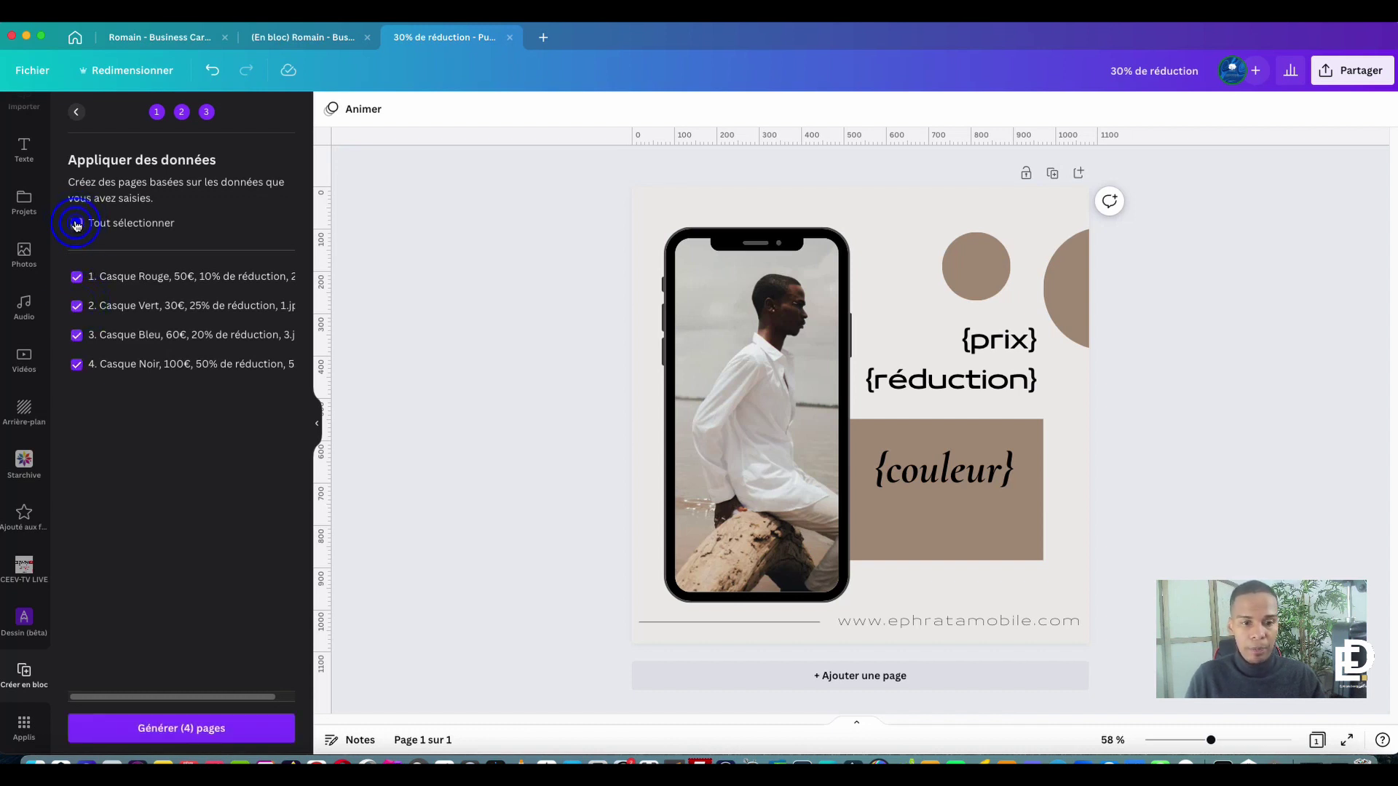
{"action": "left_click", "coordinate": [209, 732]}
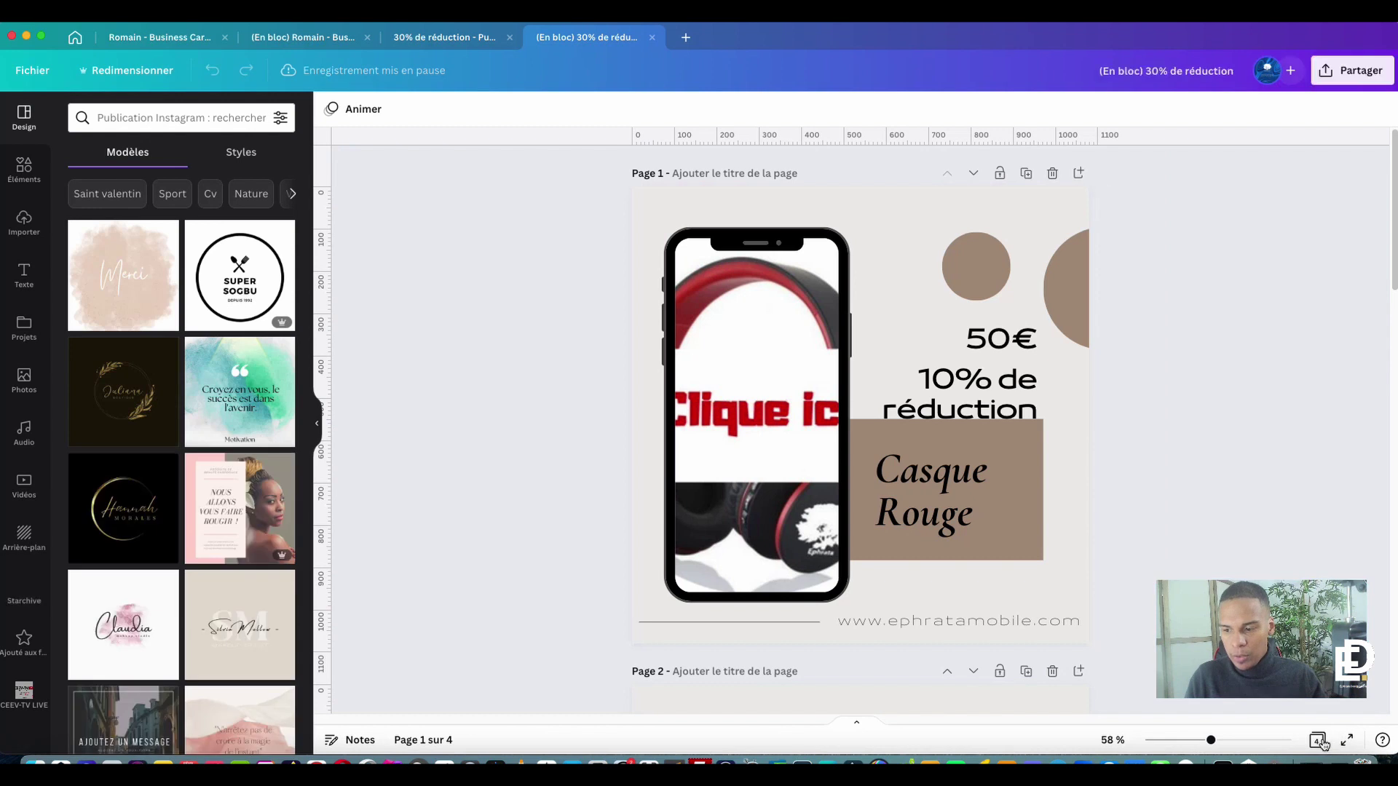
{"action": "left_click", "coordinate": [1317, 740]}
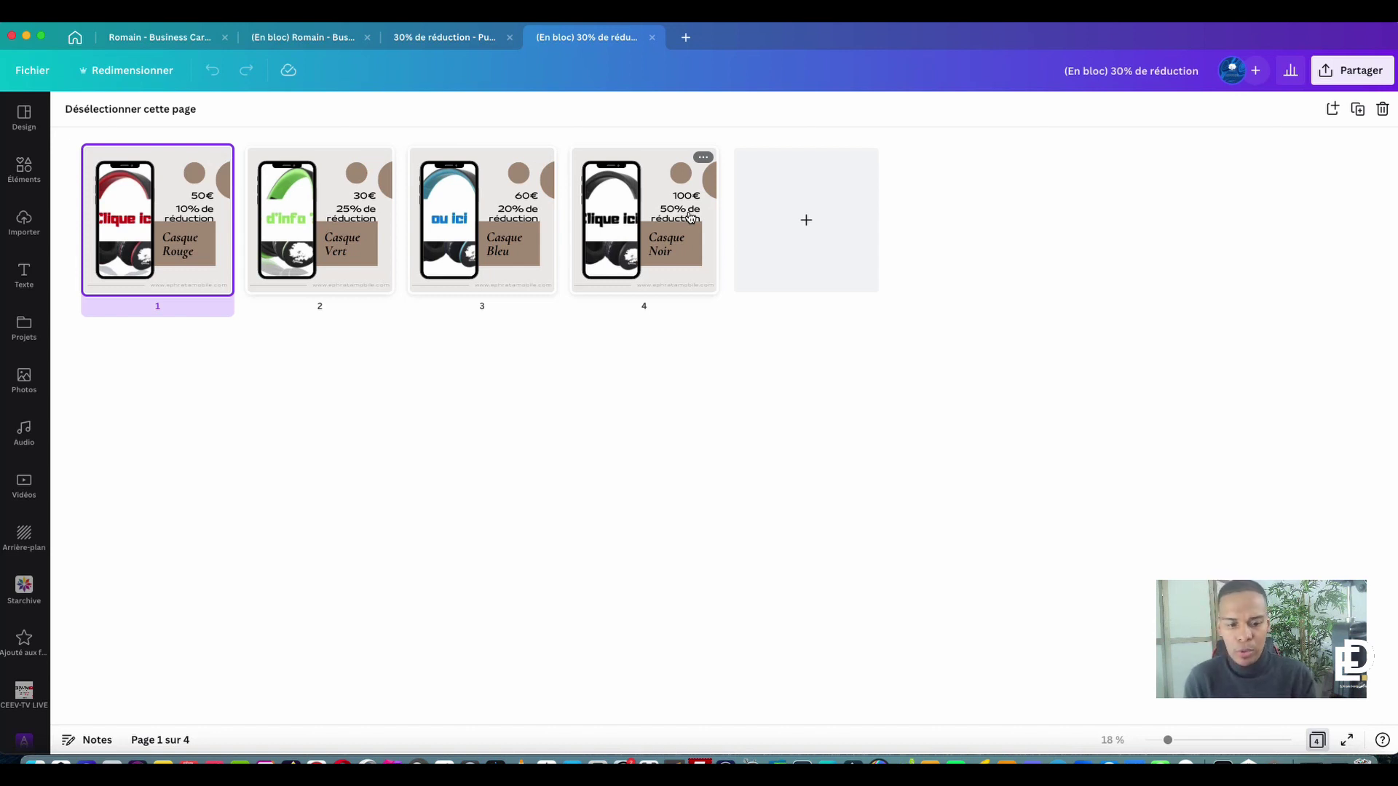
- Return to the 30% de réduction template, review the manually entered headphone data table, and close it without changes
{"action": "left_click", "coordinate": [452, 38]}
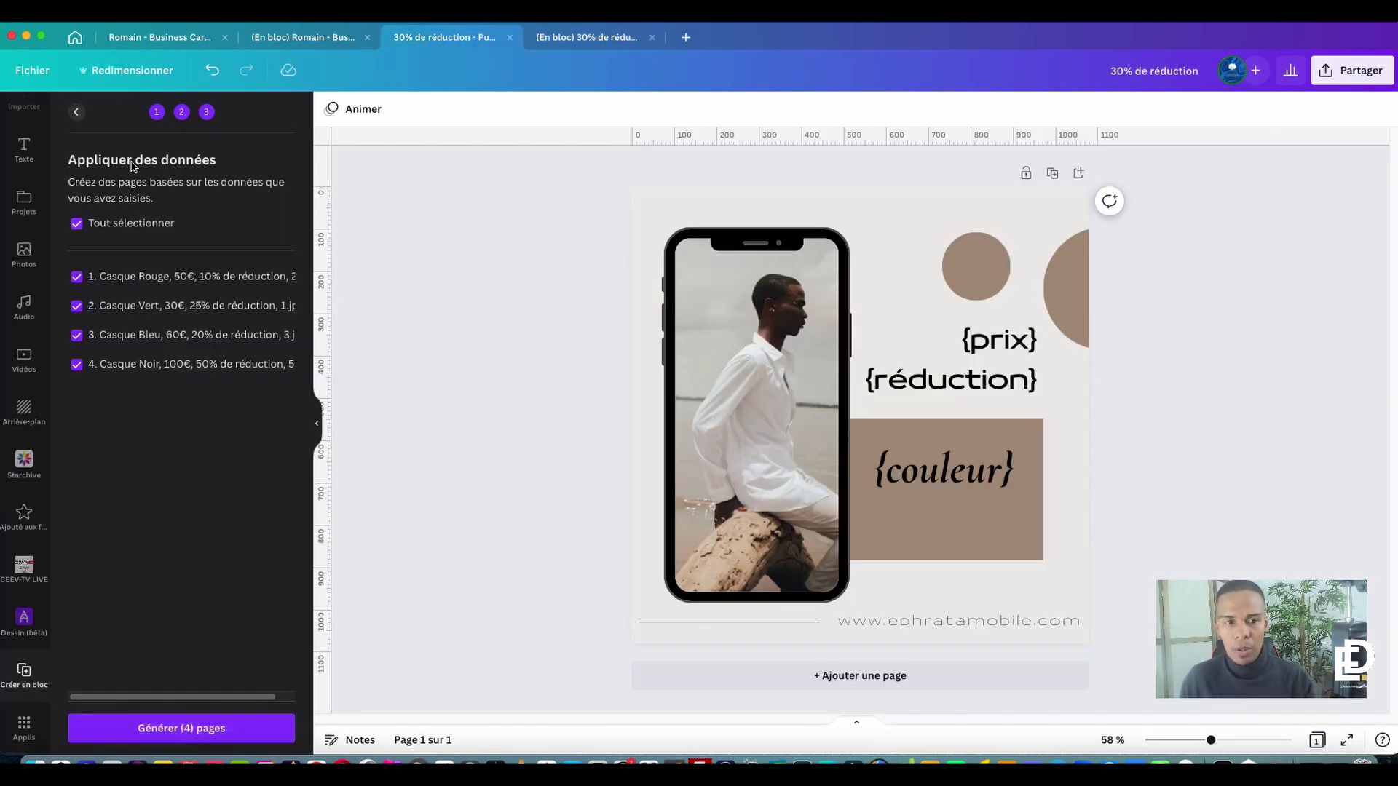
{"action": "left_click", "coordinate": [77, 114]}
{"action": "left_click", "coordinate": [77, 114]}
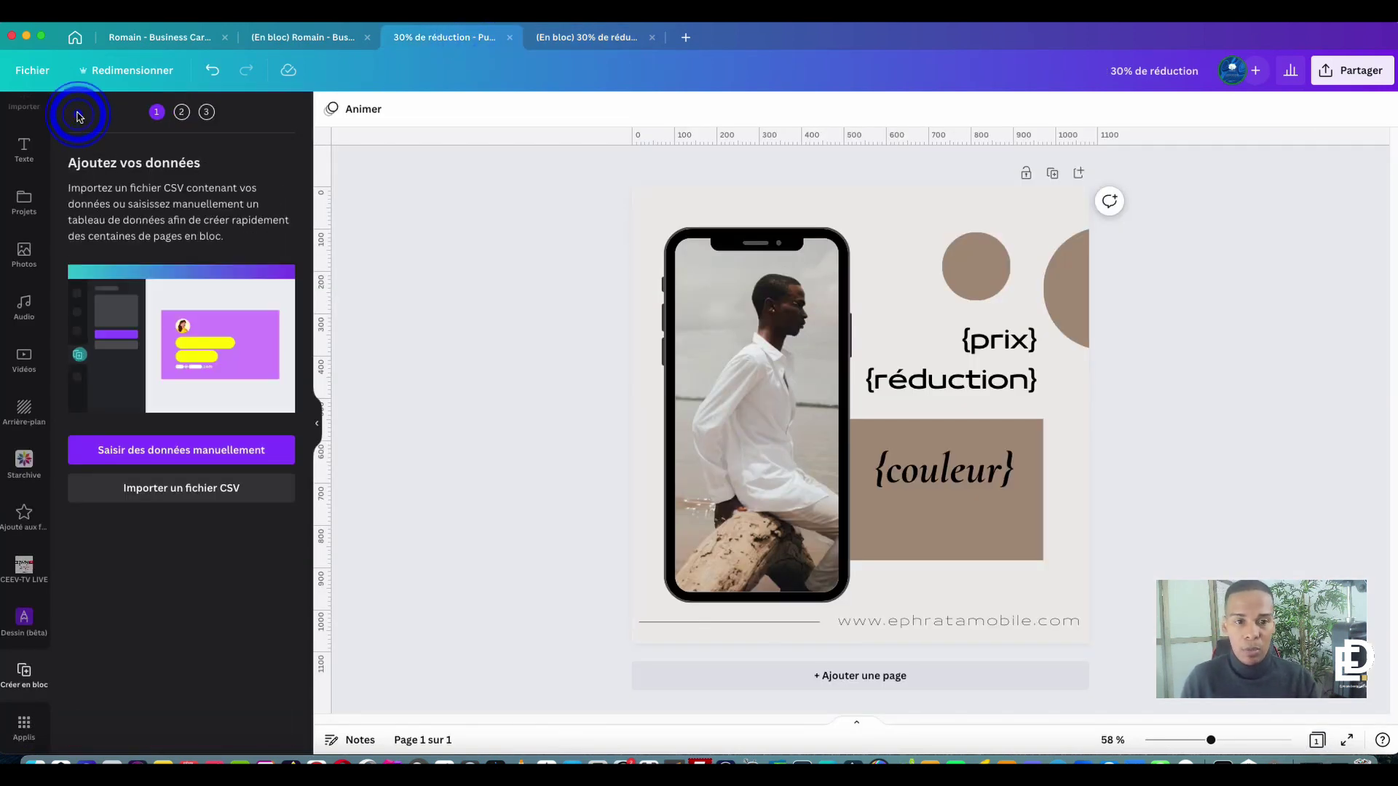
{"action": "left_click", "coordinate": [205, 452]}
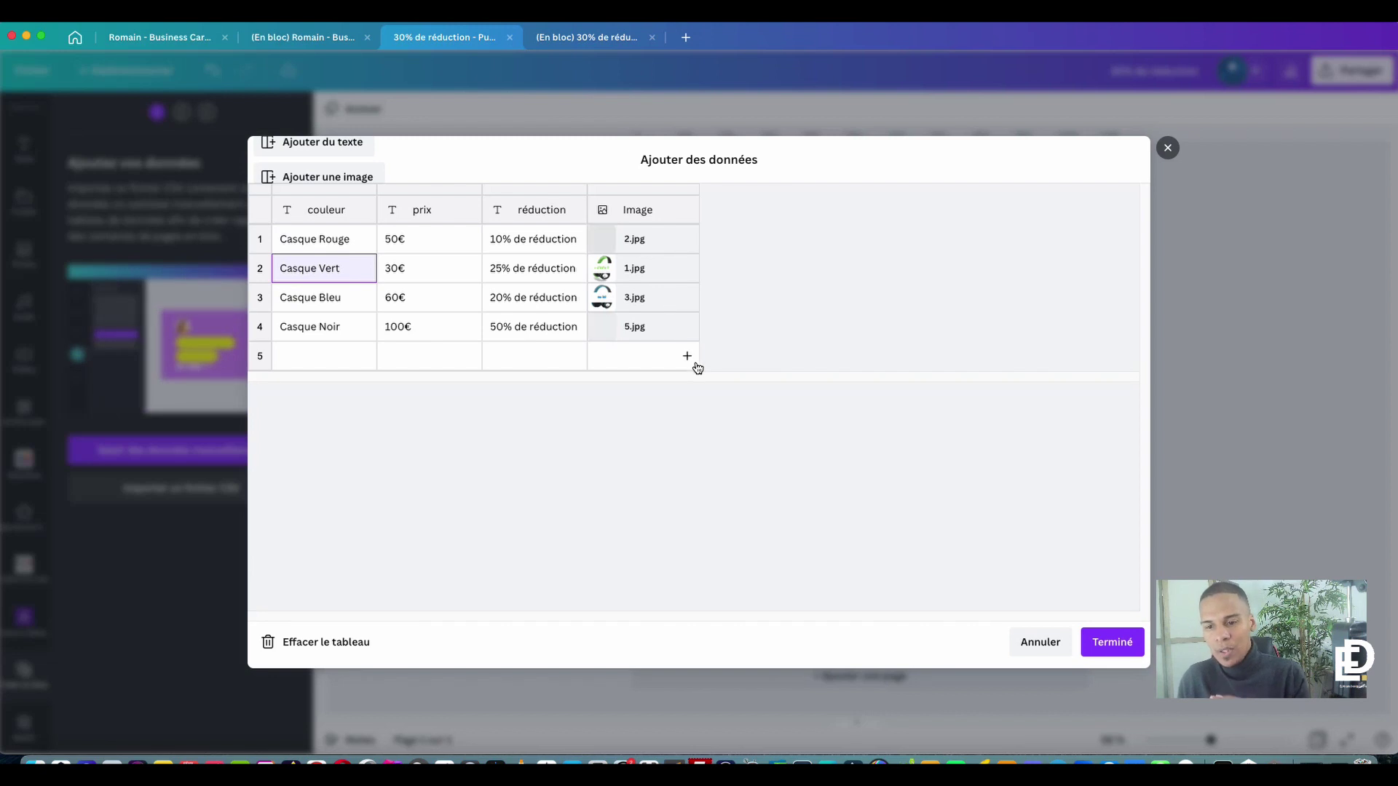
{"action": "left_click", "coordinate": [1042, 642]}
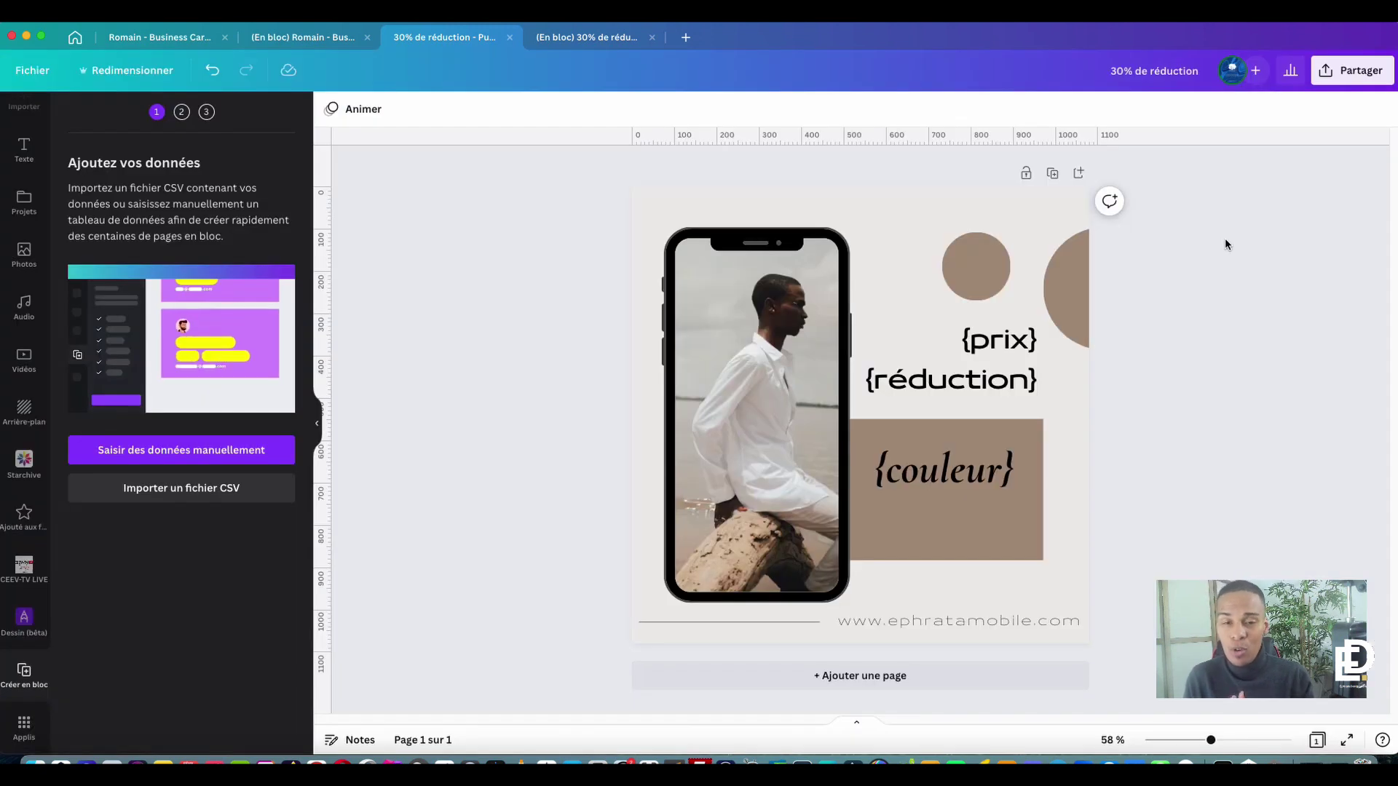